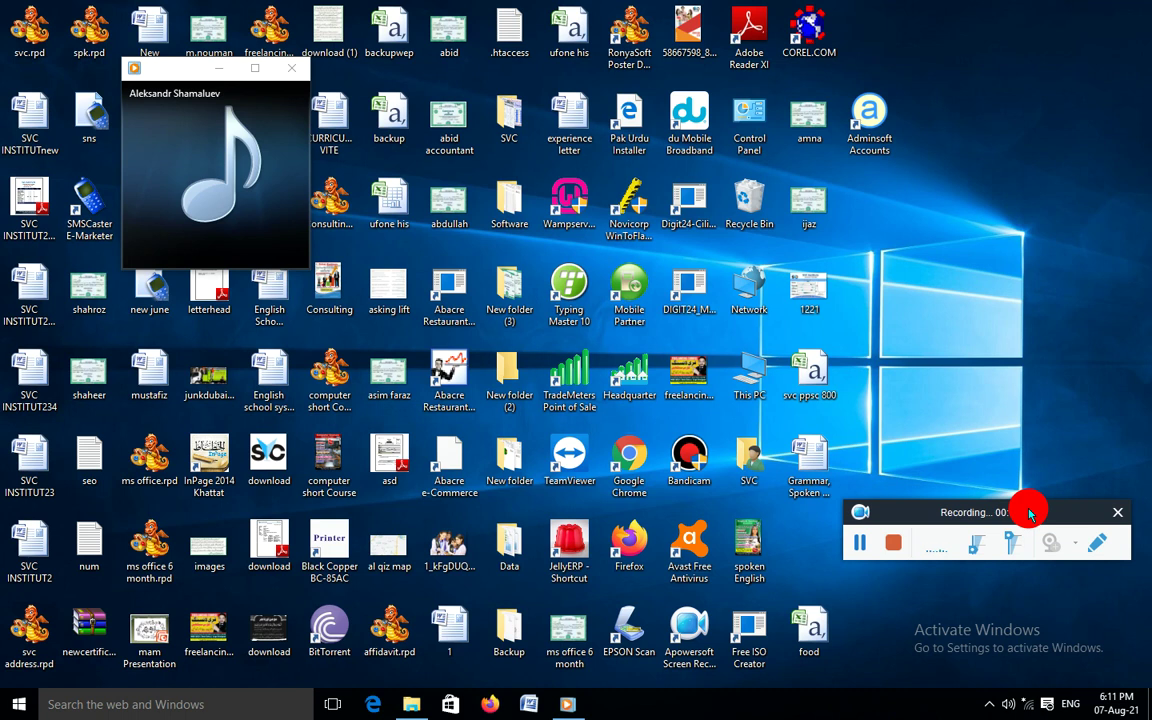
# In the Visual redistibutable folder, run vc_redist.x64 and dismiss its setup-failed message
pyautogui.moveTo(418, 708)
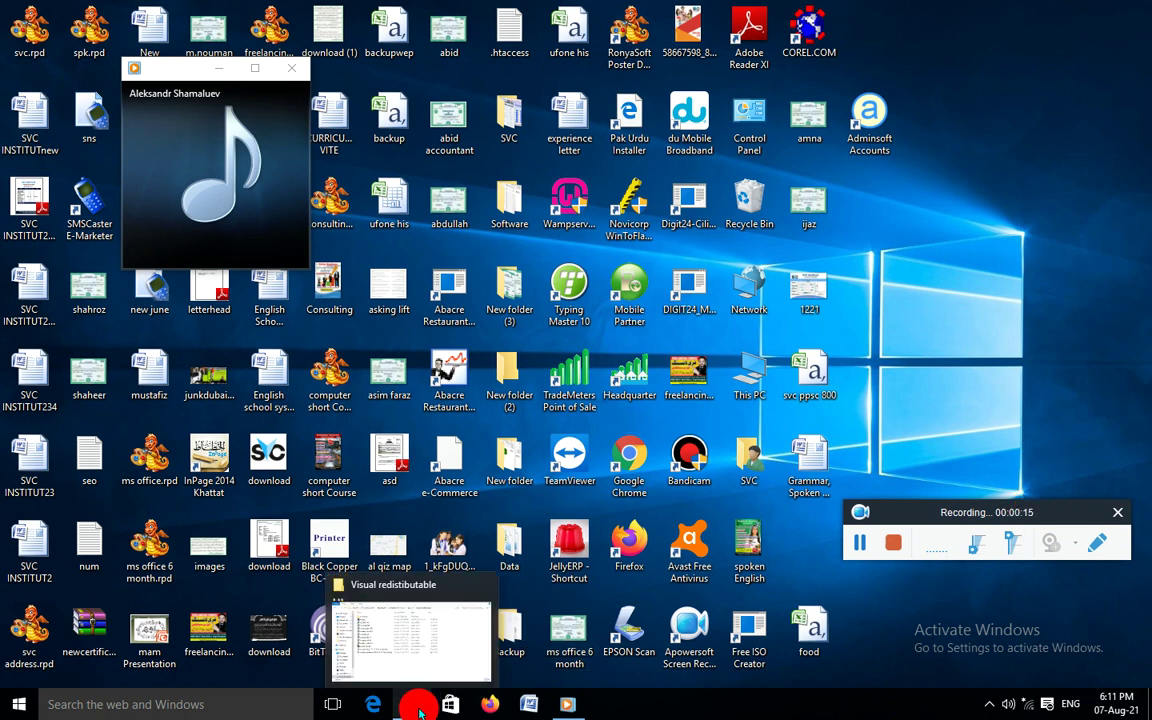
pyautogui.click(389, 590)
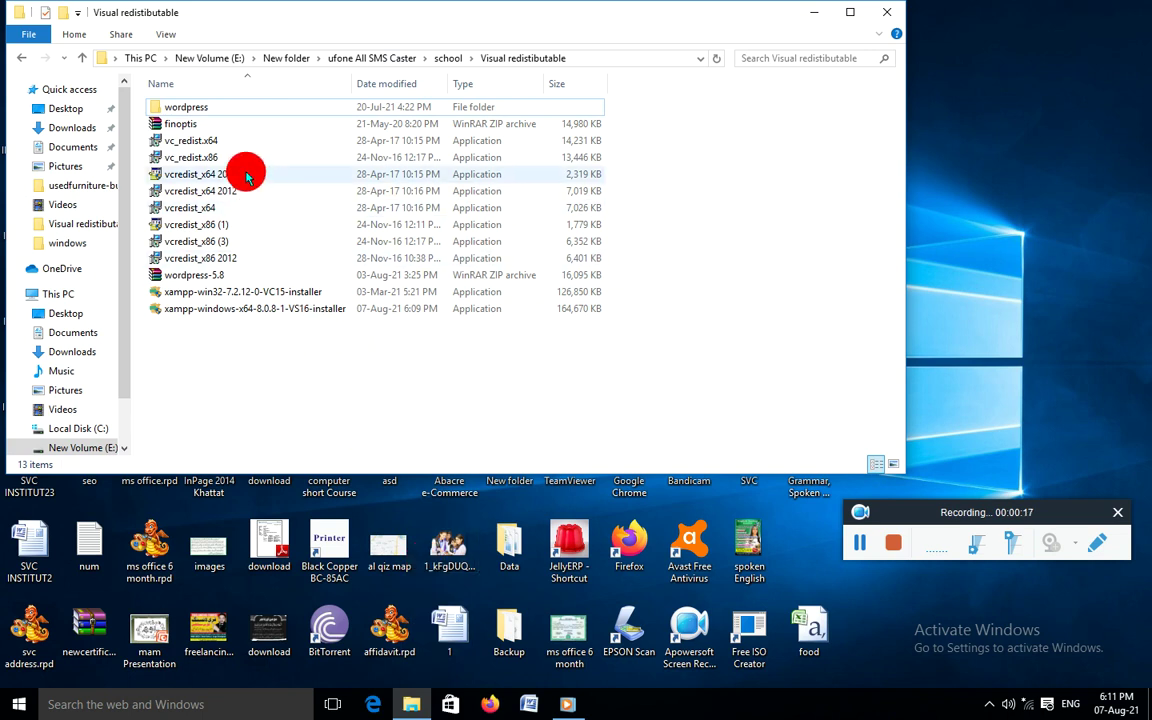
pyautogui.click(172, 142)
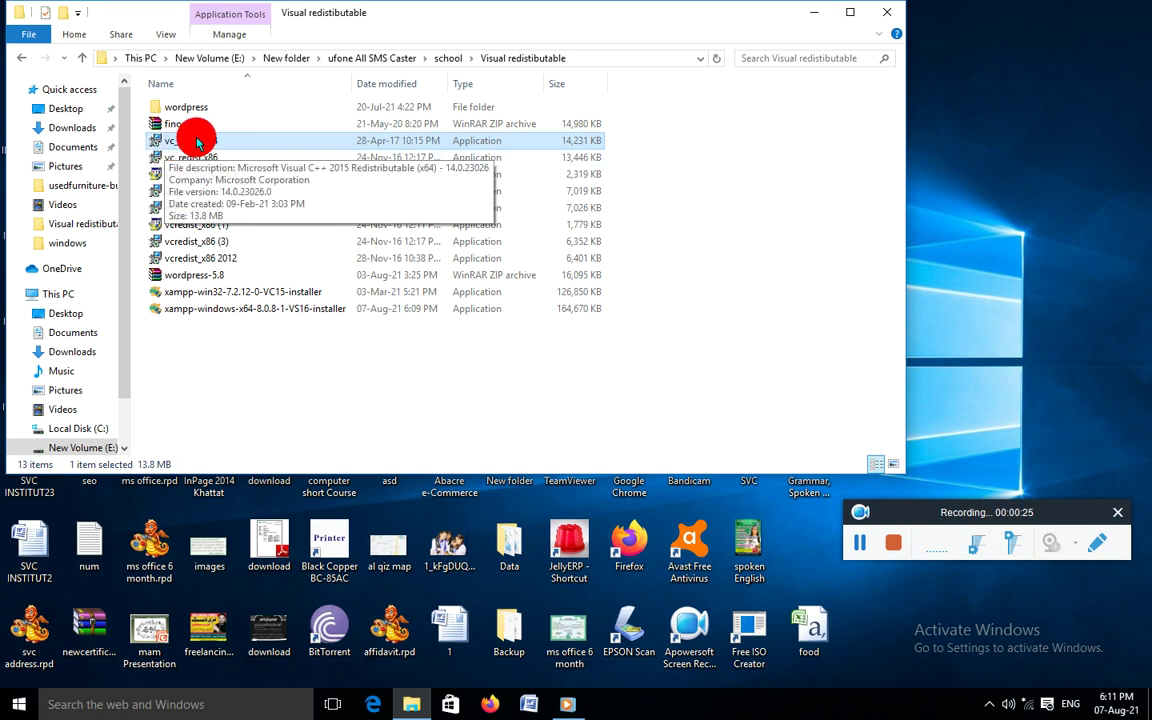
pyautogui.doubleClick(182, 143)
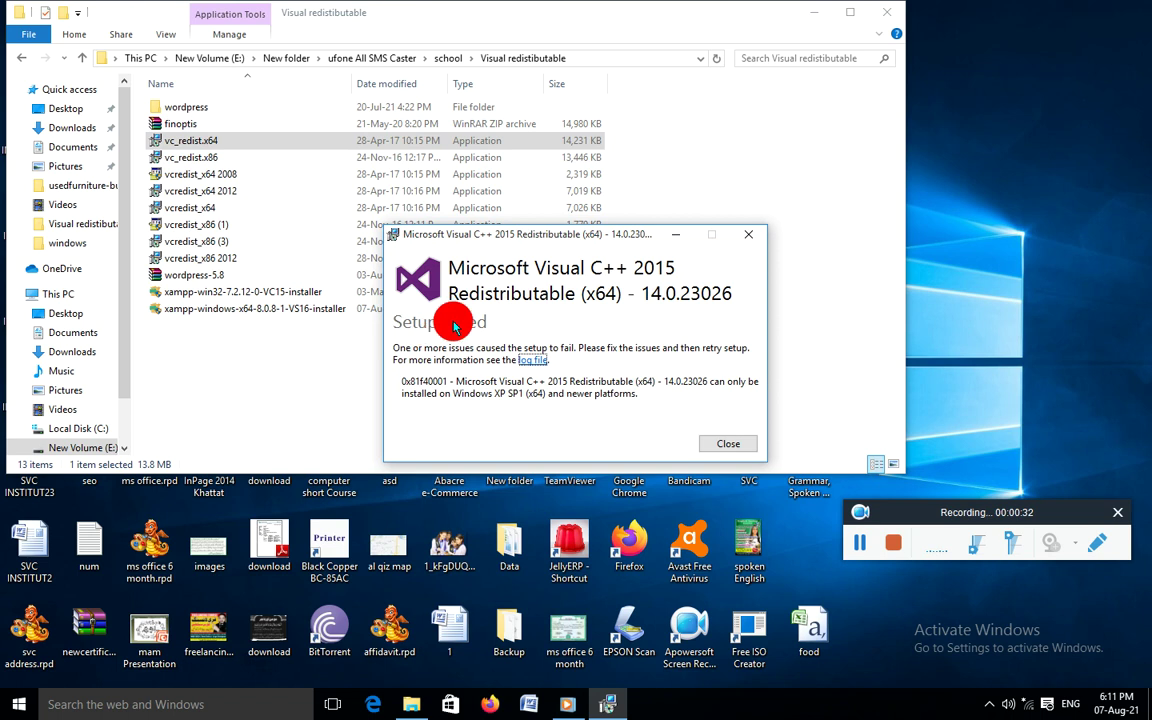
pyautogui.click(748, 234)
# Run the vc_redist.x86 installer, then cancel its setup and confirm
pyautogui.click(187, 160)
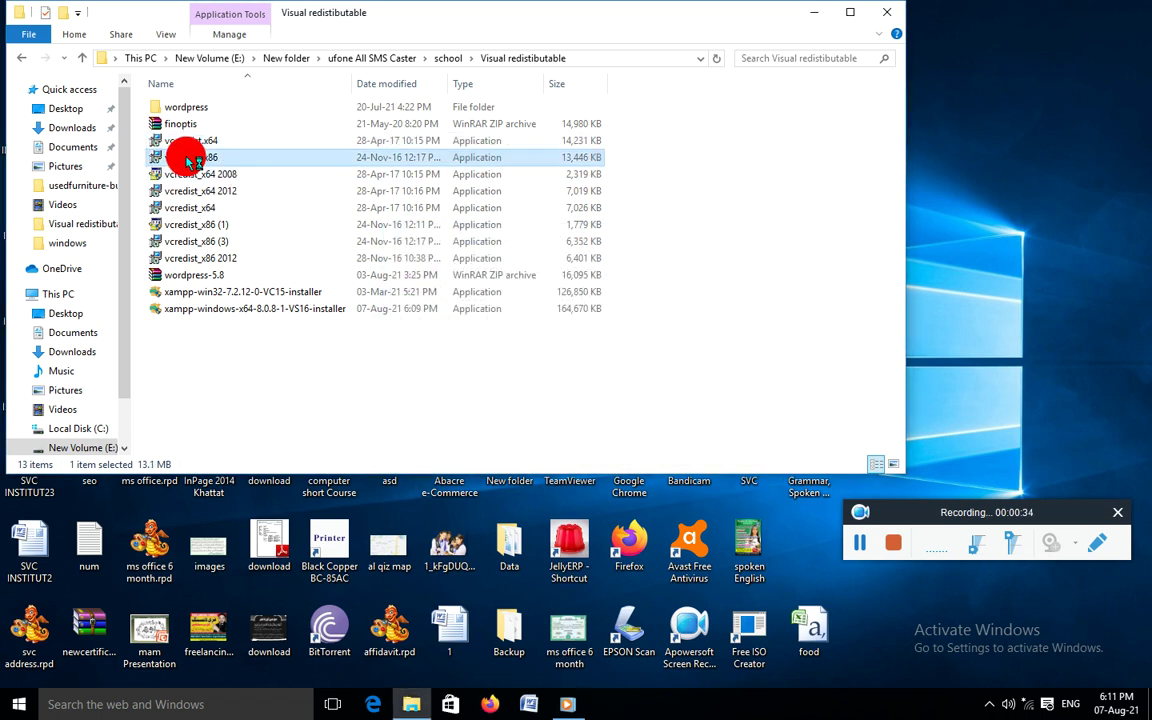
pyautogui.doubleClick(187, 160)
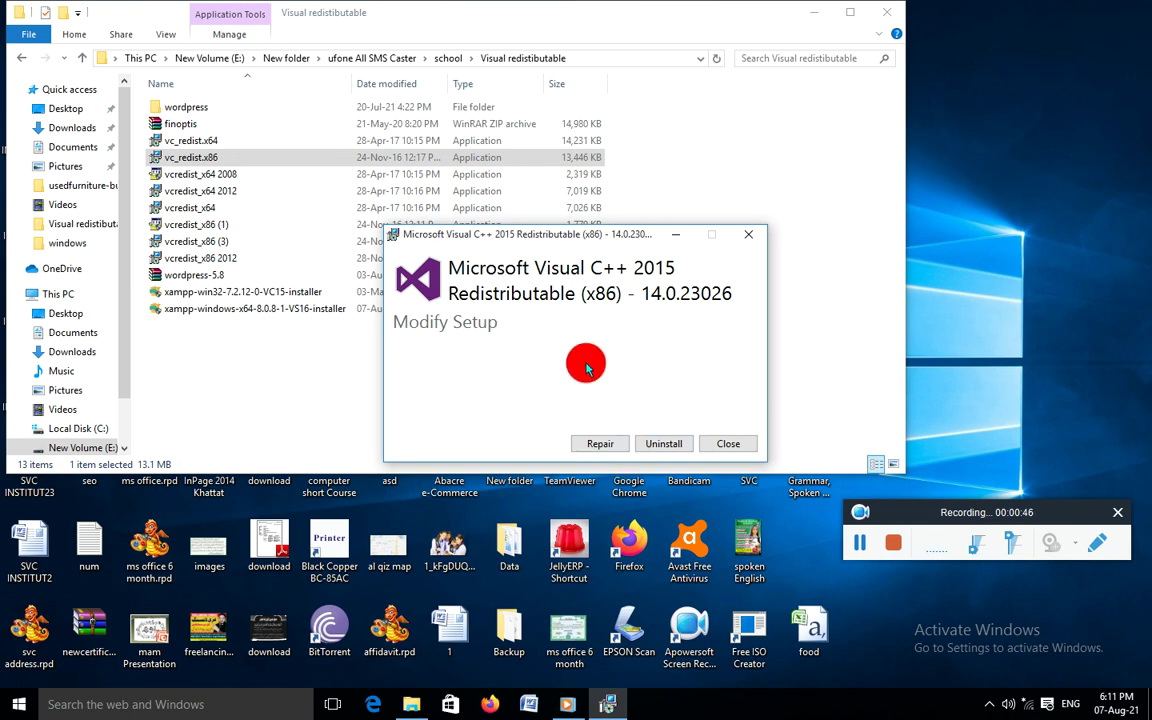
pyautogui.click(750, 236)
pyautogui.click(698, 406)
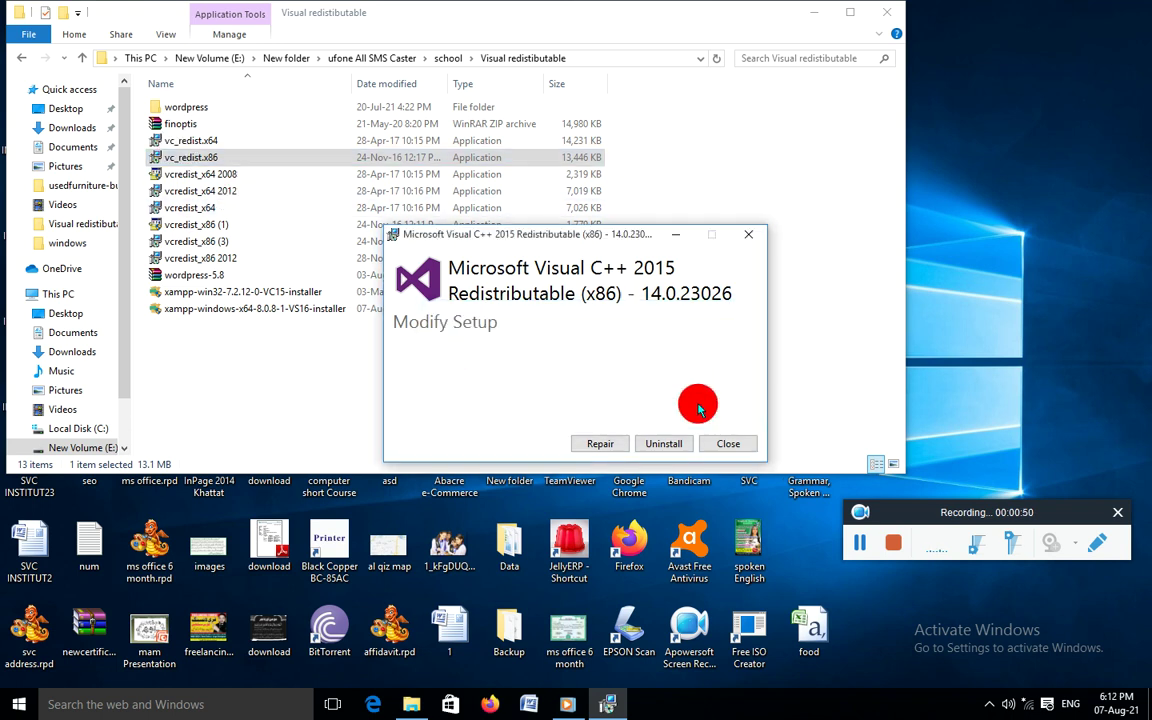
pyautogui.click(736, 445)
pyautogui.click(613, 408)
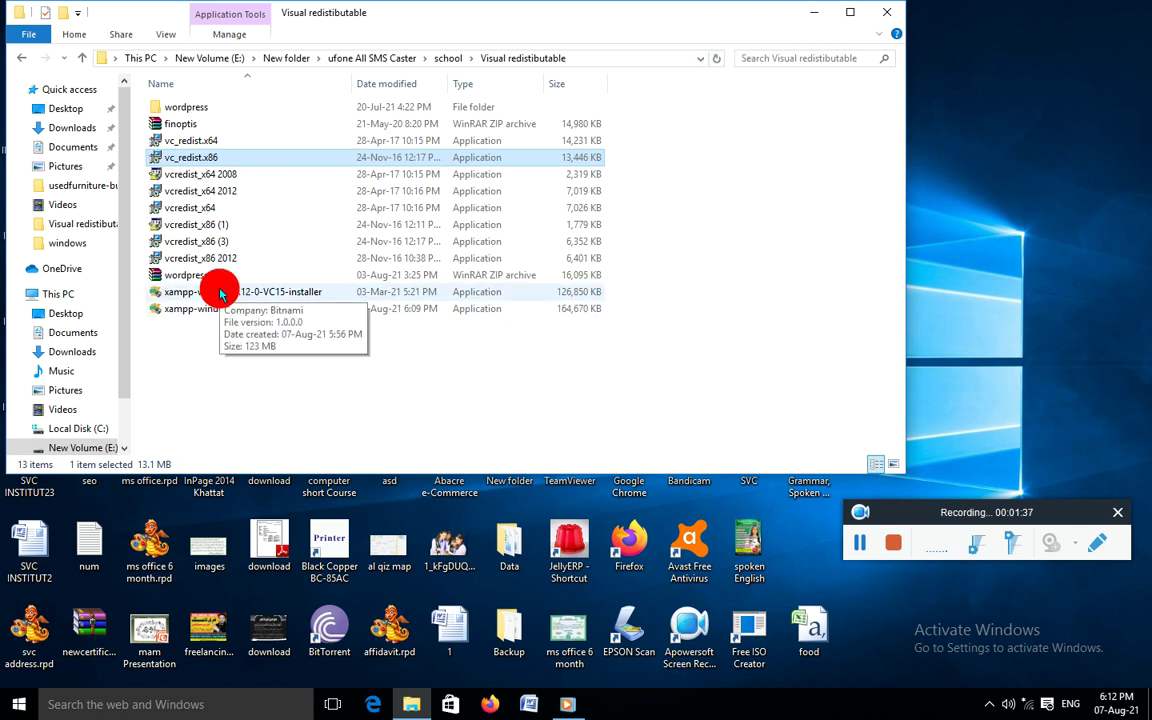
# Drag the folder window aside to uncover the desktop icons
pyautogui.moveTo(671, 12); pyautogui.dragTo(404, 36)
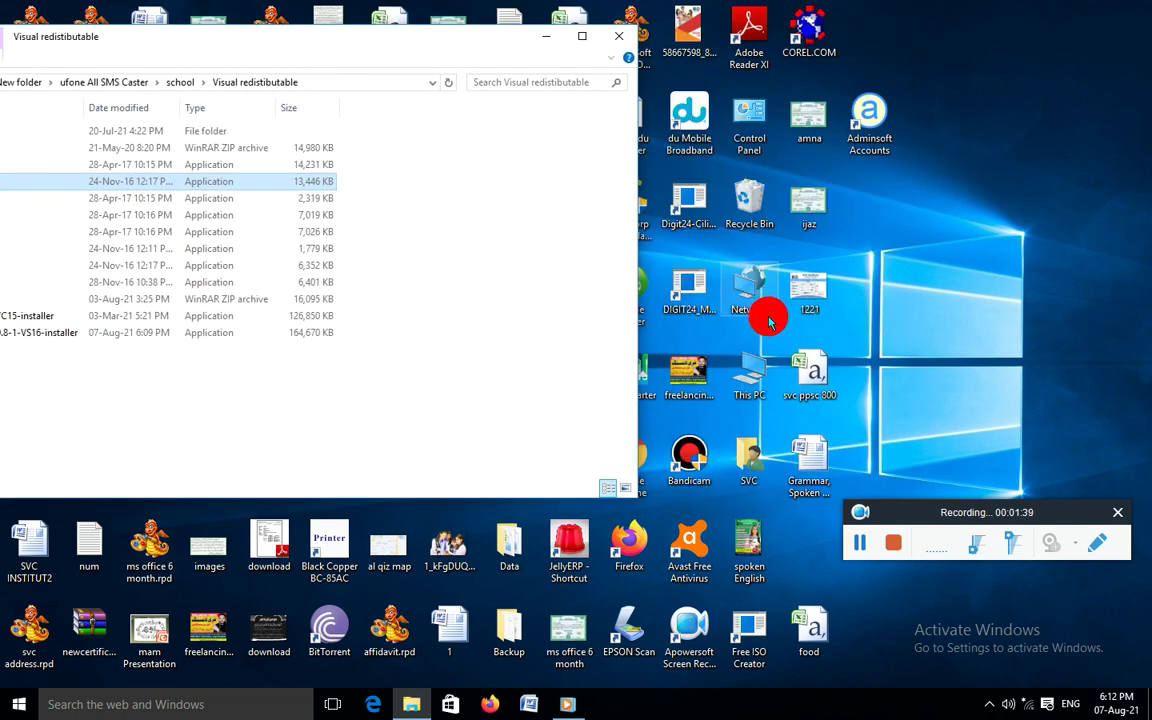
# Check This PC's system properties (32-bit Windows 10 Pro), then maximize the redistributable folder window
pyautogui.rightClick(746, 373)
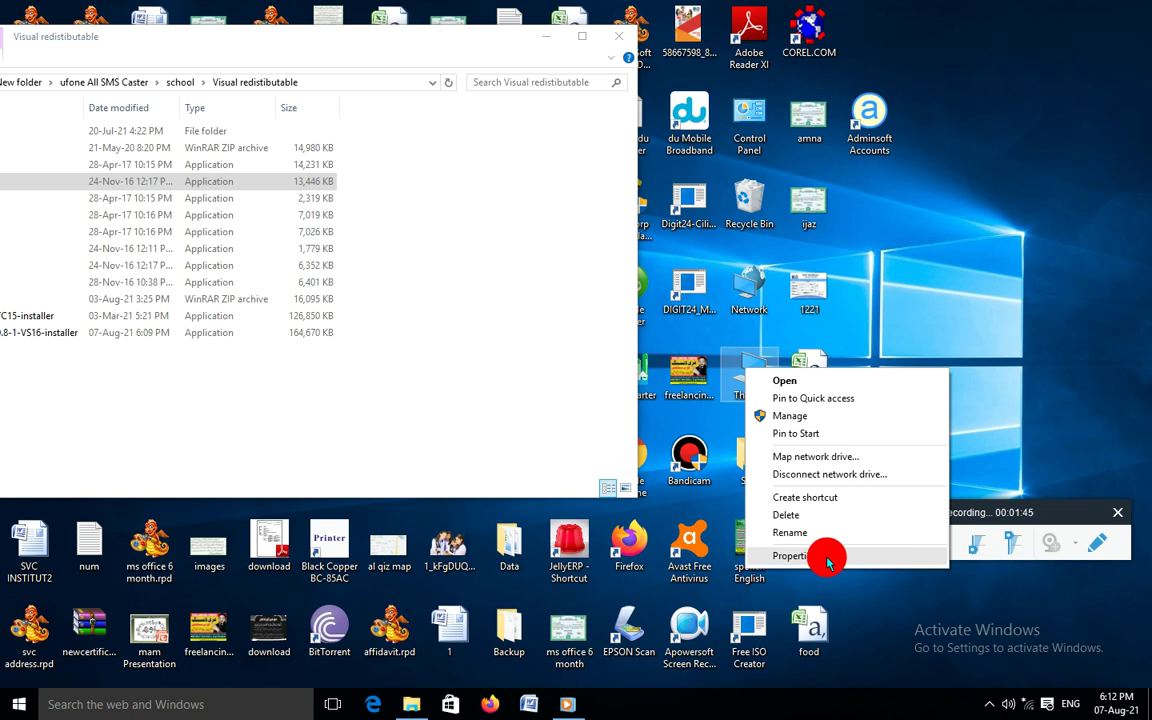
pyautogui.click(790, 556)
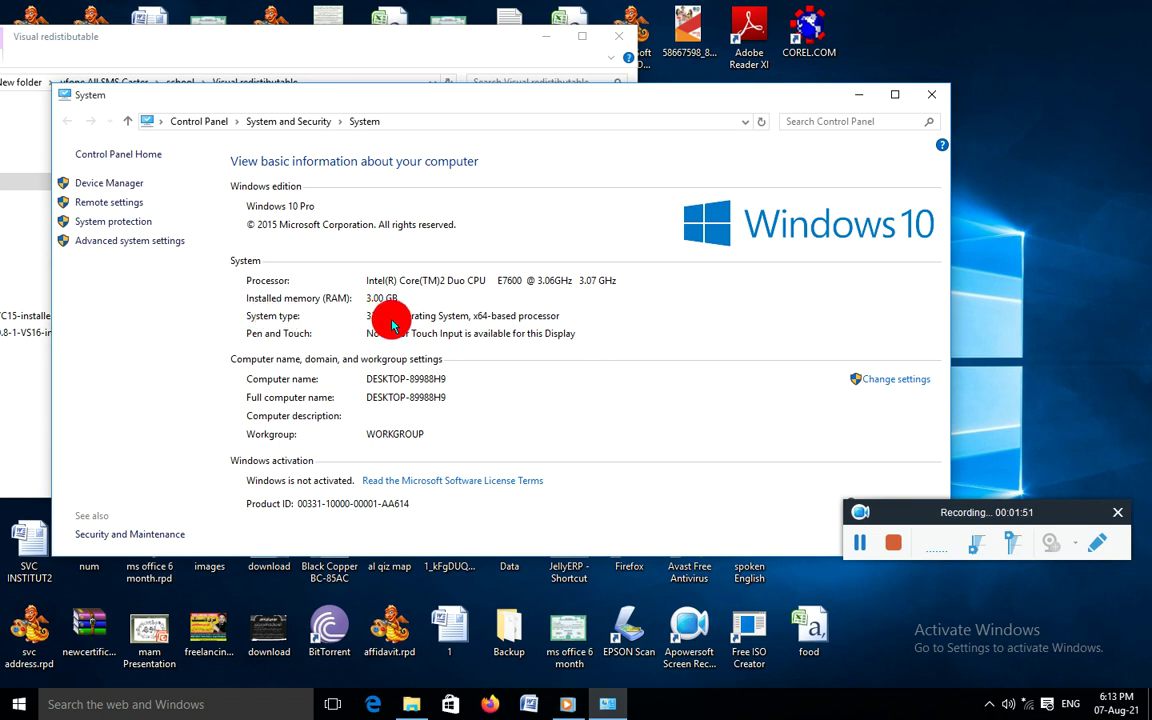
pyautogui.click(932, 96)
pyautogui.click(584, 37)
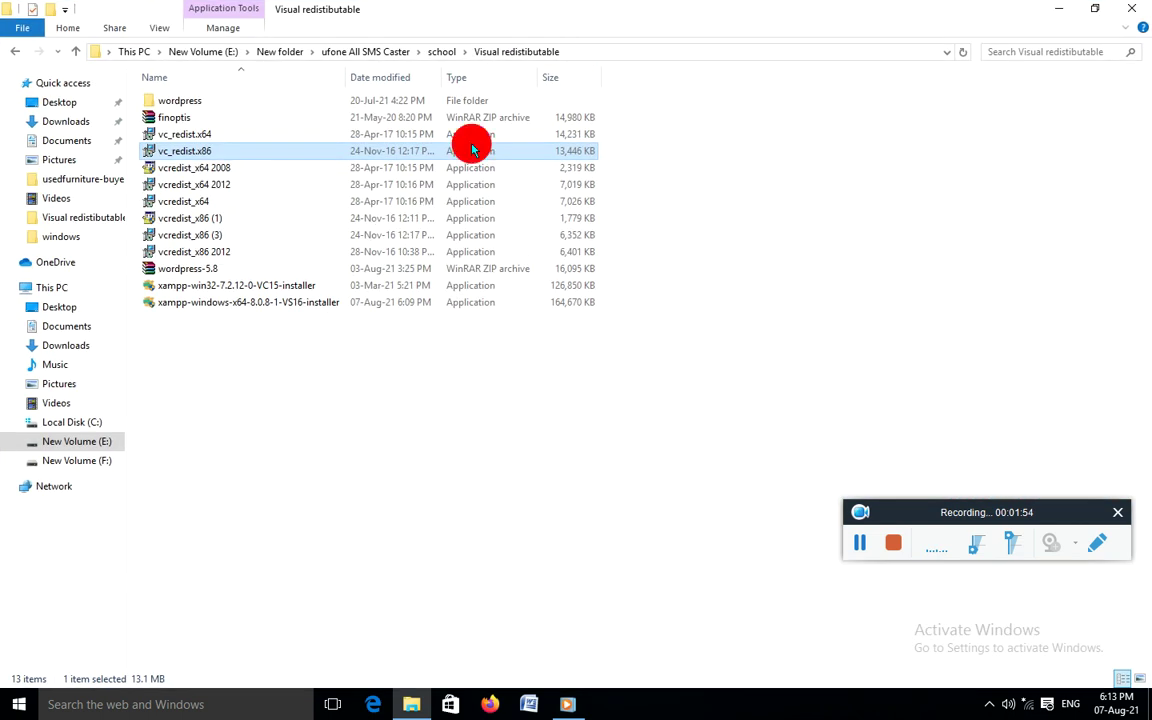
# Launch xampp-win32-7.2.12-0-VC15-installer, decline at the antivirus warning, and minimize the folder window
pyautogui.click(216, 290)
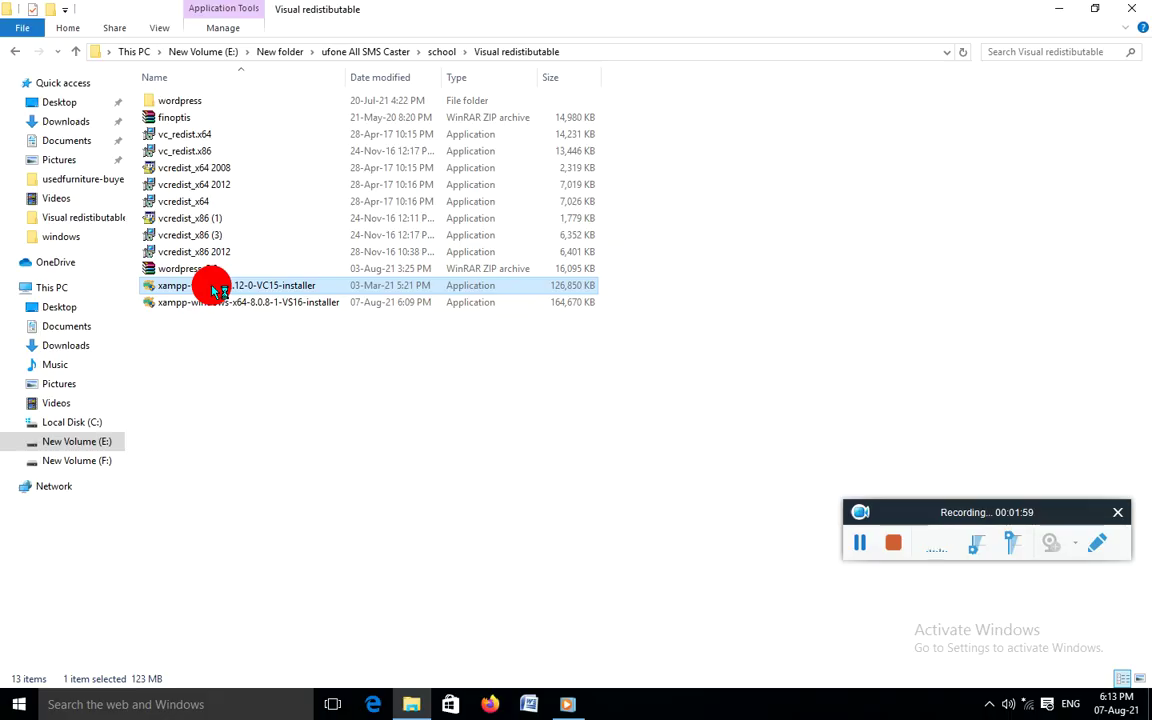
pyautogui.doubleClick(215, 289)
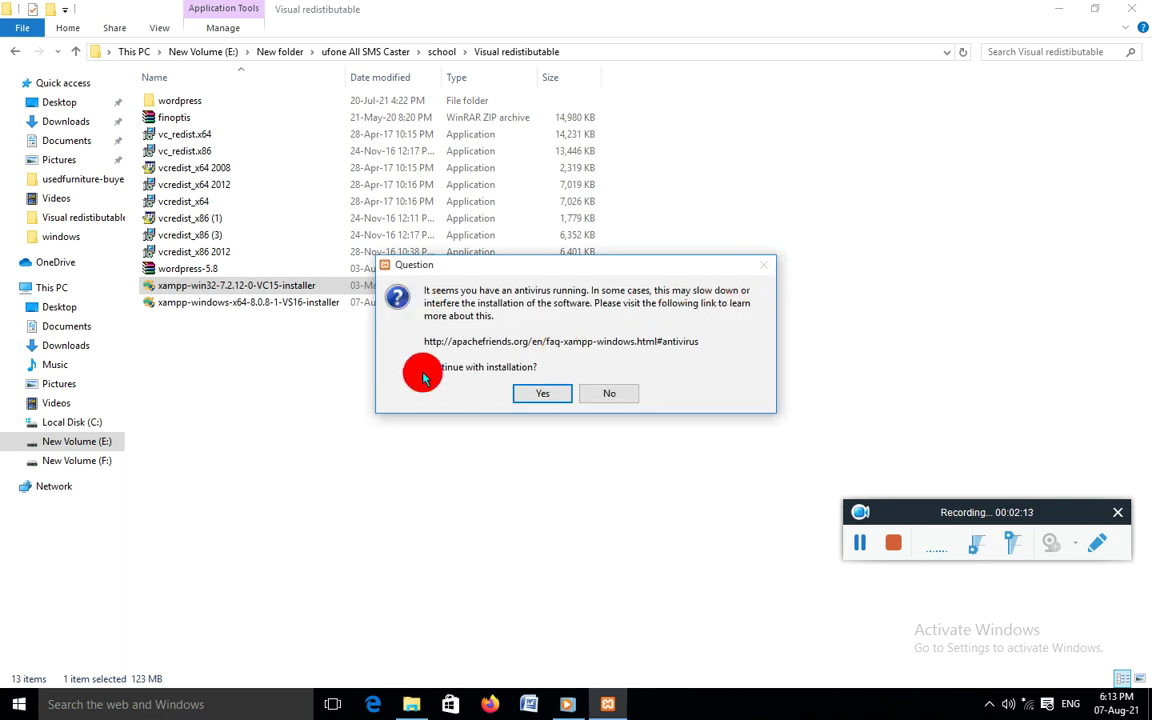
pyautogui.click(611, 394)
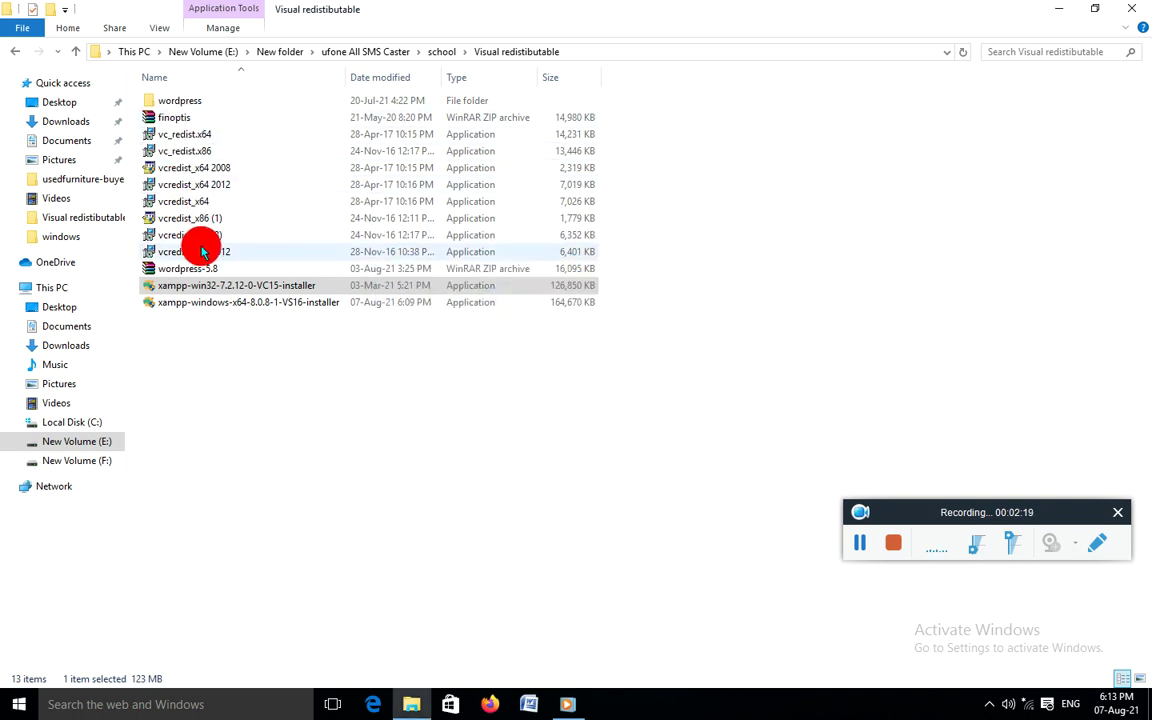
pyautogui.click(206, 291)
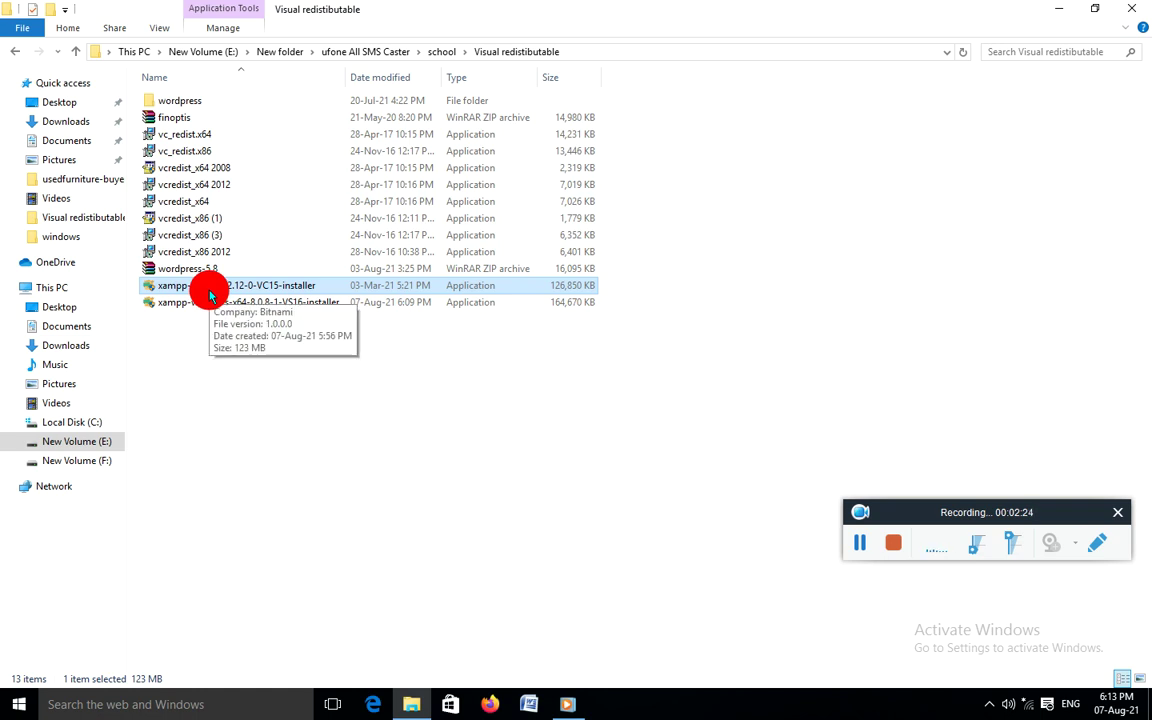
pyautogui.click(1060, 9)
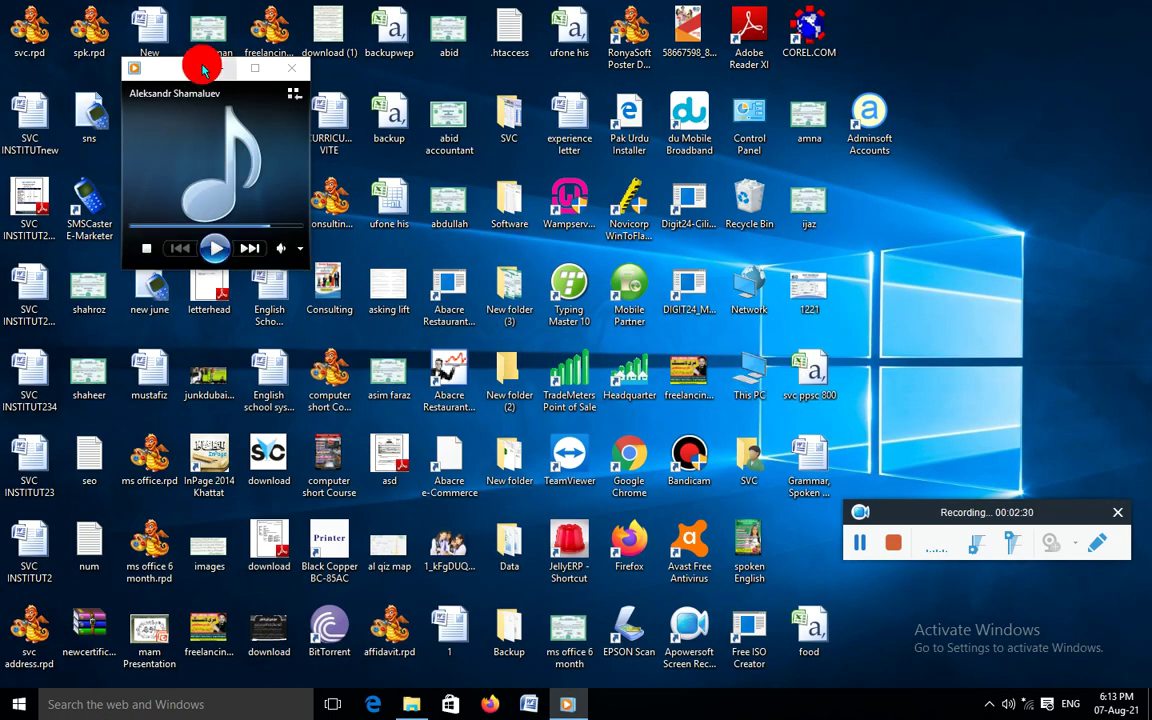
# Go to the xampp folder on Local Disk (C:) and launch xampp-control
pyautogui.doubleClick(748, 375)
pyautogui.click(247, 237)
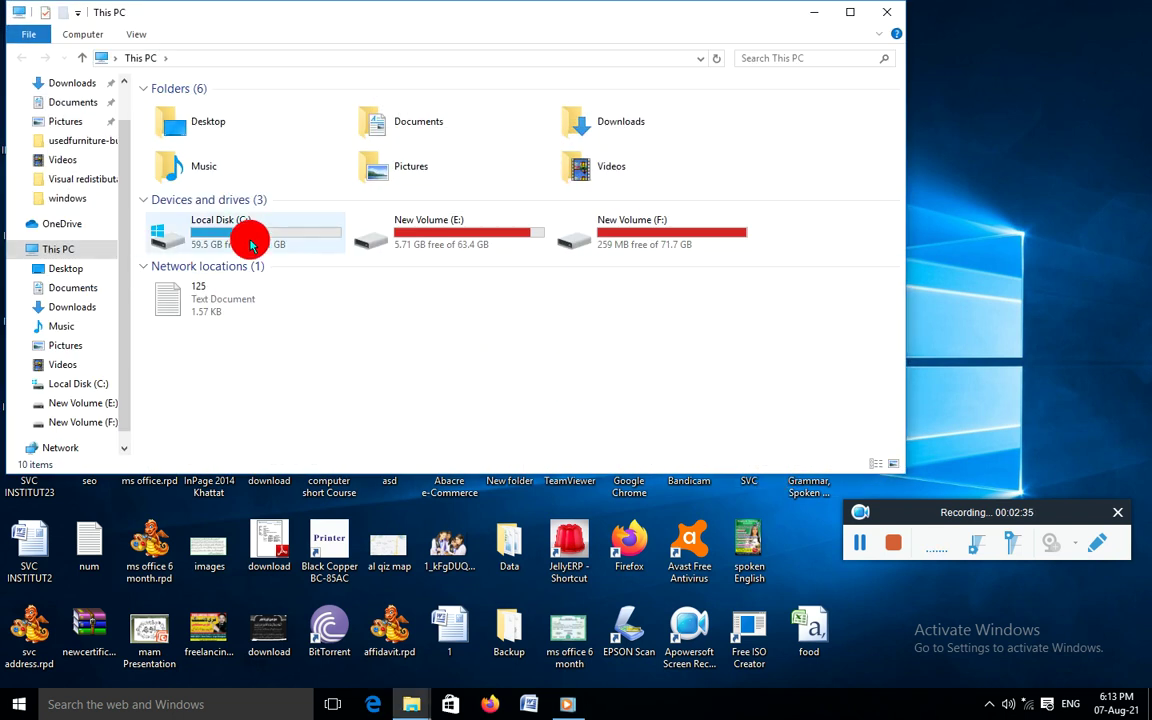
pyautogui.doubleClick(247, 237)
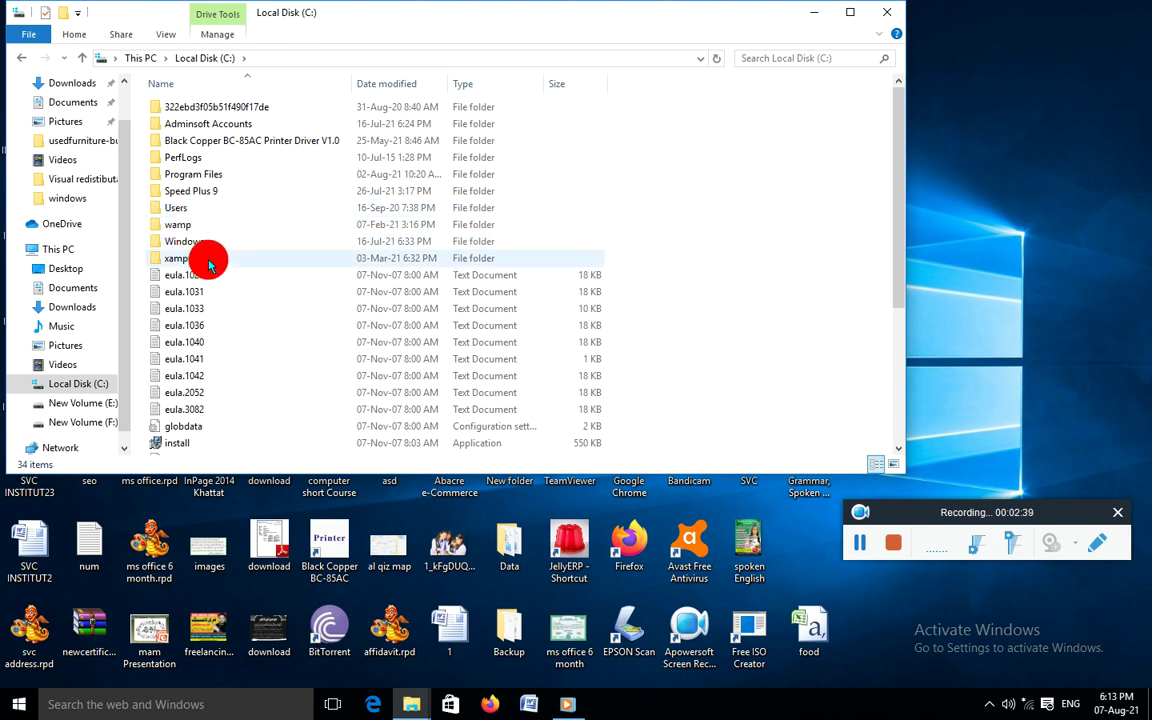
pyautogui.doubleClick(206, 259)
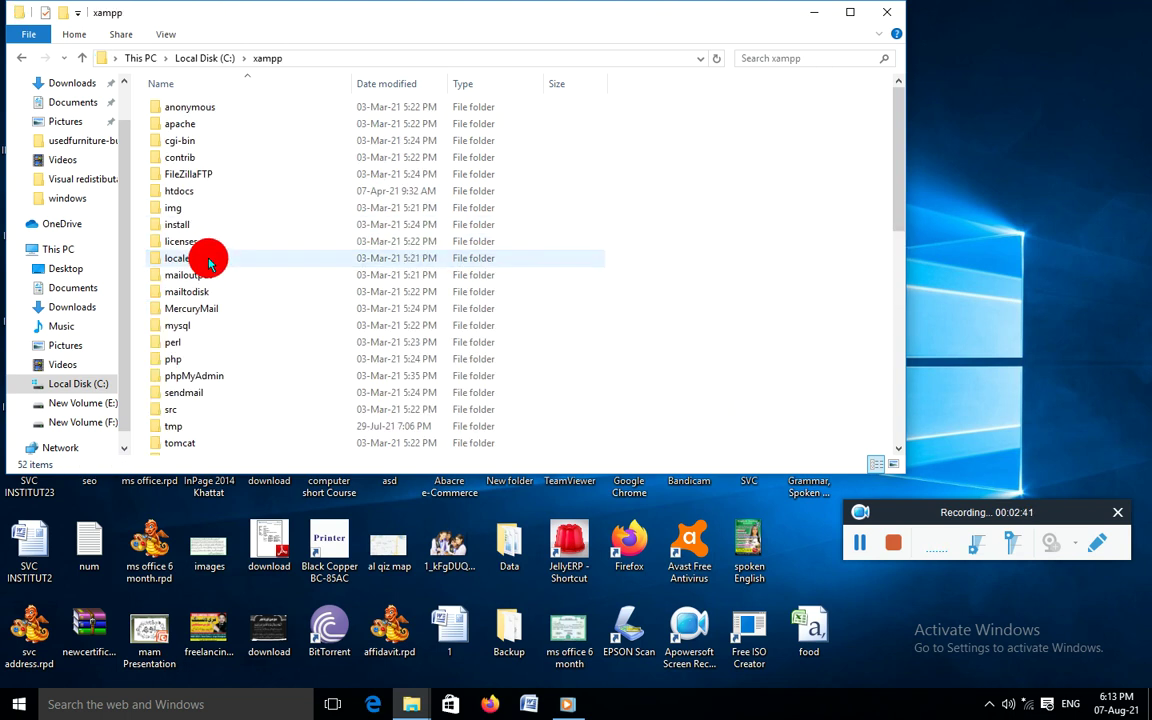
pyautogui.scroll(-10, 283, 270)
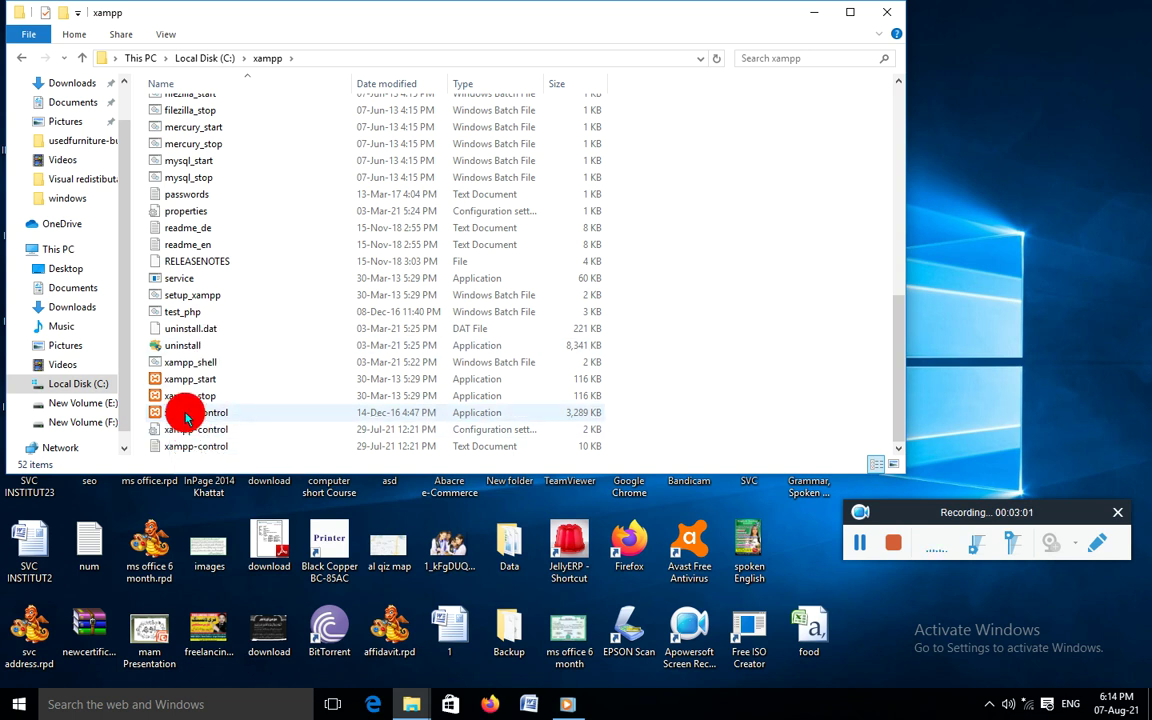
pyautogui.click(192, 414)
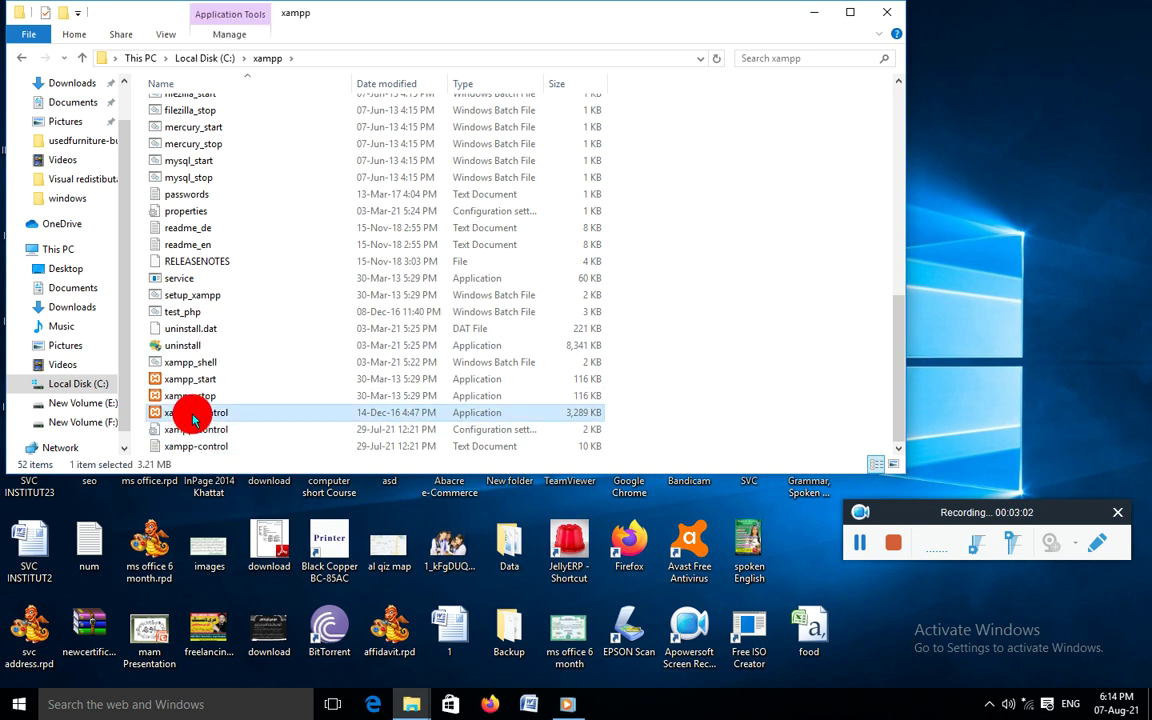
pyautogui.doubleClick(195, 414)
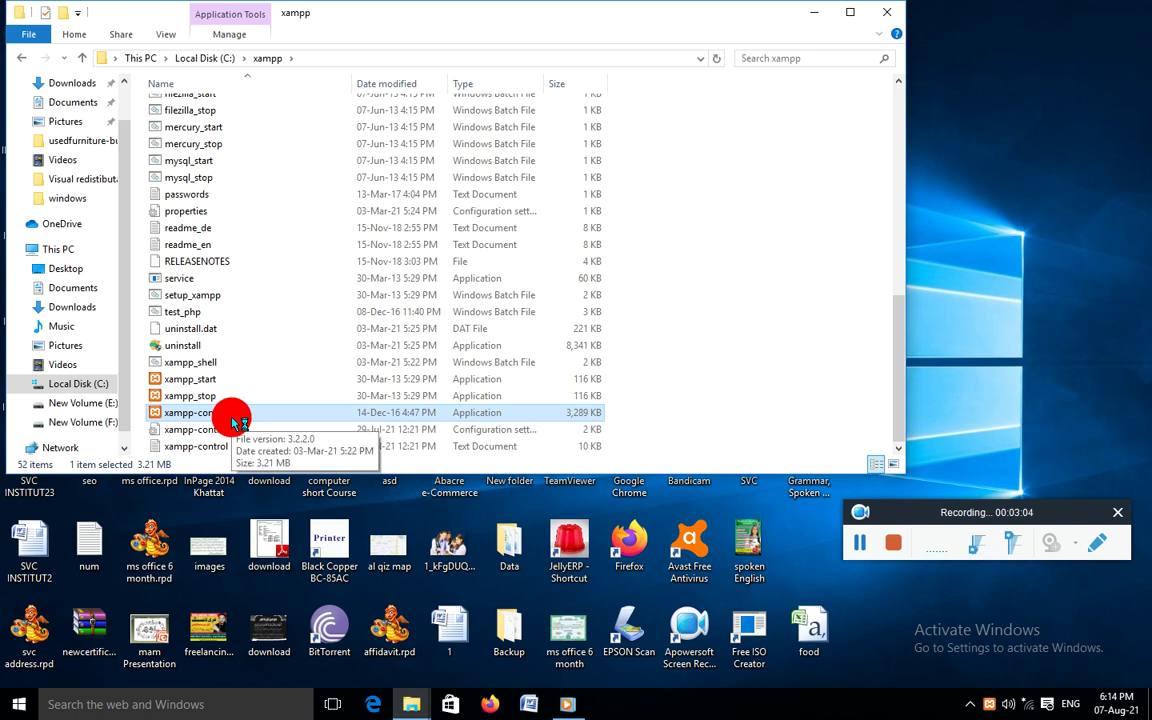
# Start Apache and MySQL in XAMPP Control Panel, then minimize it and the xampp folder
pyautogui.moveTo(905, 501); pyautogui.dragTo(813, 683)
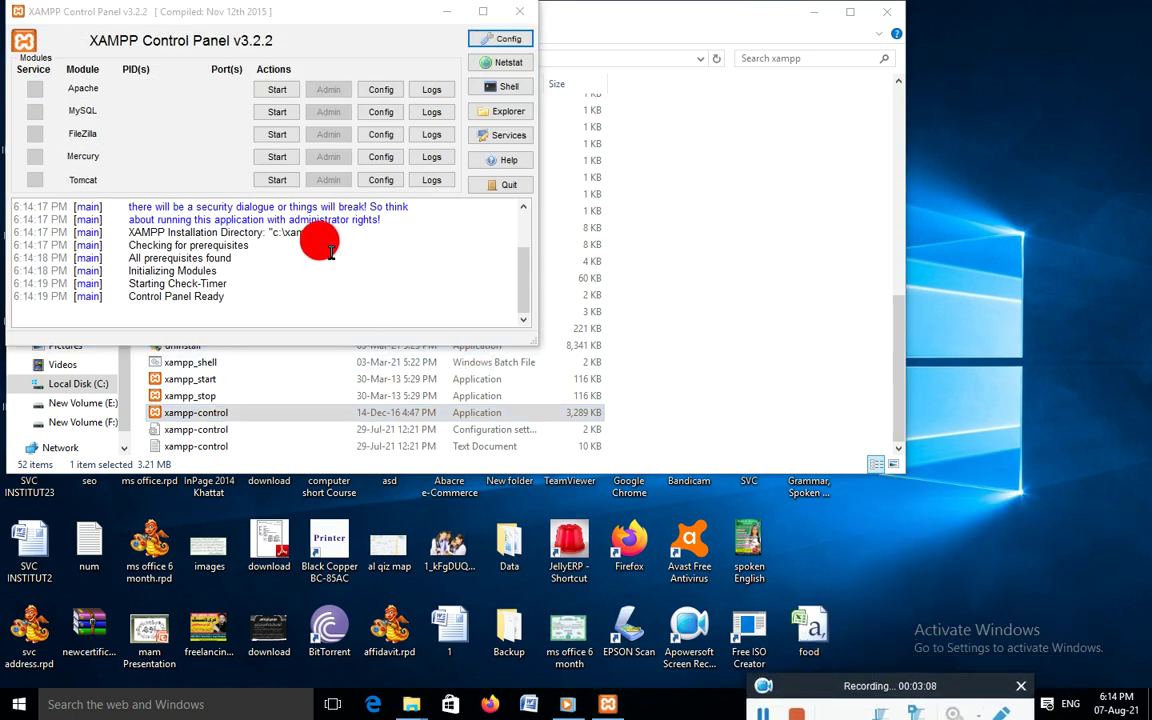
pyautogui.click(274, 92)
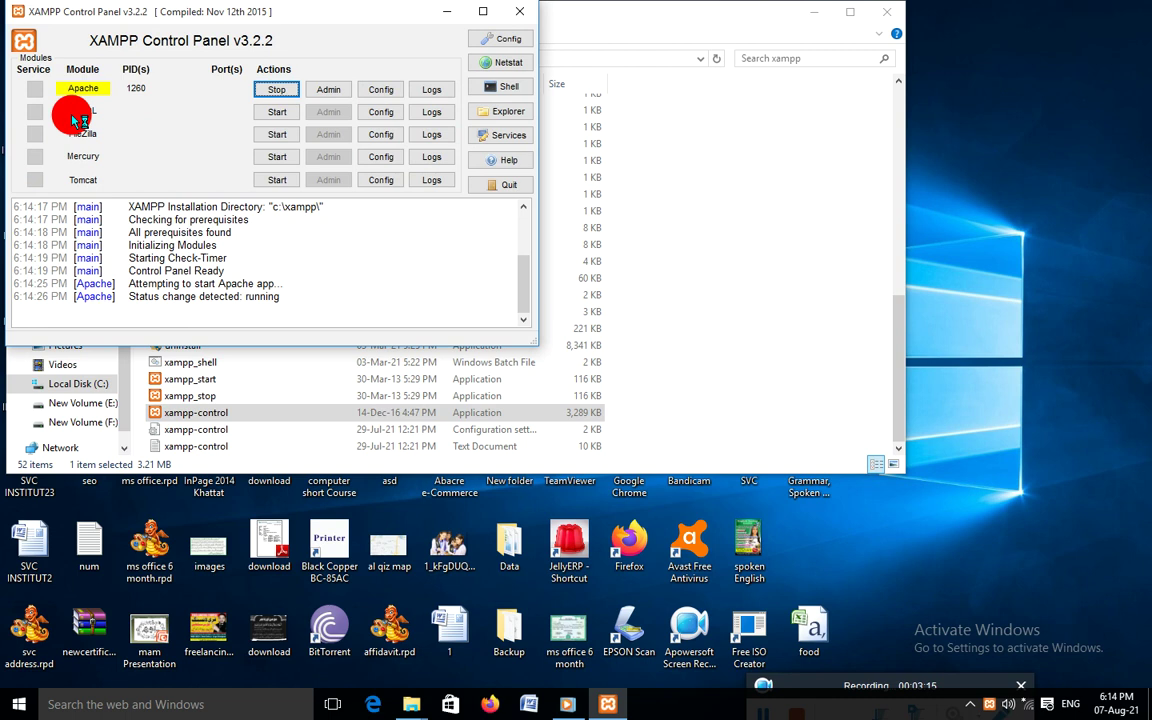
pyautogui.click(277, 112)
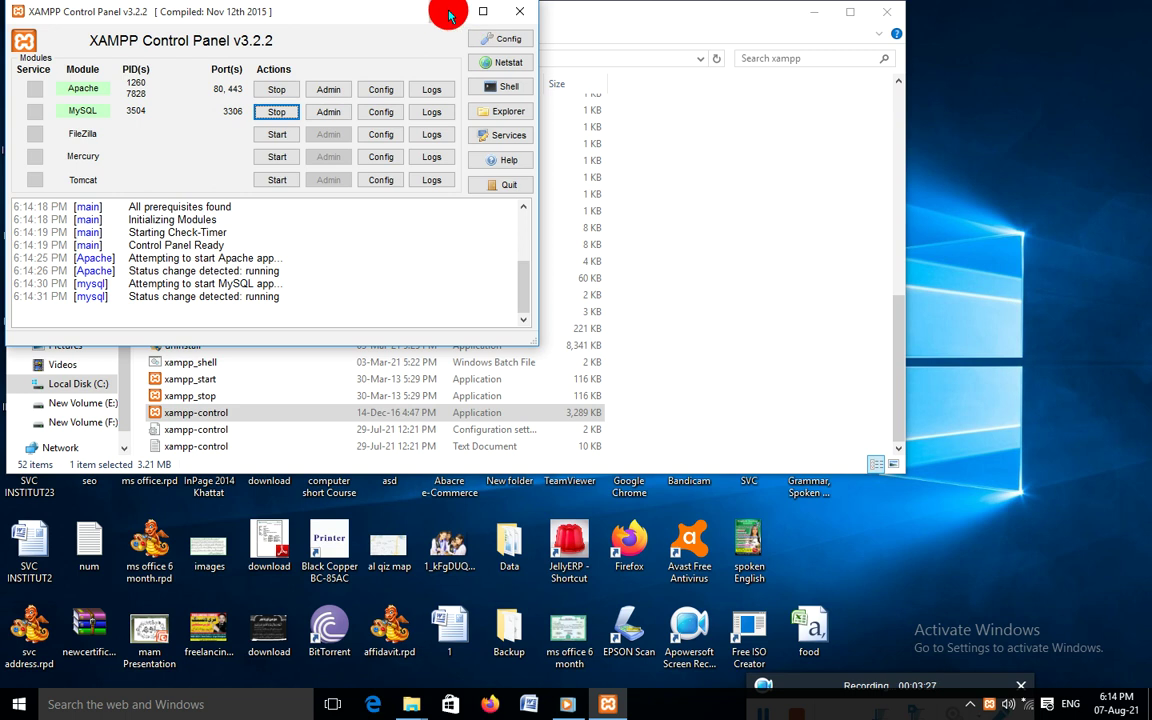
pyautogui.click(449, 15)
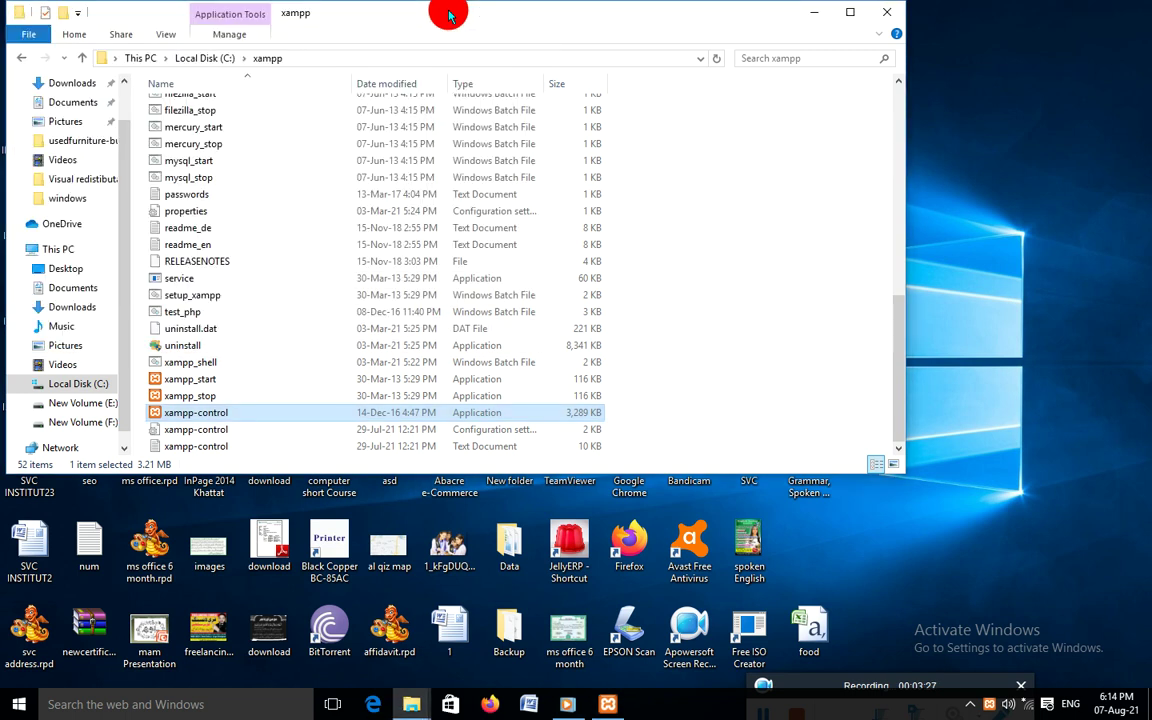
pyautogui.click(812, 12)
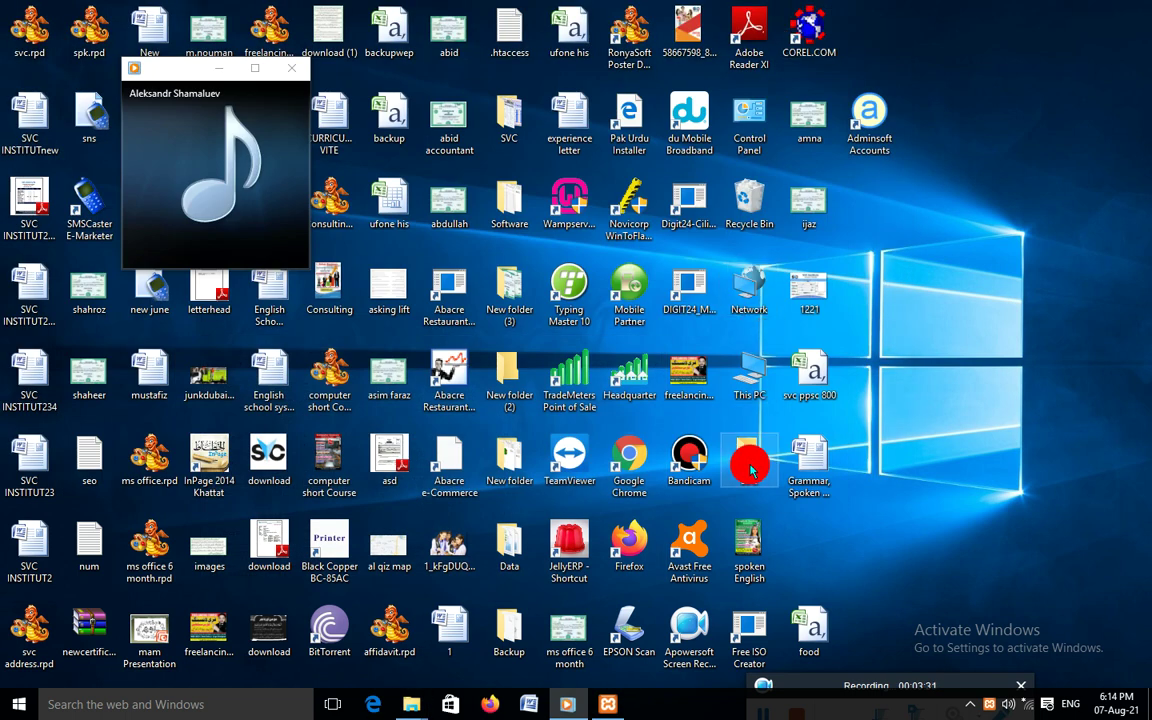
# Launch Chrome and enter localhost/phpmyadmin in the address bar, bringing XAMPP Control Panel forward
pyautogui.doubleClick(620, 455)
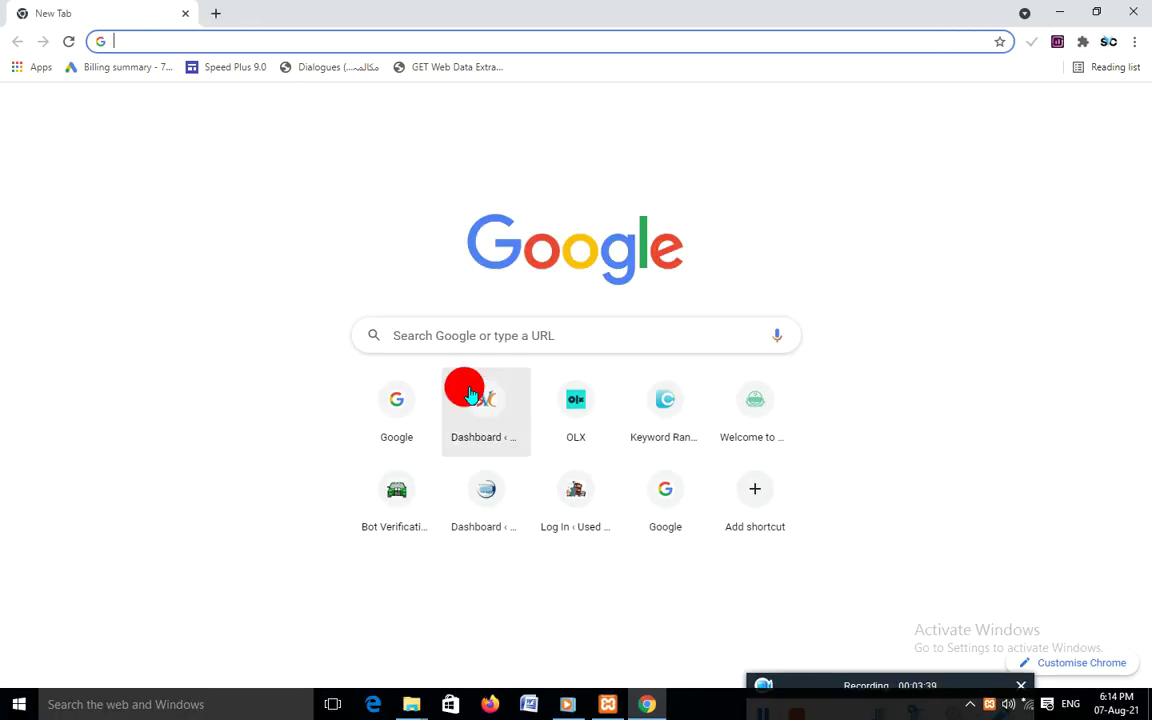
pyautogui.write('lo')
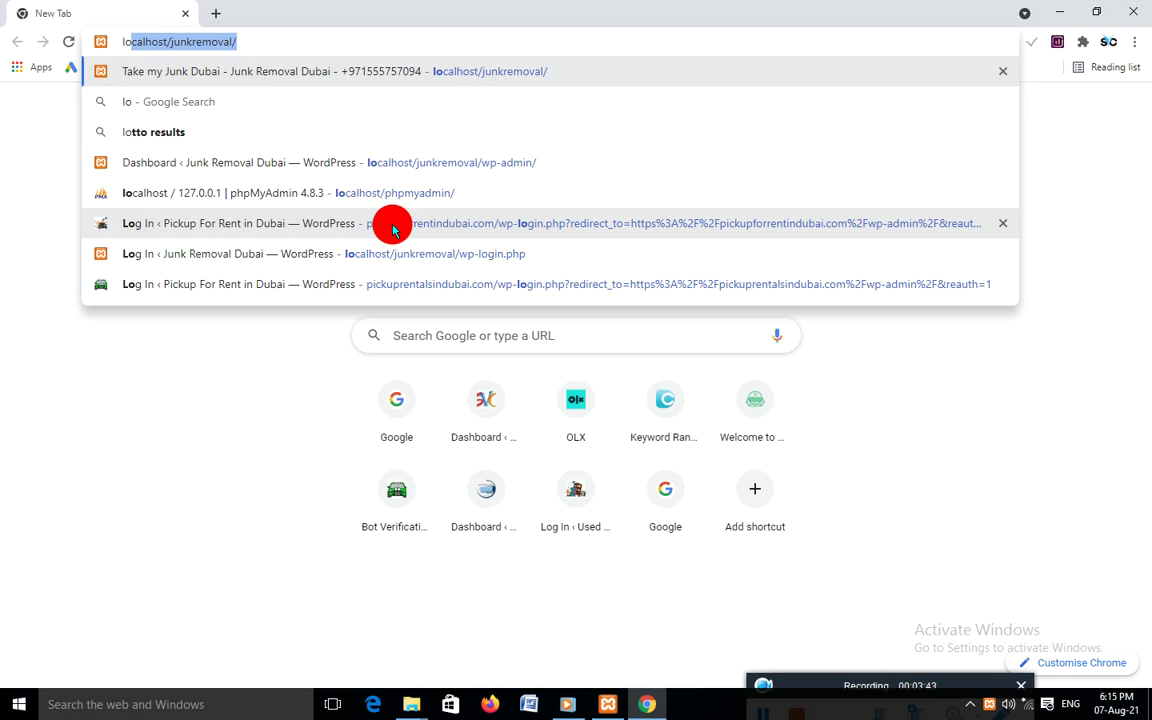
pyautogui.write('cal')
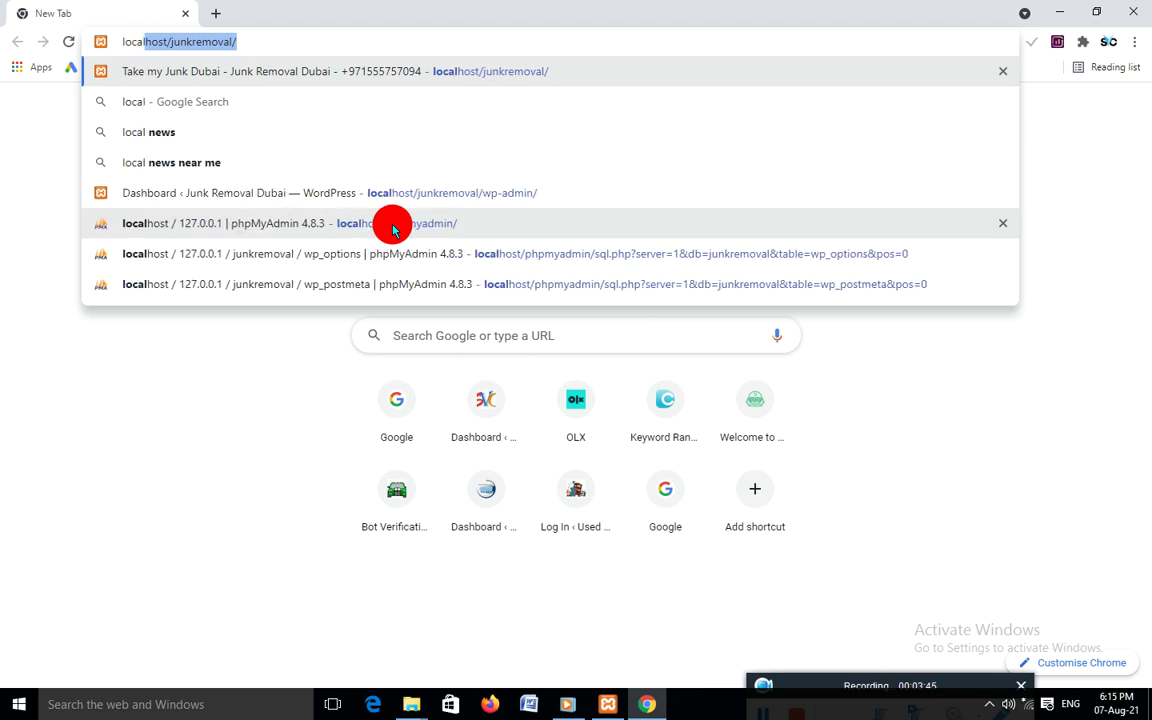
pyautogui.write('host')
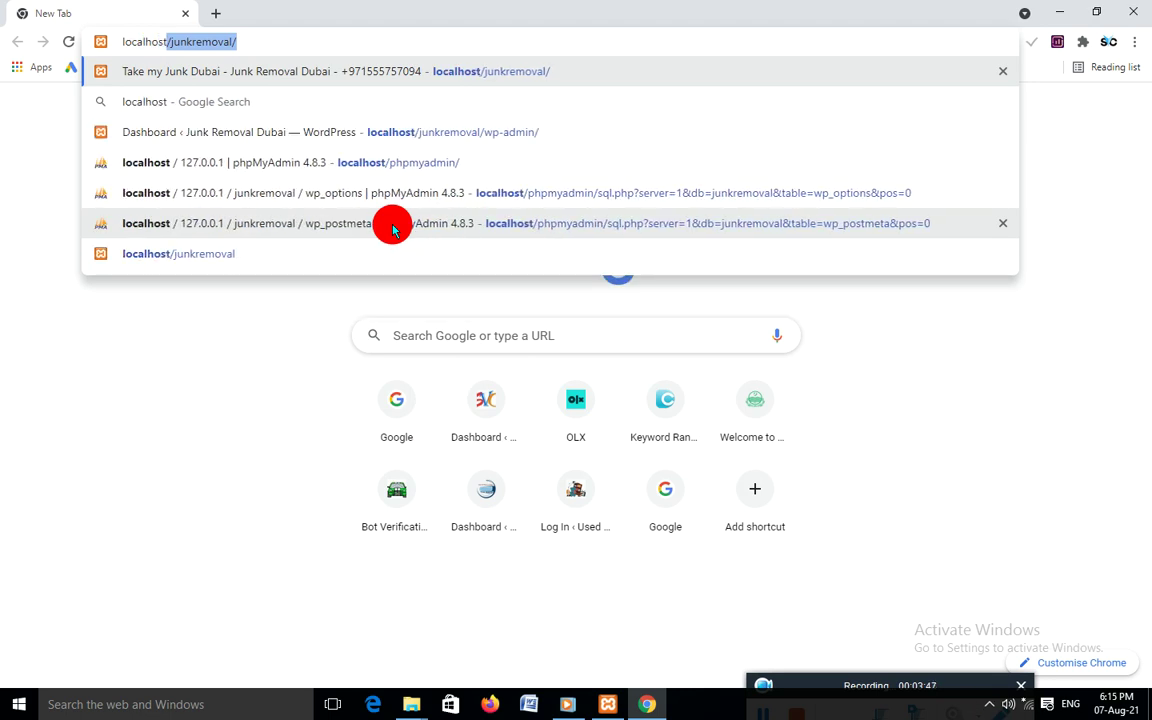
pyautogui.write('/p')
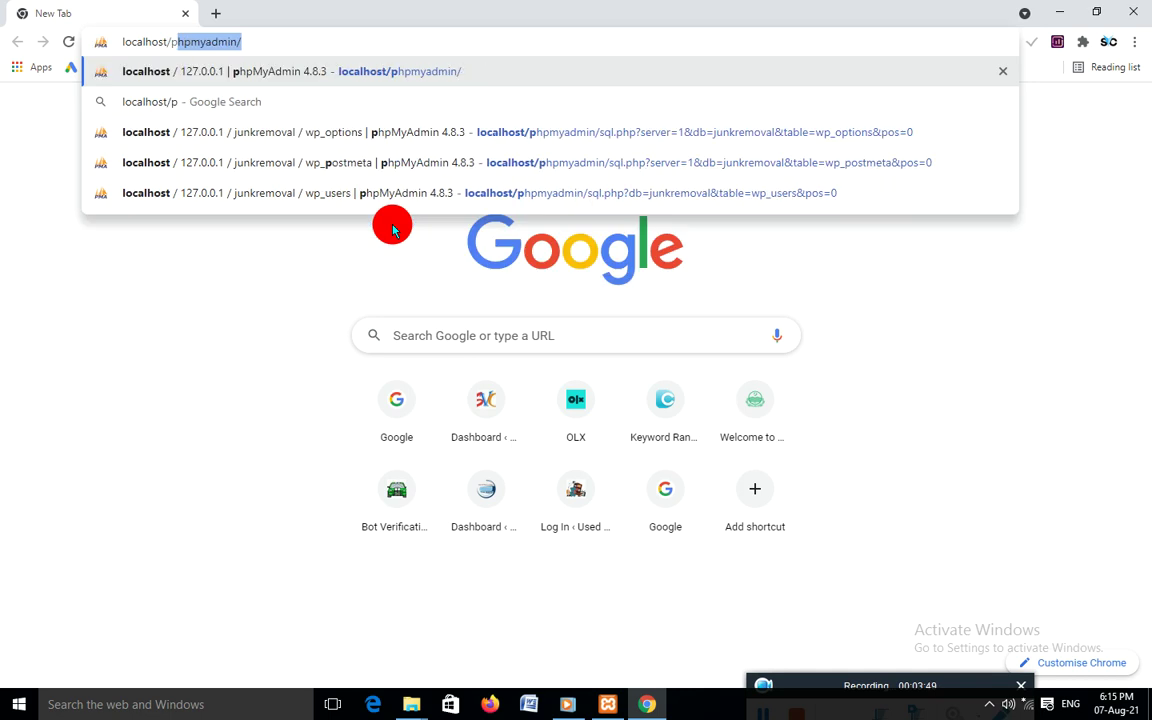
pyautogui.write('hpmy')
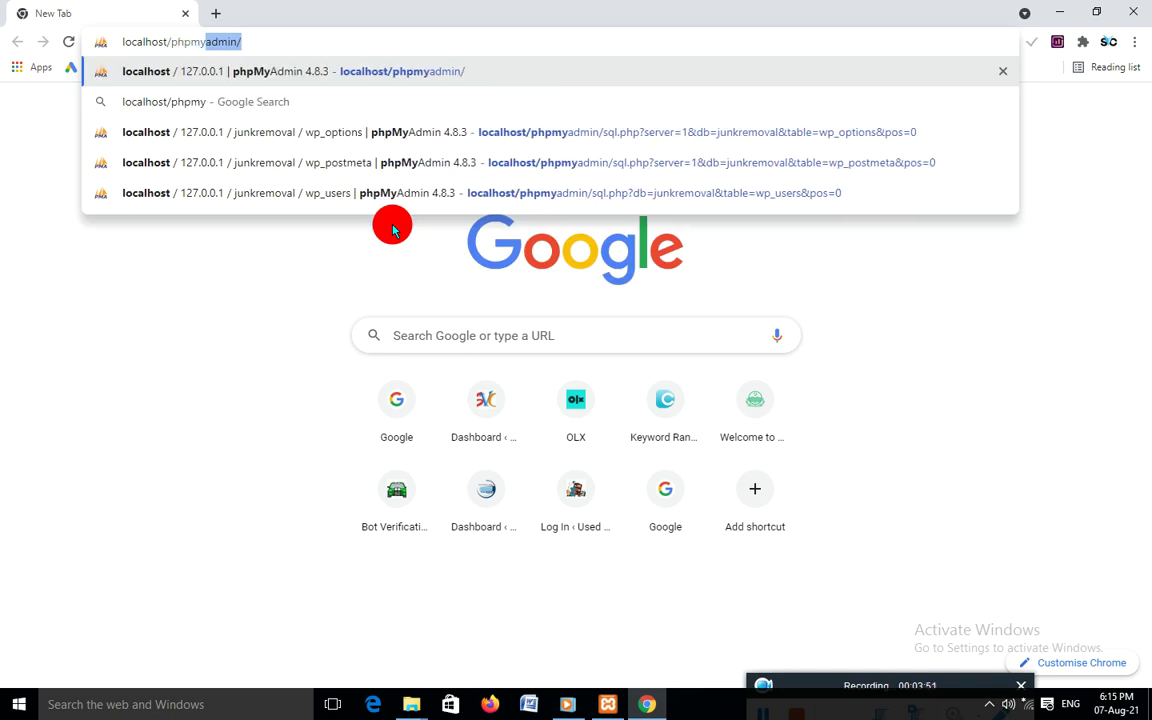
pyautogui.press('Right')
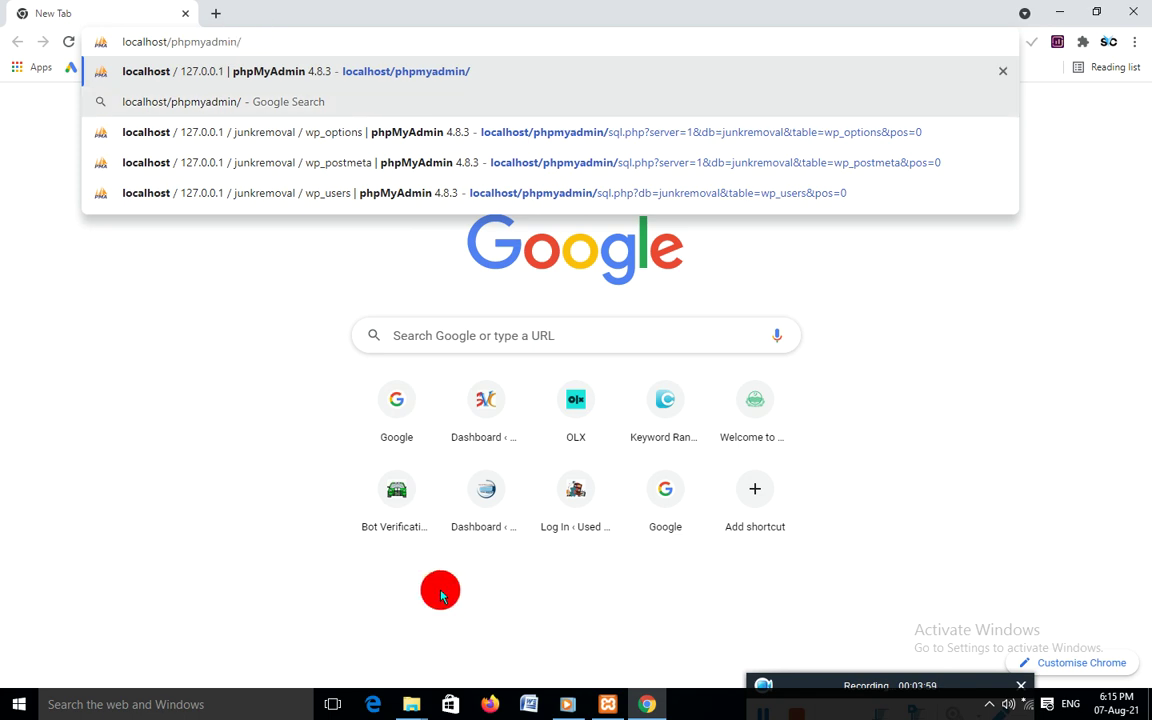
pyautogui.click(608, 704)
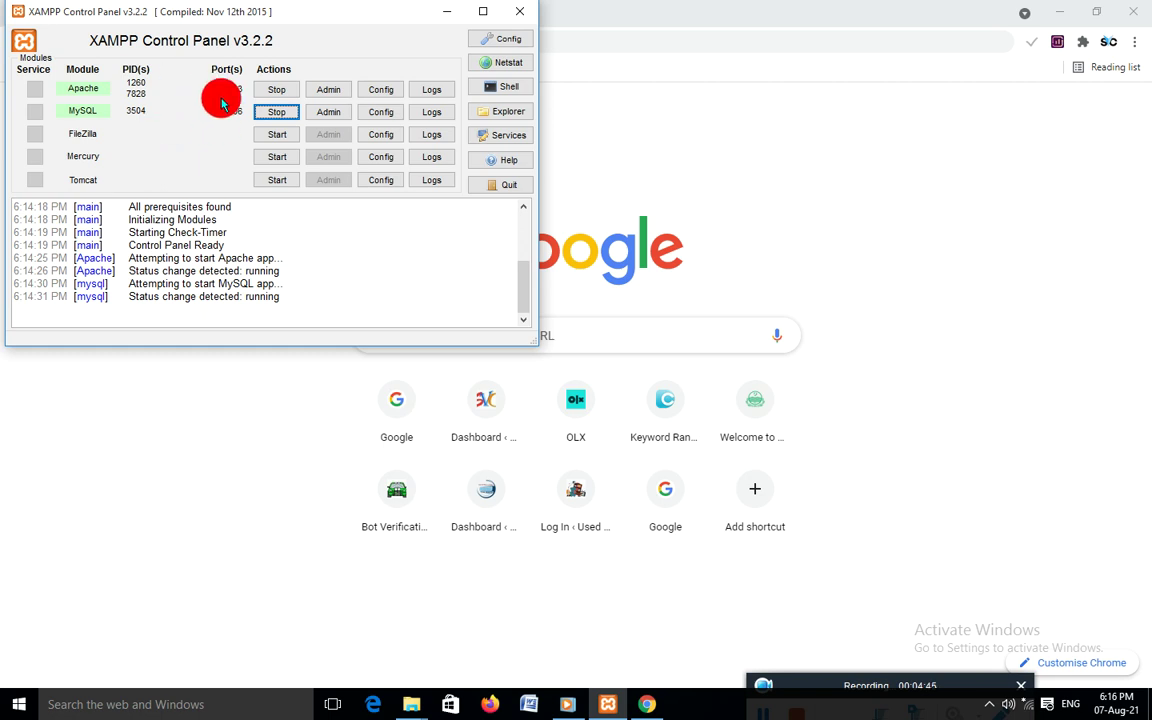
# Hide XAMPP Control Panel and load localhost/phpmyadmin/ in Chrome
pyautogui.click(446, 12)
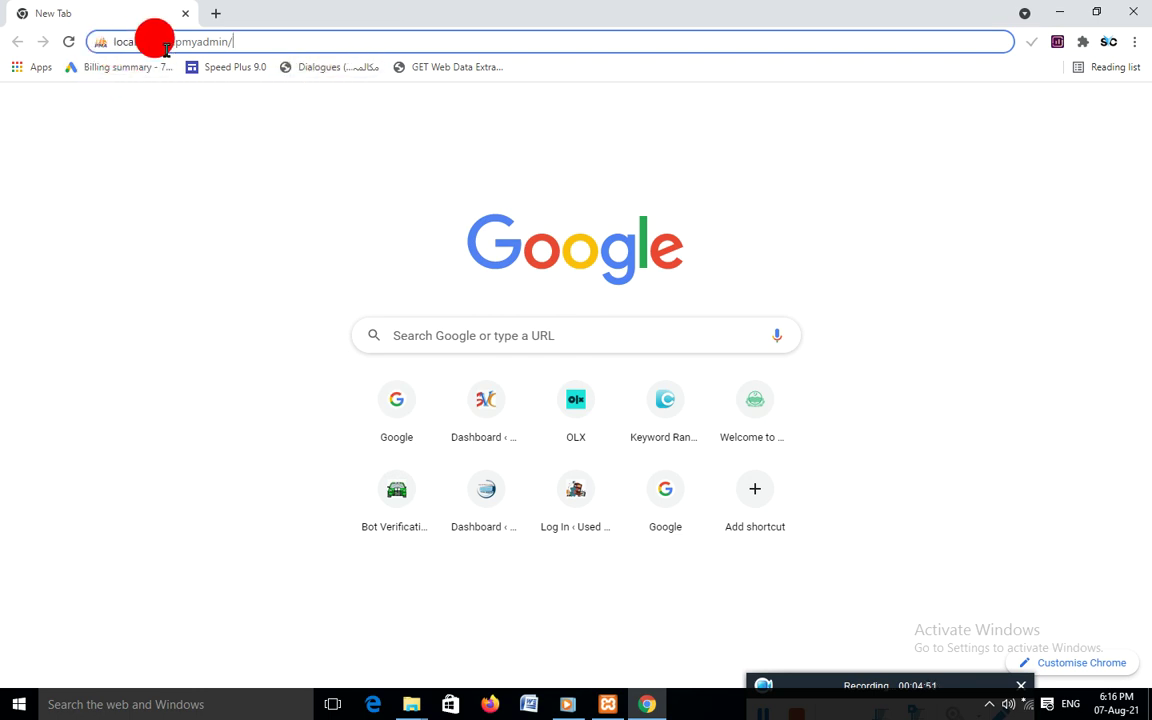
pyautogui.moveTo(250, 41); pyautogui.dragTo(85, 42)
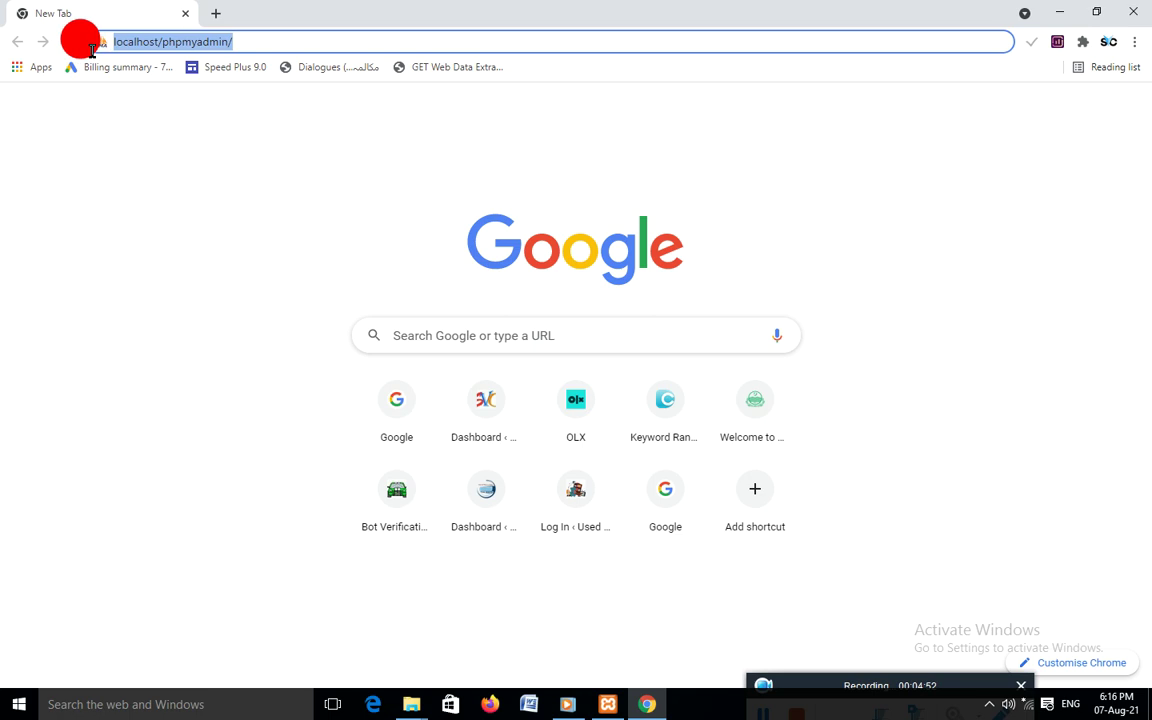
pyautogui.click(250, 41)
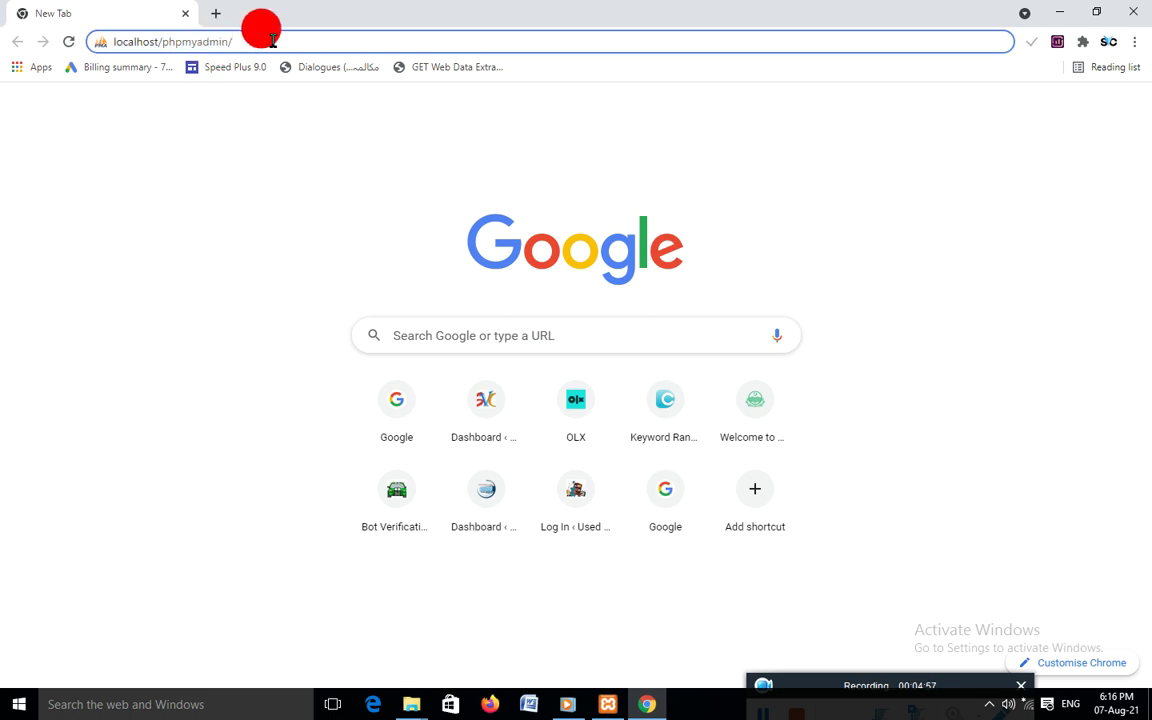
pyautogui.press('Return')
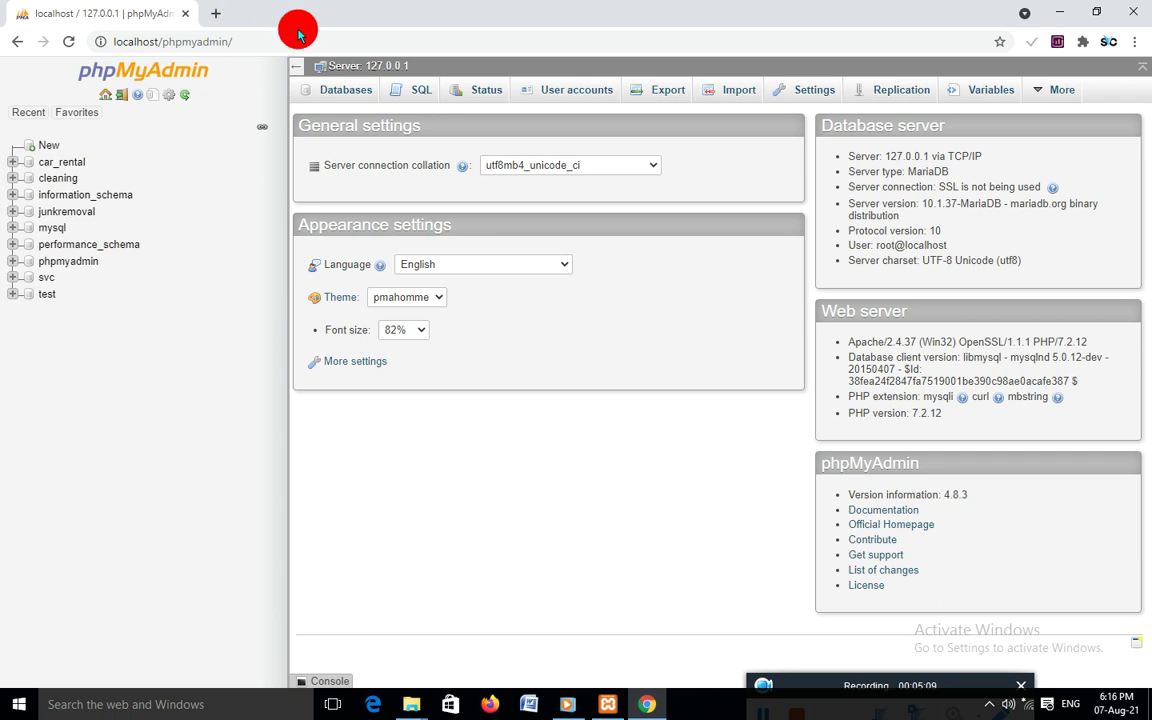
pyautogui.click(350, 97)
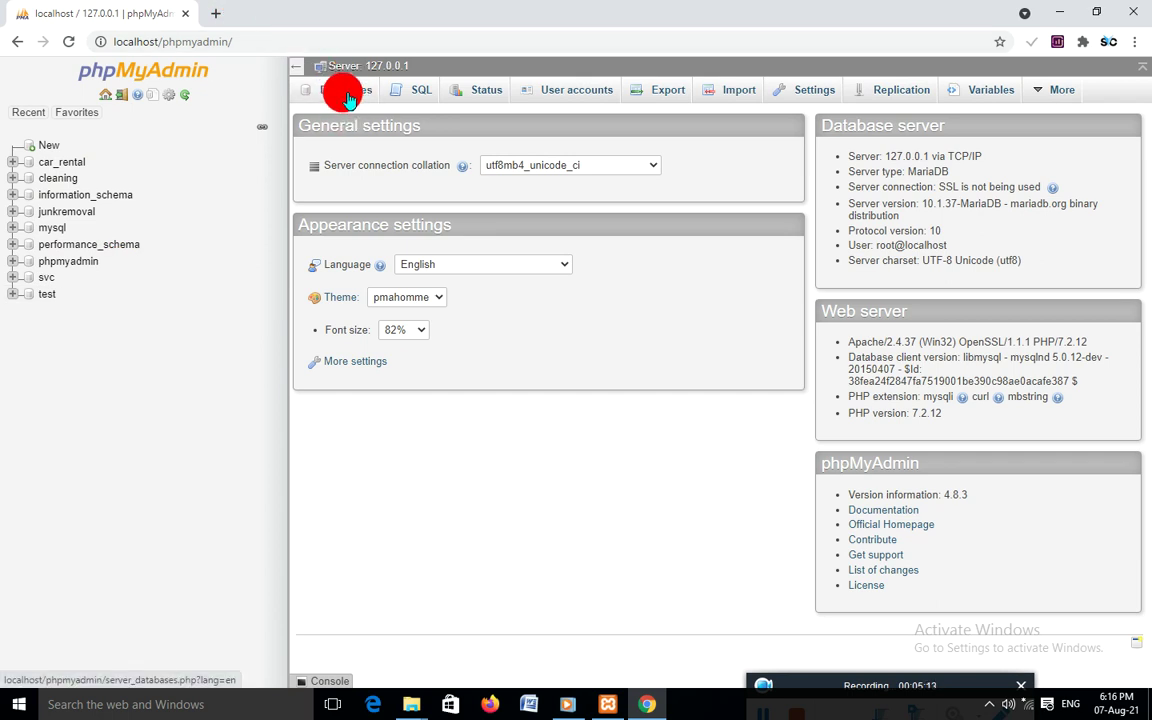
# Create a new database named pak from phpMyAdmin's Databases tab
pyautogui.click(348, 96)
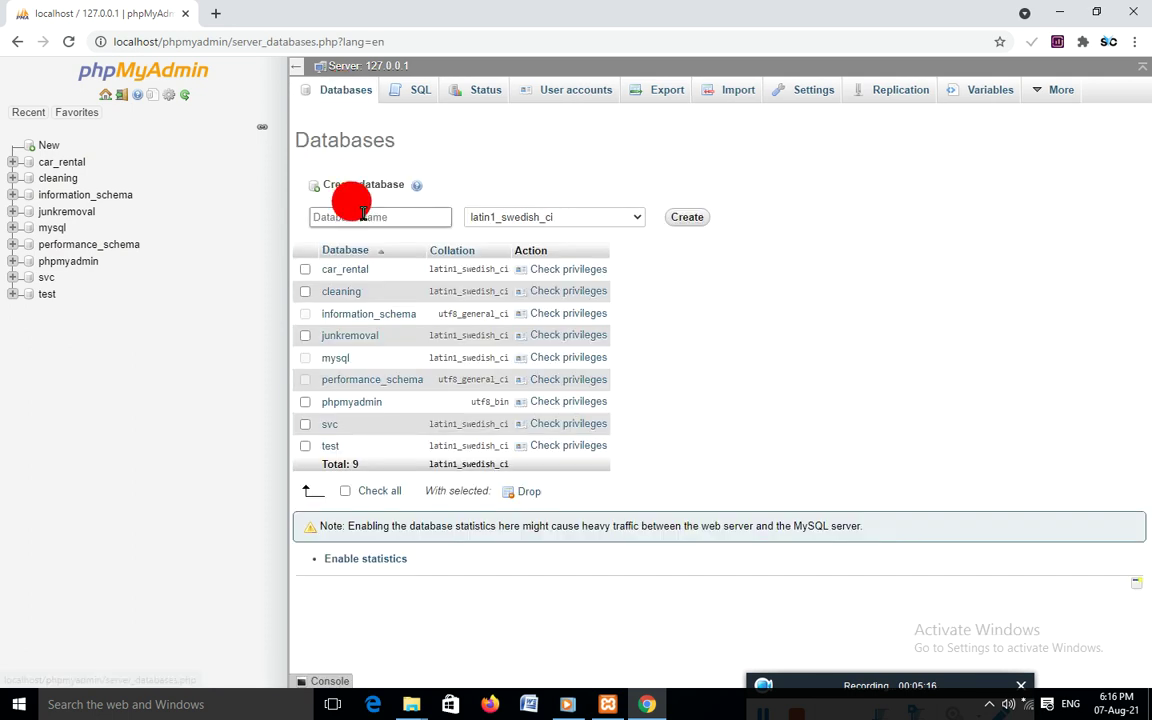
pyautogui.click(347, 214)
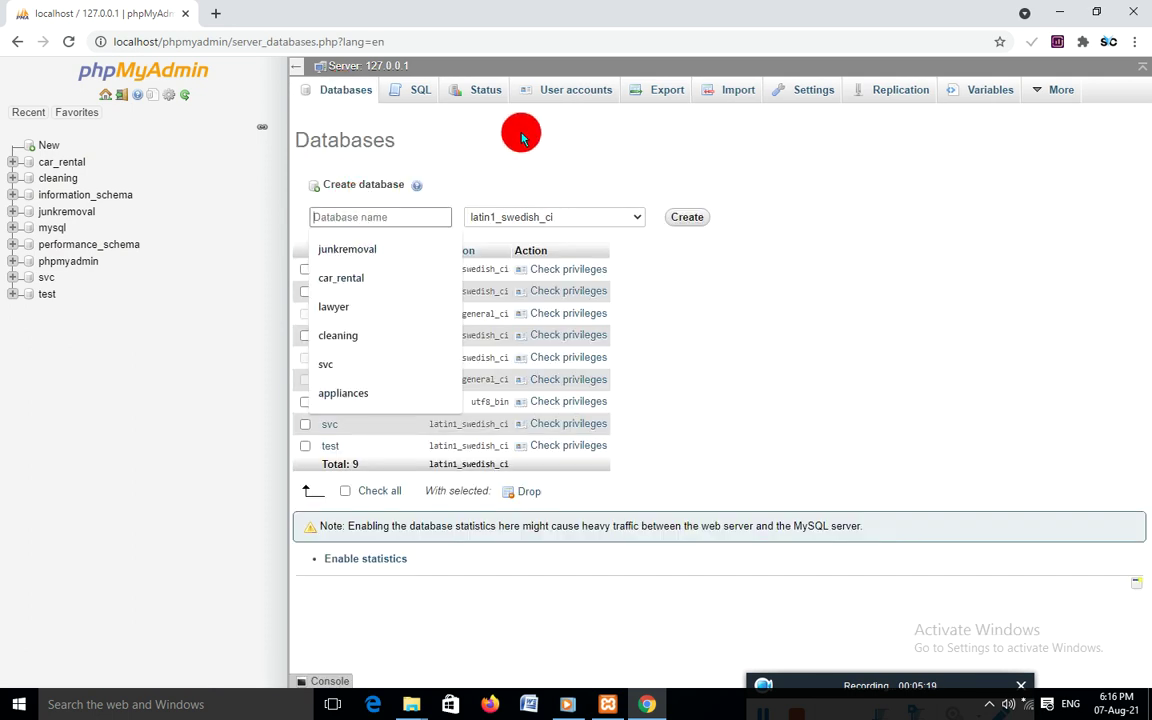
pyautogui.write('pak')
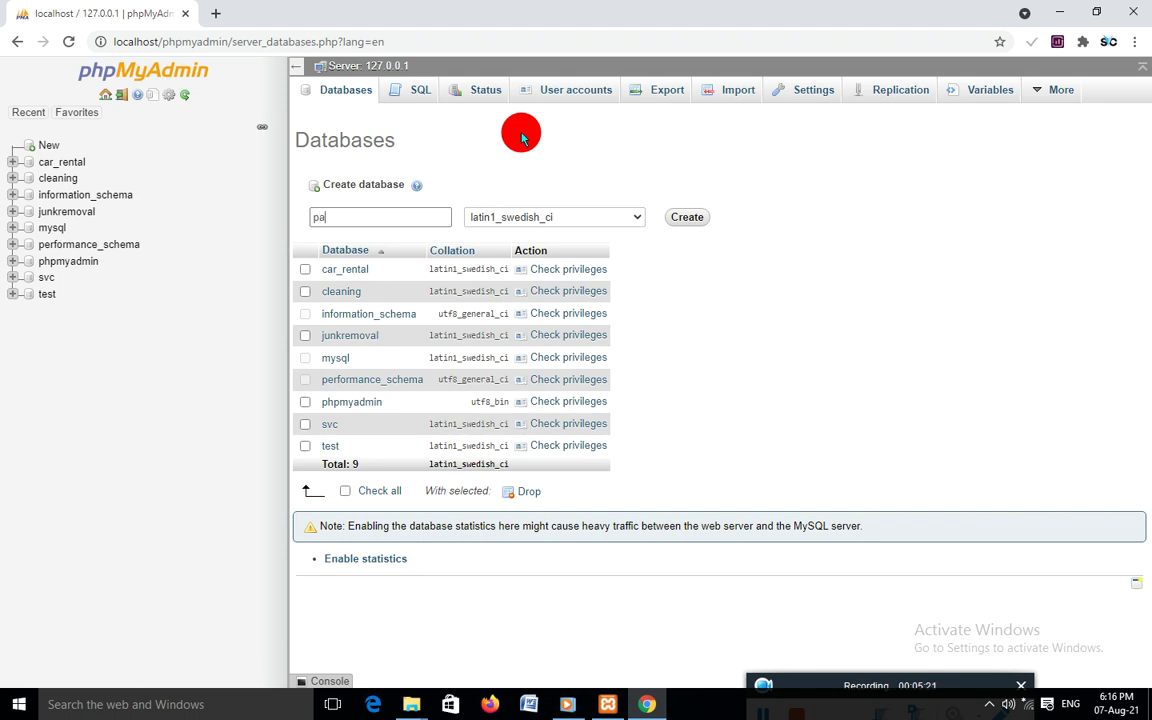
pyautogui.doubleClick(339, 222)
pyautogui.press('BackSpace')
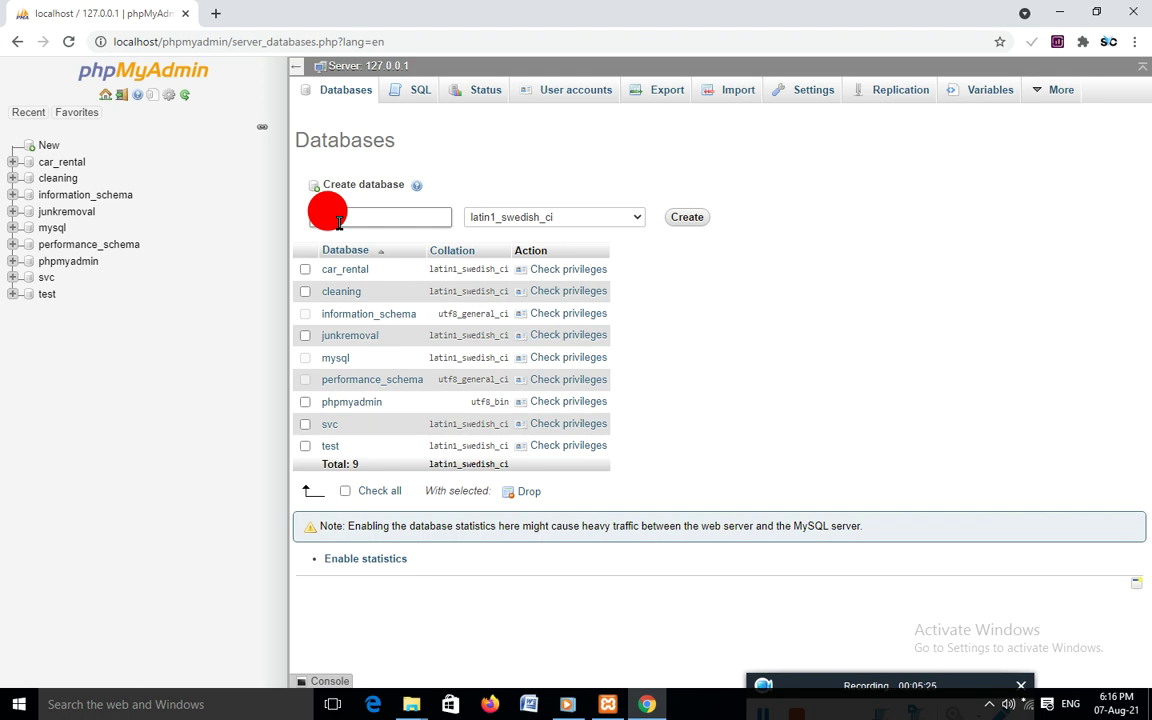
pyautogui.write('pak')
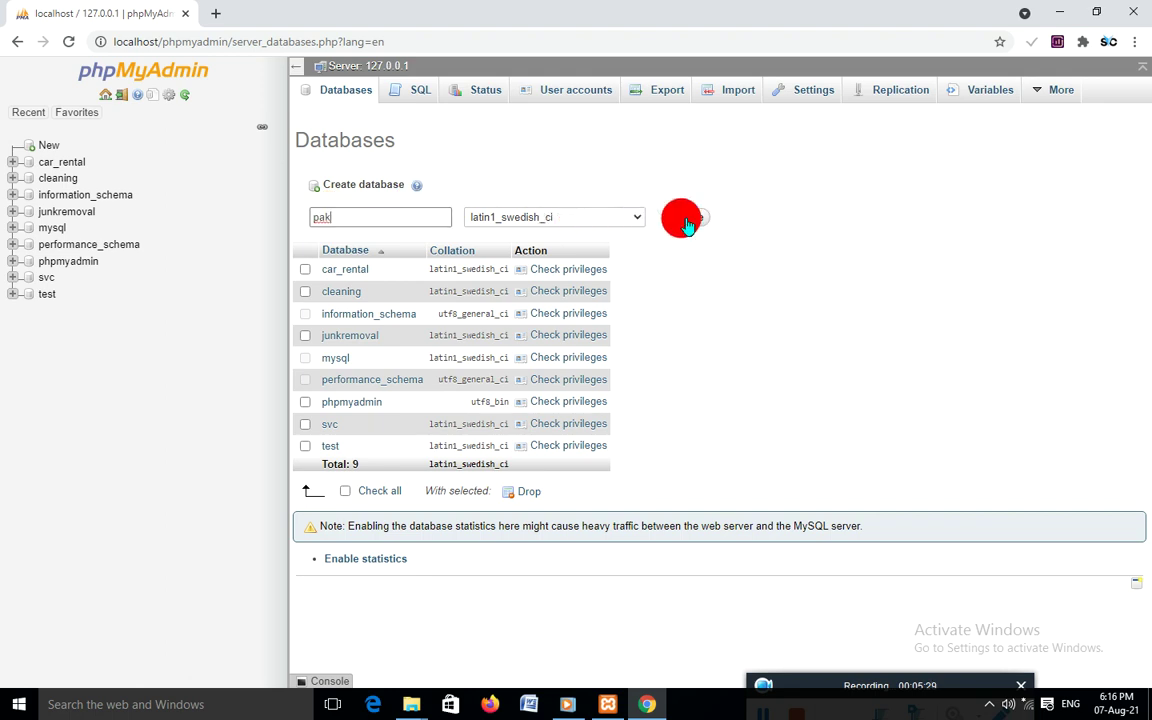
pyautogui.click(682, 218)
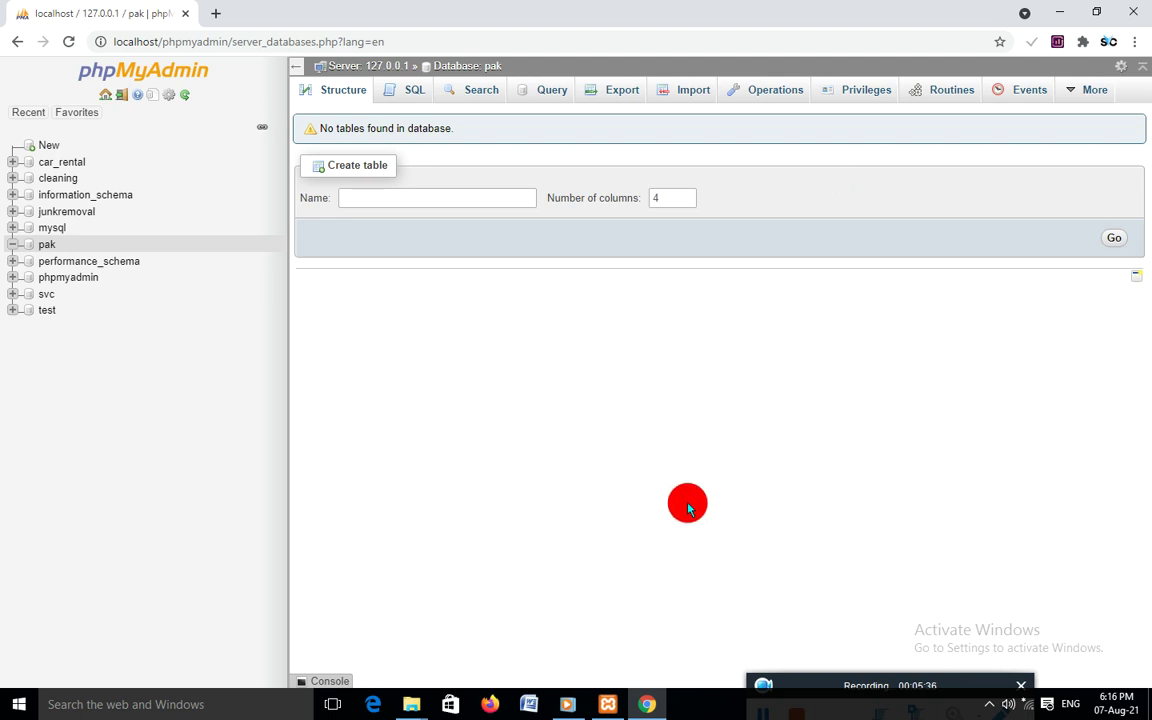
# Switch to the Visual redistributable folder window and copy the wordpress folder
pyautogui.moveTo(417, 712)
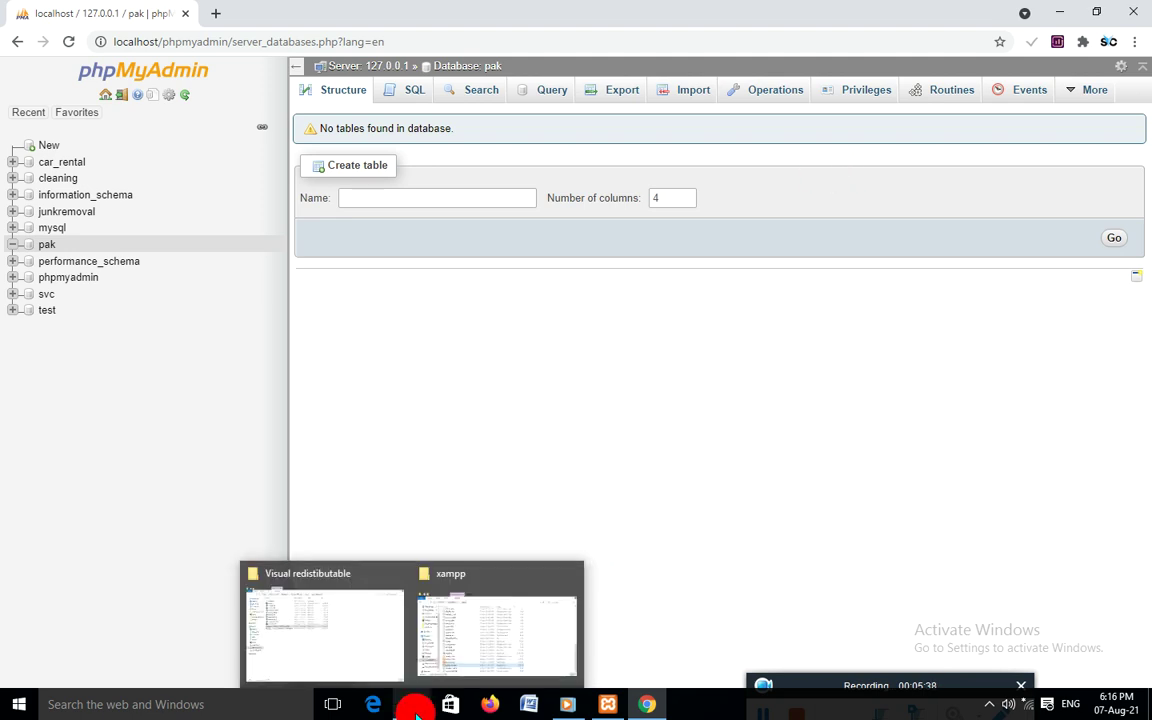
pyautogui.click(375, 628)
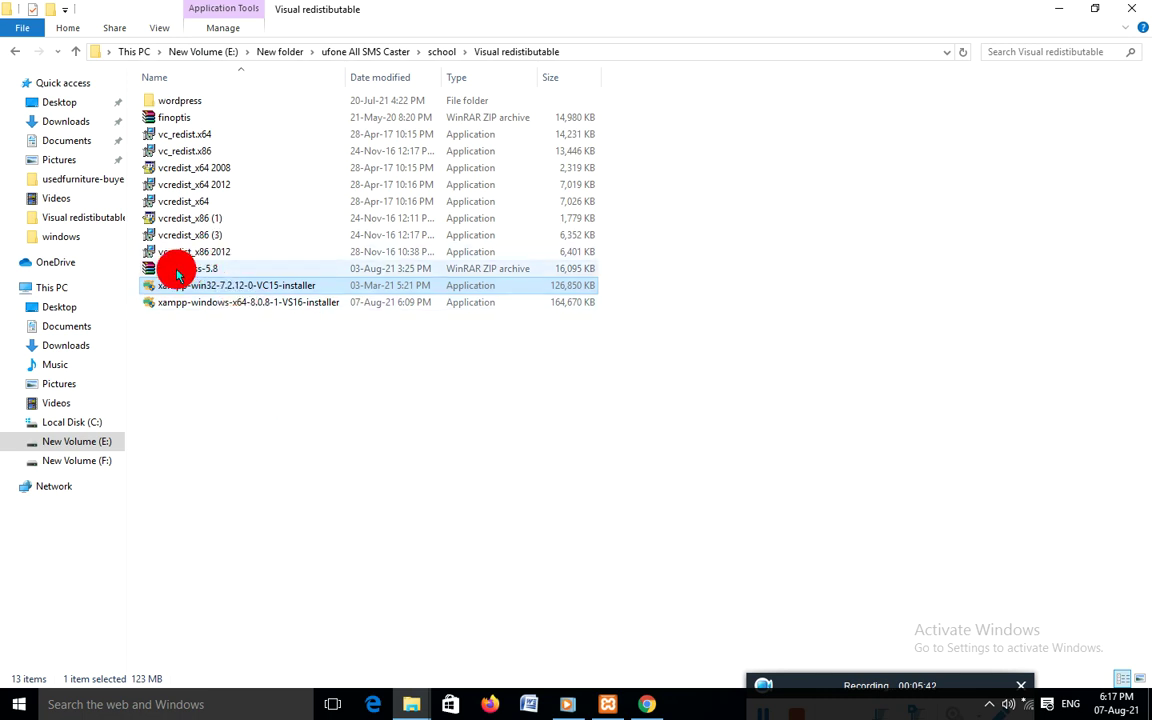
pyautogui.click(190, 101)
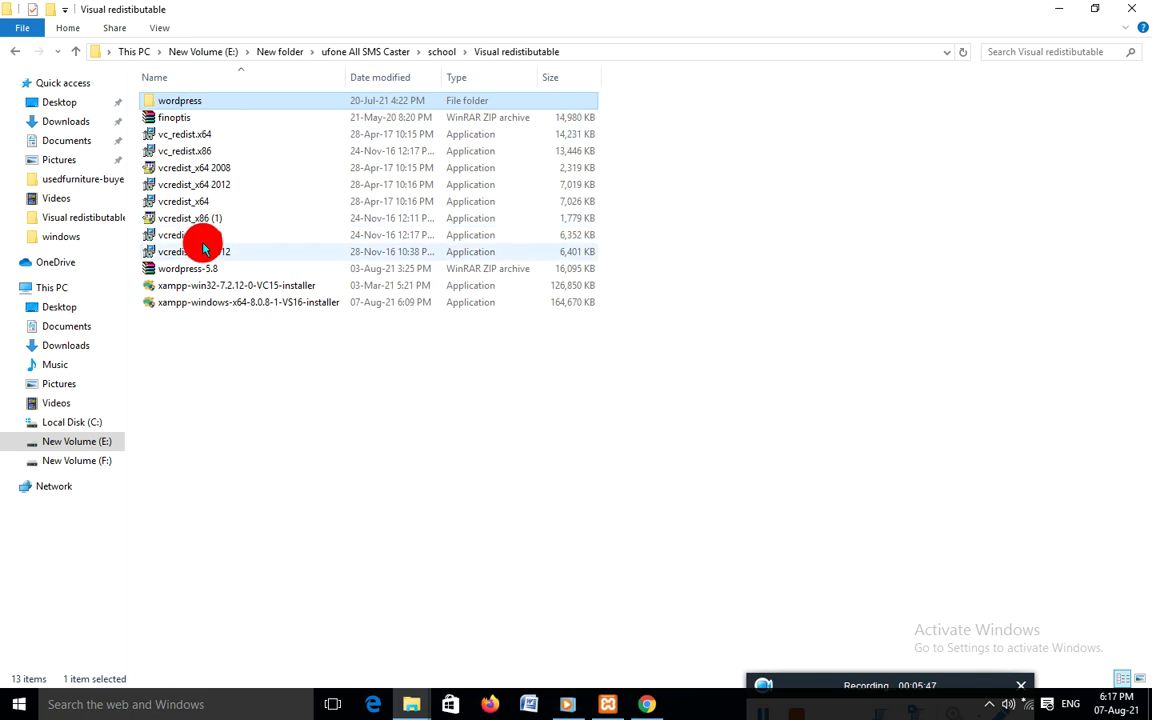
pyautogui.click(170, 272)
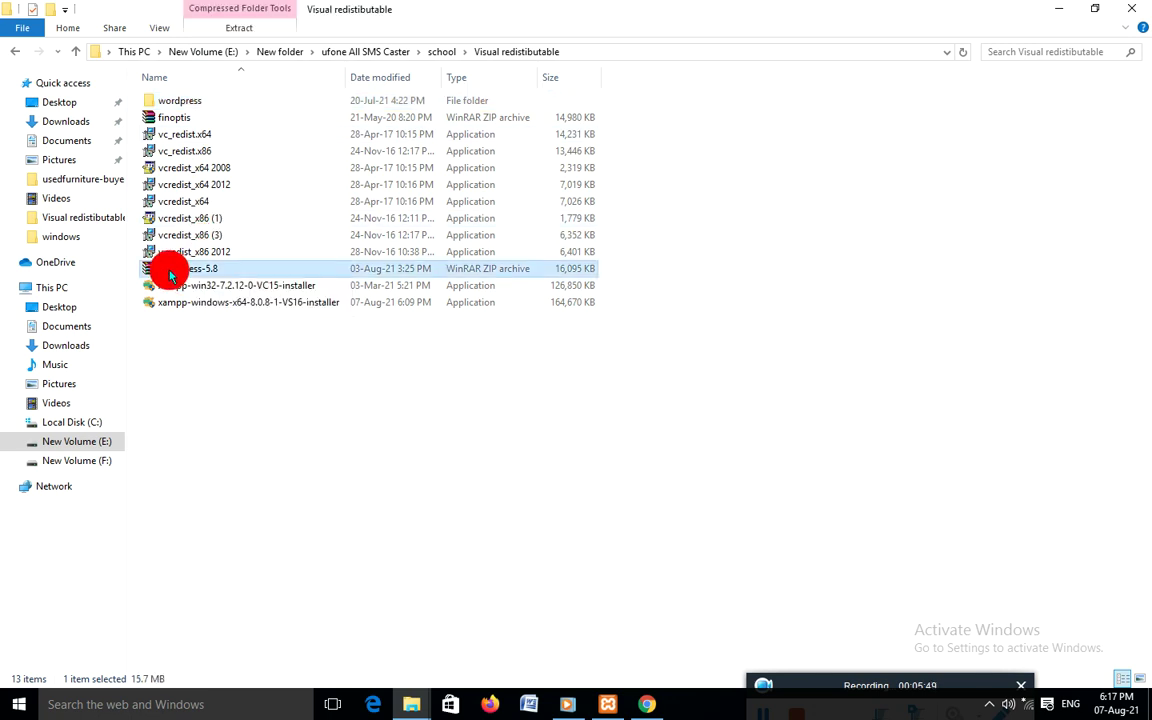
pyautogui.rightClick(170, 272)
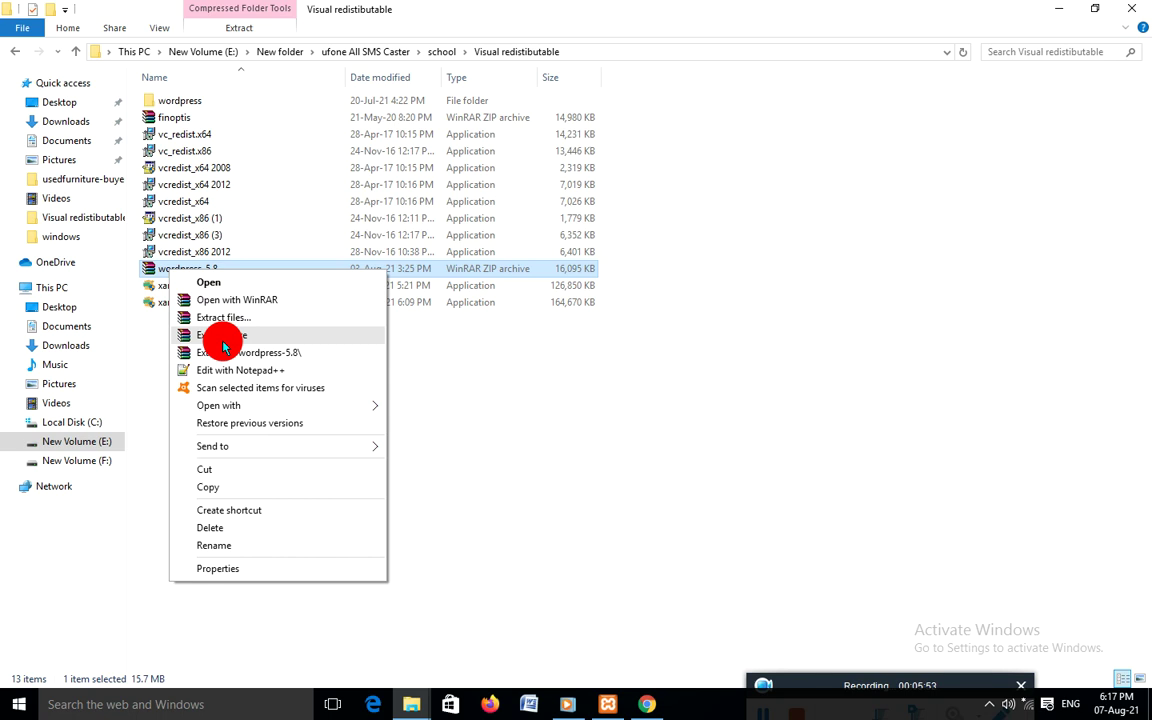
pyautogui.click(172, 103)
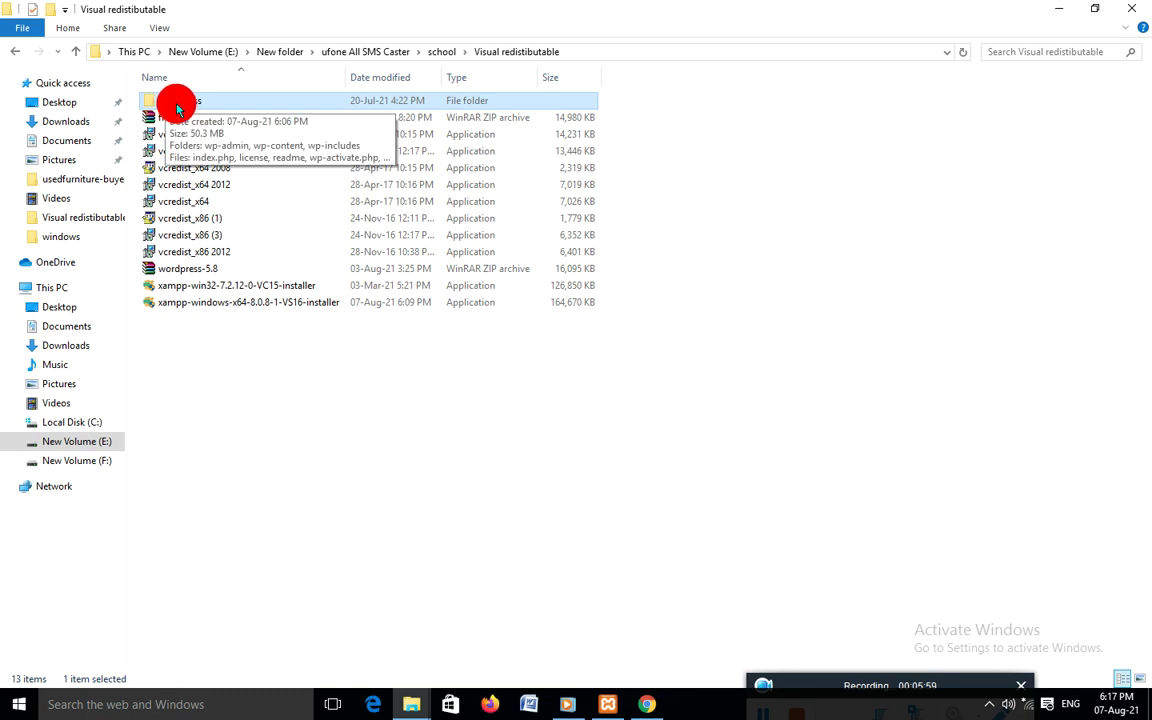
pyautogui.rightClick(166, 103)
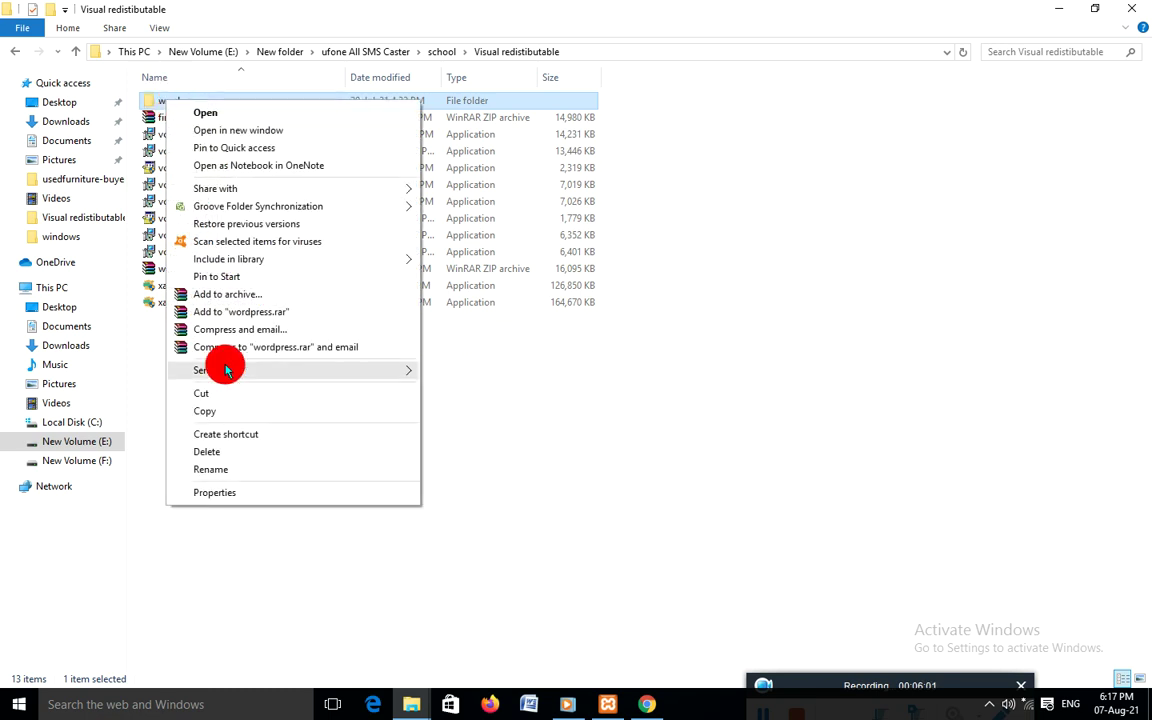
pyautogui.click(226, 410)
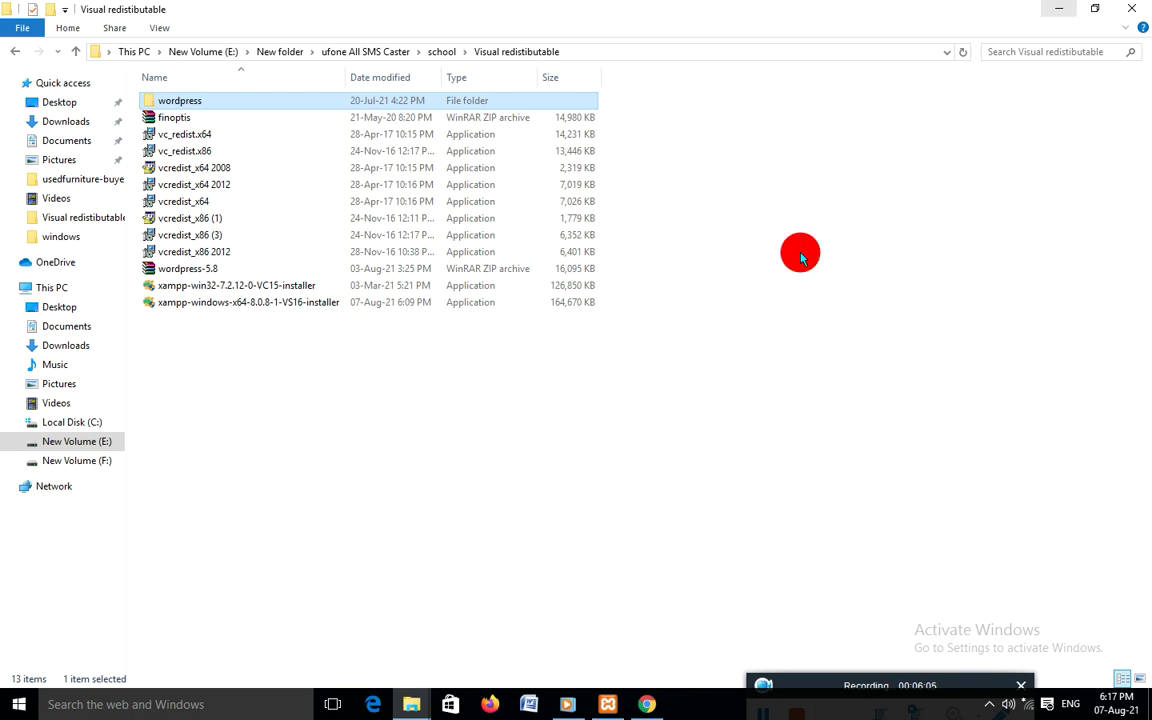
# Navigate the File Explorer window to the C:\xampp folder
pyautogui.moveTo(411, 698)
pyautogui.click(481, 620)
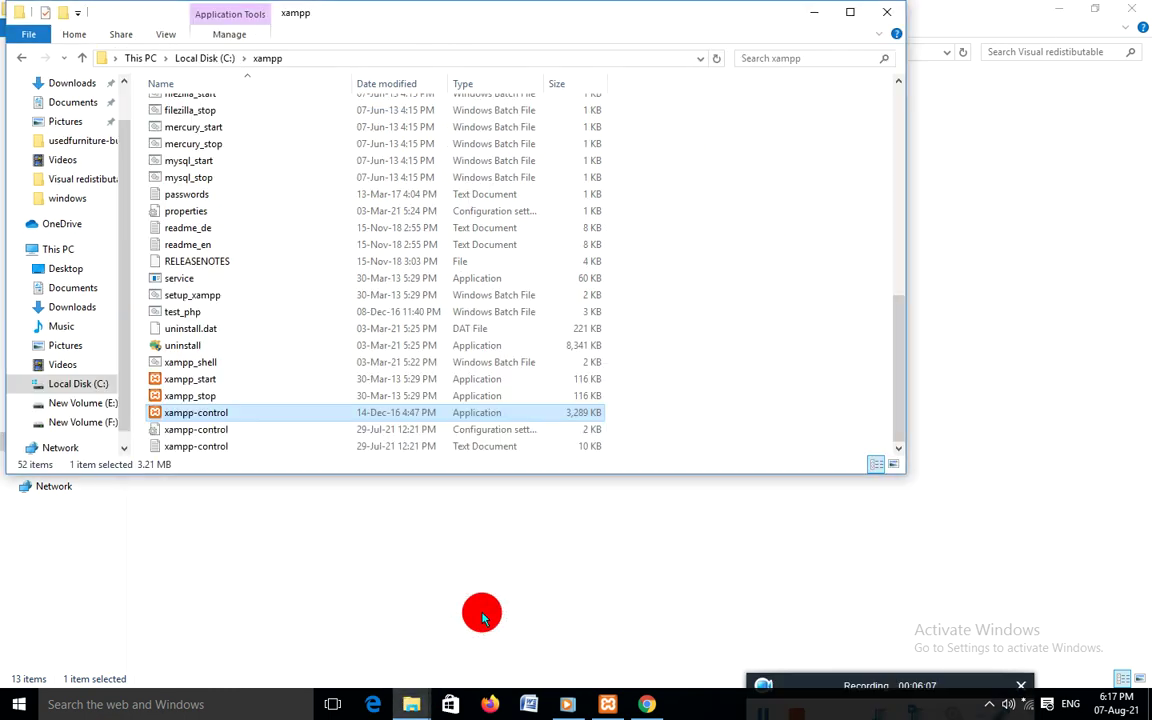
pyautogui.scroll(7, 240, 175)
pyautogui.scroll(2, 275, 168)
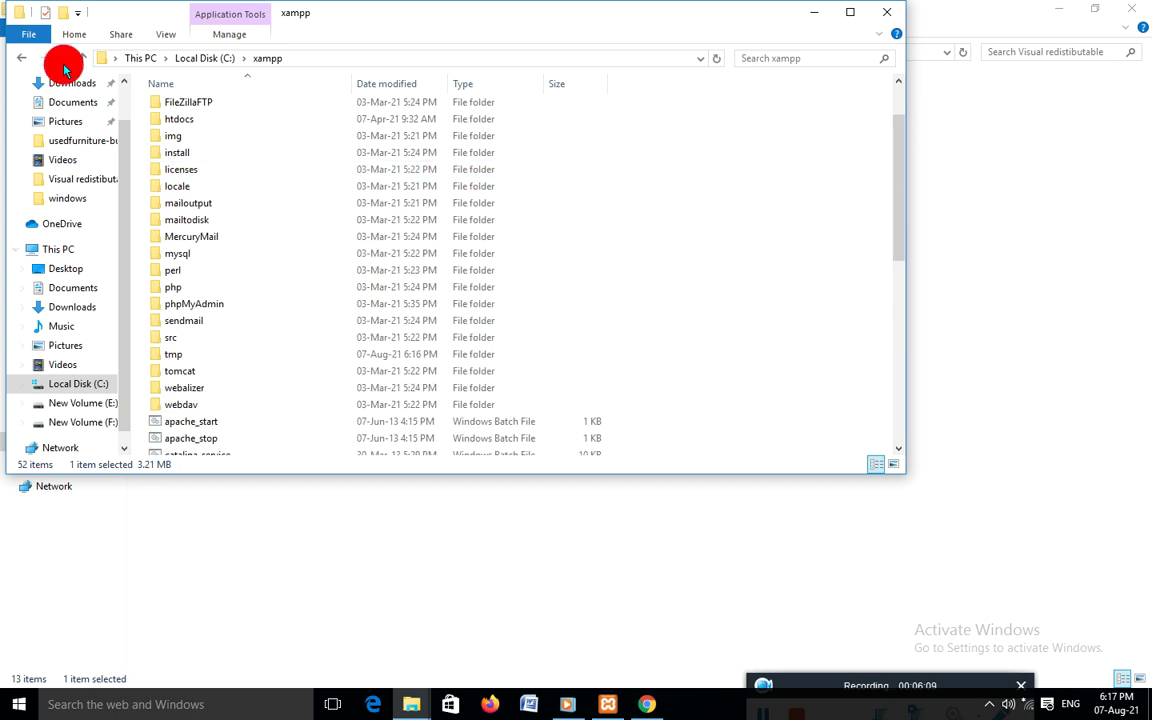
pyautogui.click(22, 57)
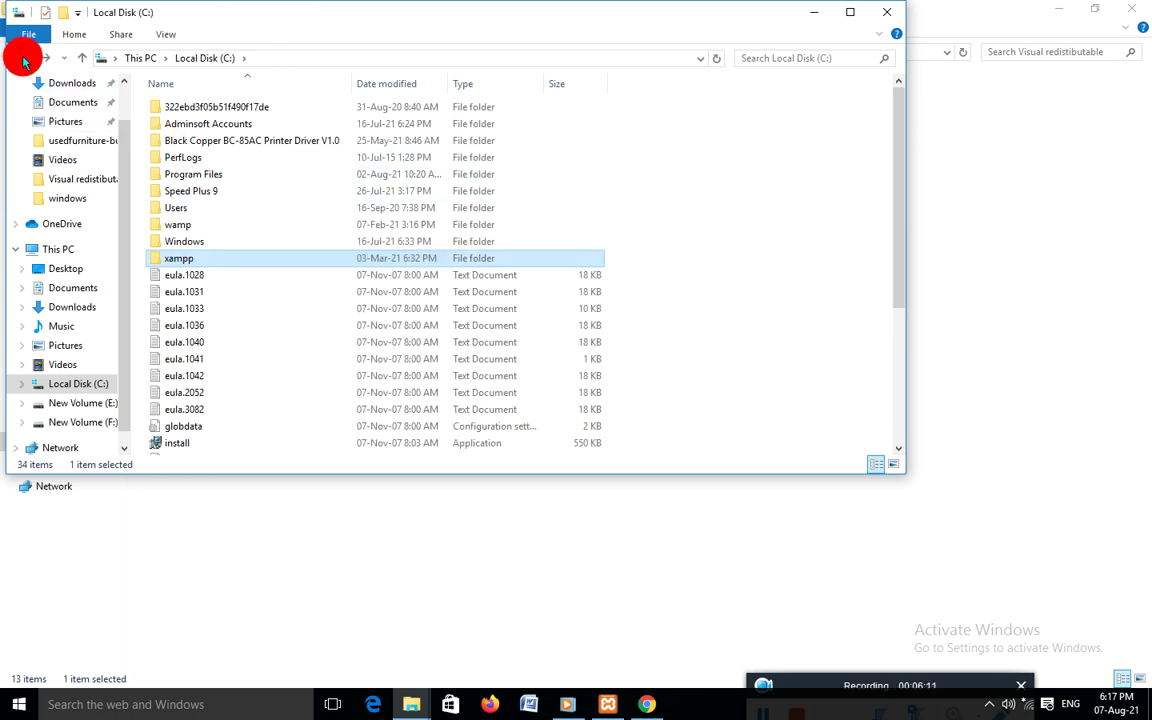
pyautogui.click(22, 57)
pyautogui.doubleClick(257, 232)
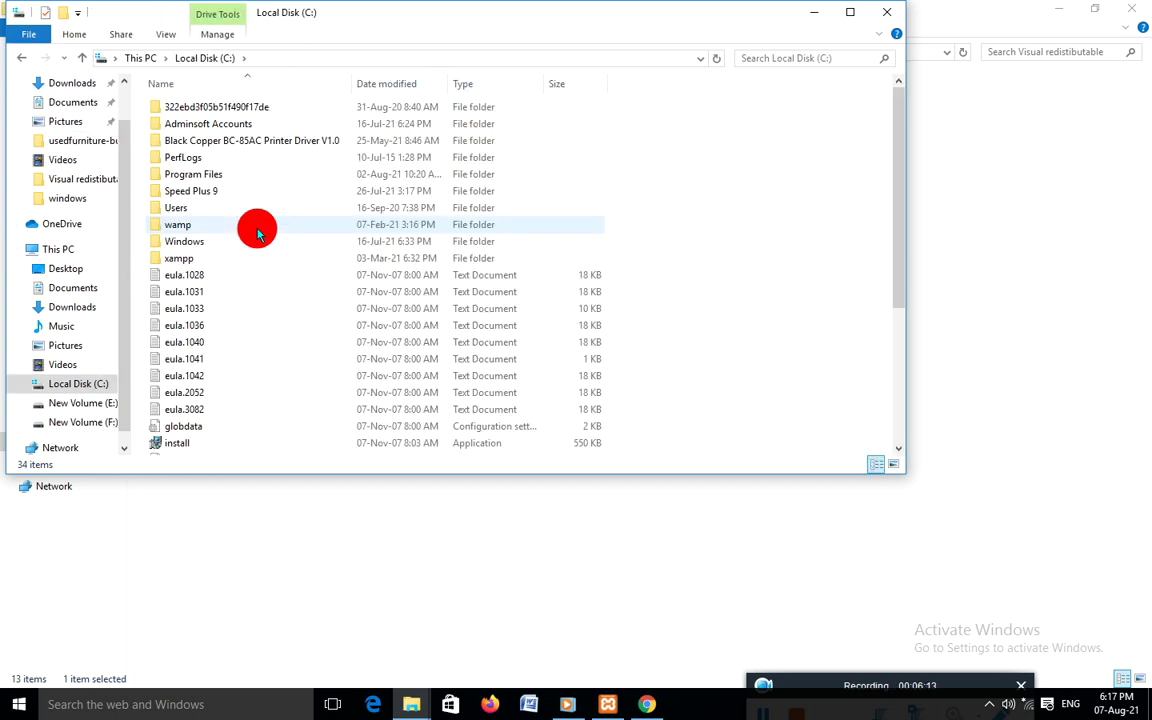
pyautogui.doubleClick(189, 261)
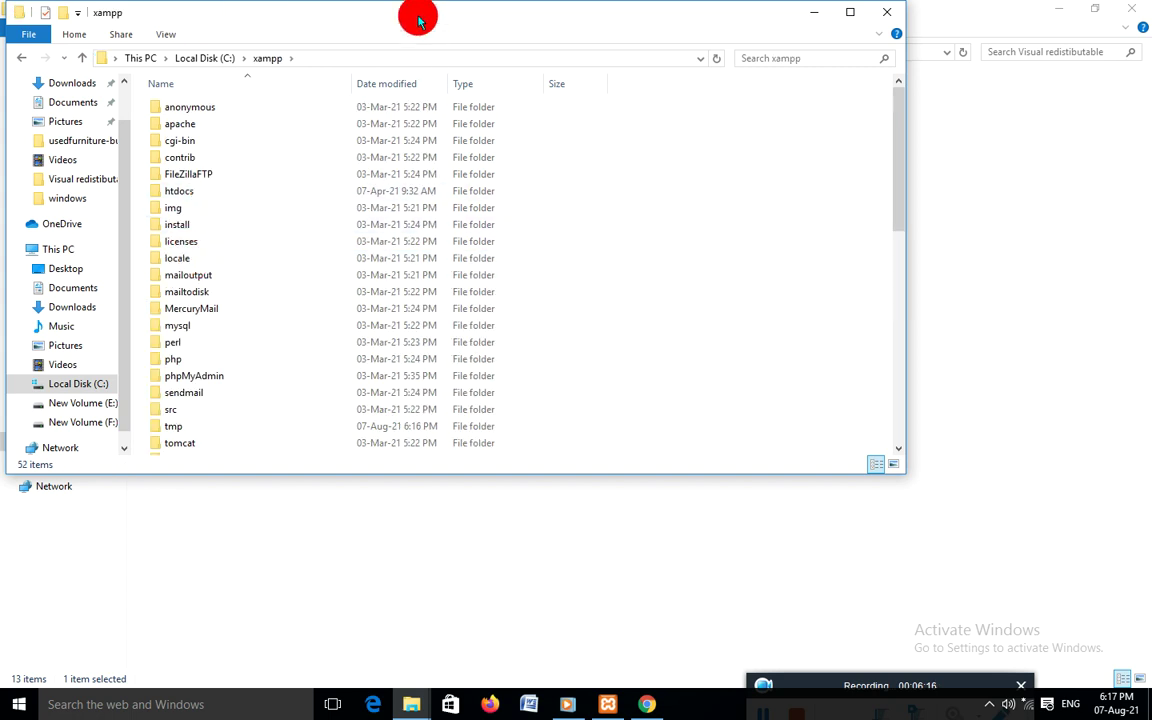
pyautogui.moveTo(417, 18); pyautogui.dragTo(507, 27)
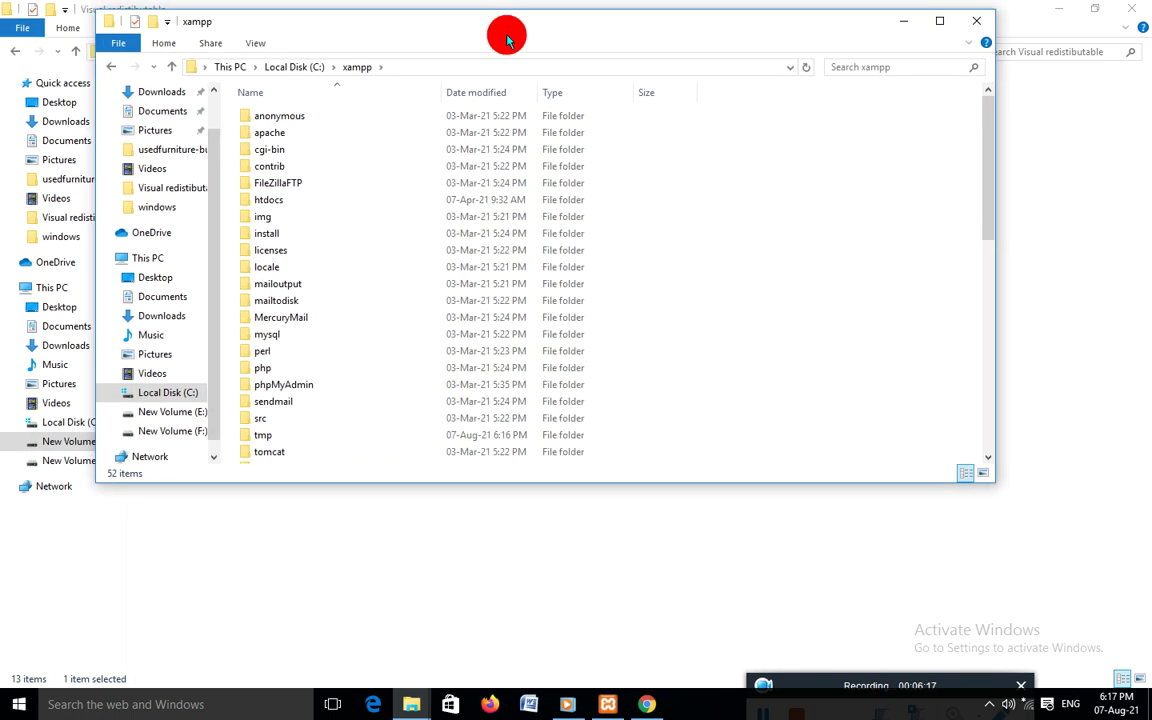
# Open htdocs and paste the copied wordpress folder into it
pyautogui.doubleClick(277, 204)
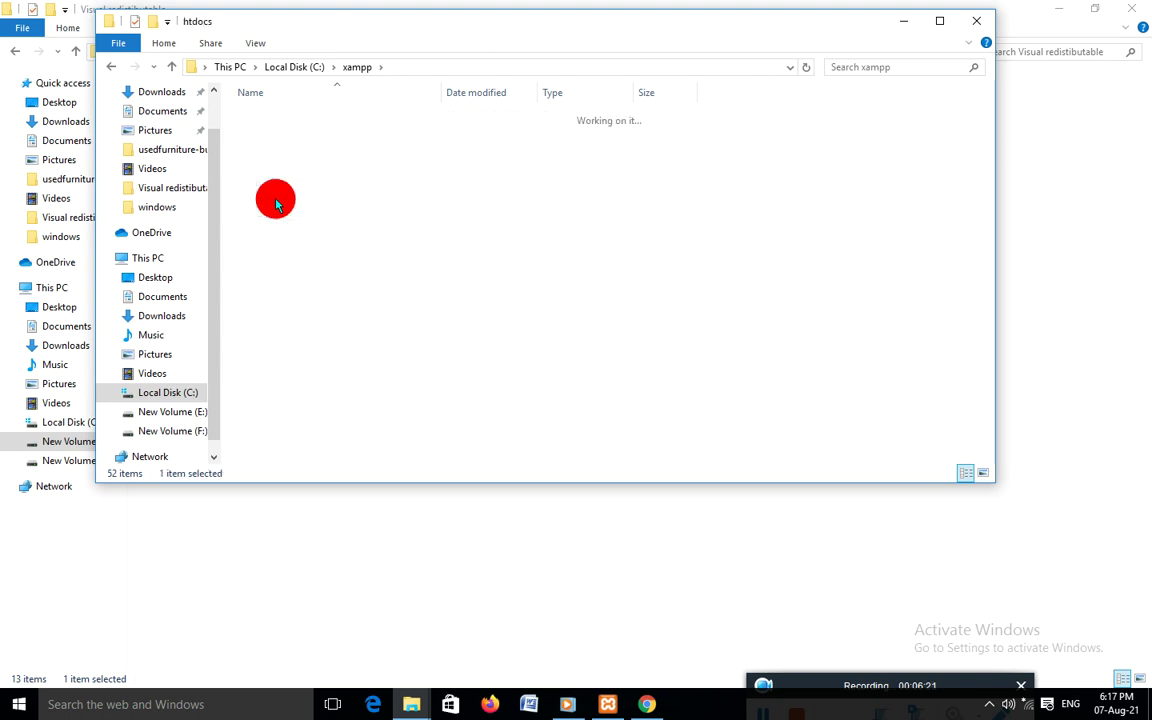
pyautogui.rightClick(332, 437)
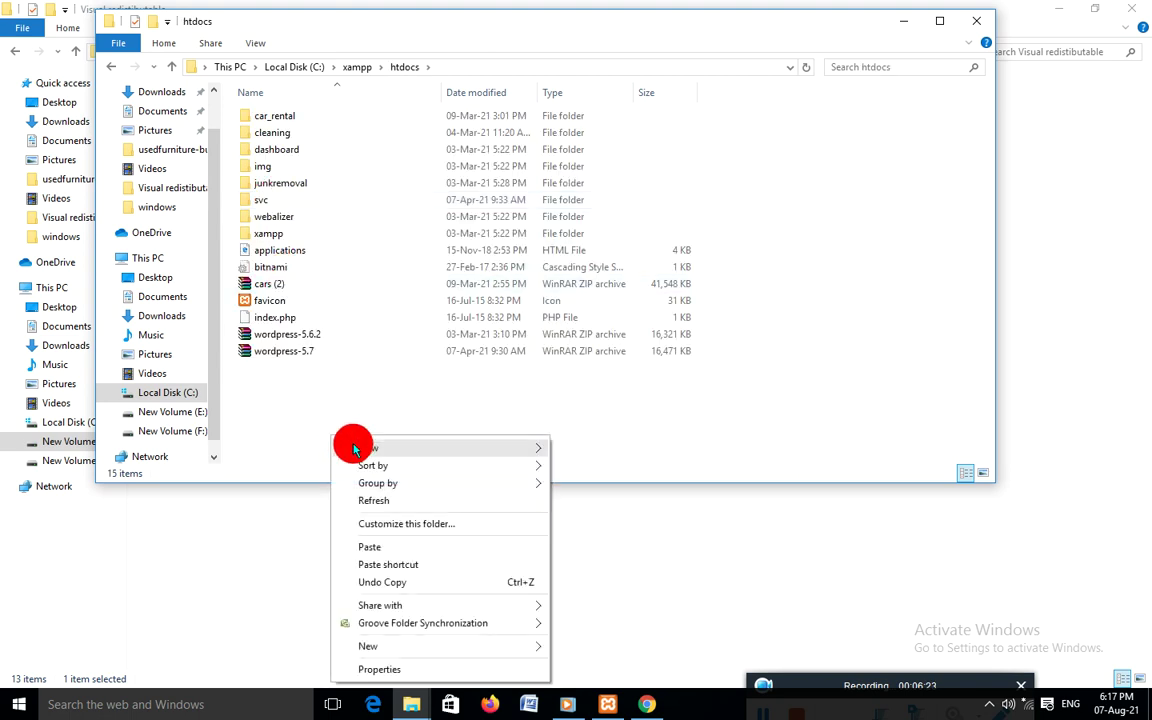
pyautogui.click(385, 546)
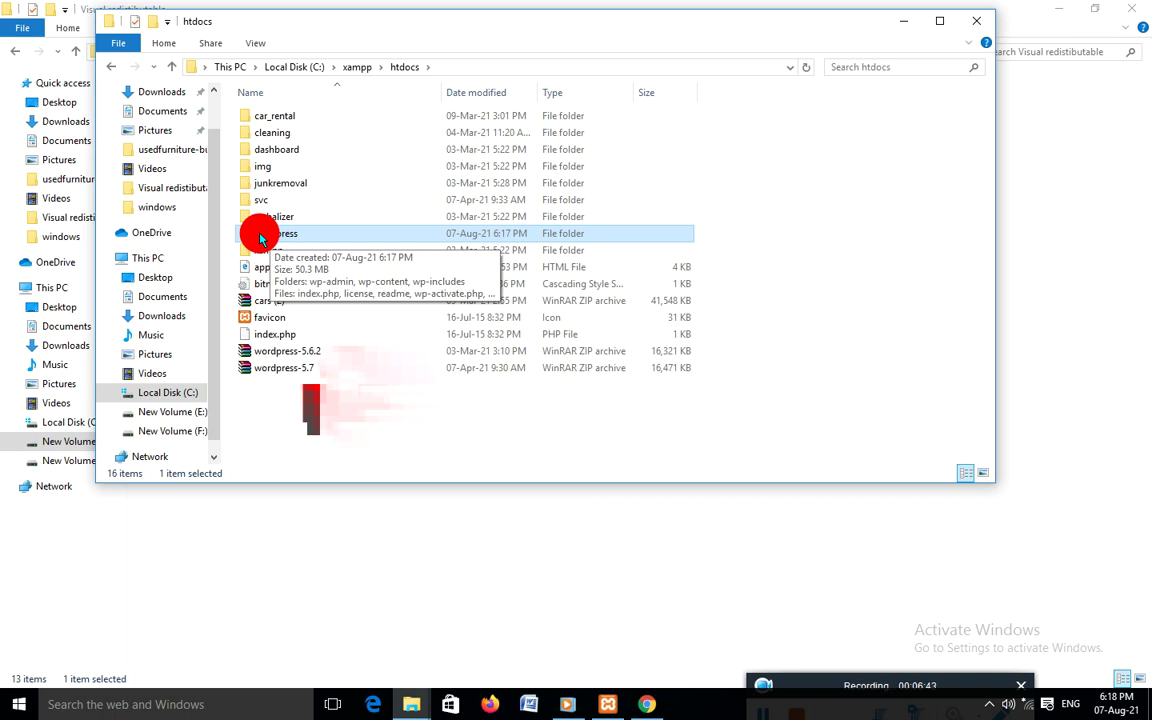
# Rename the pasted wordpress folder in htdocs to pak
pyautogui.rightClick(260, 237)
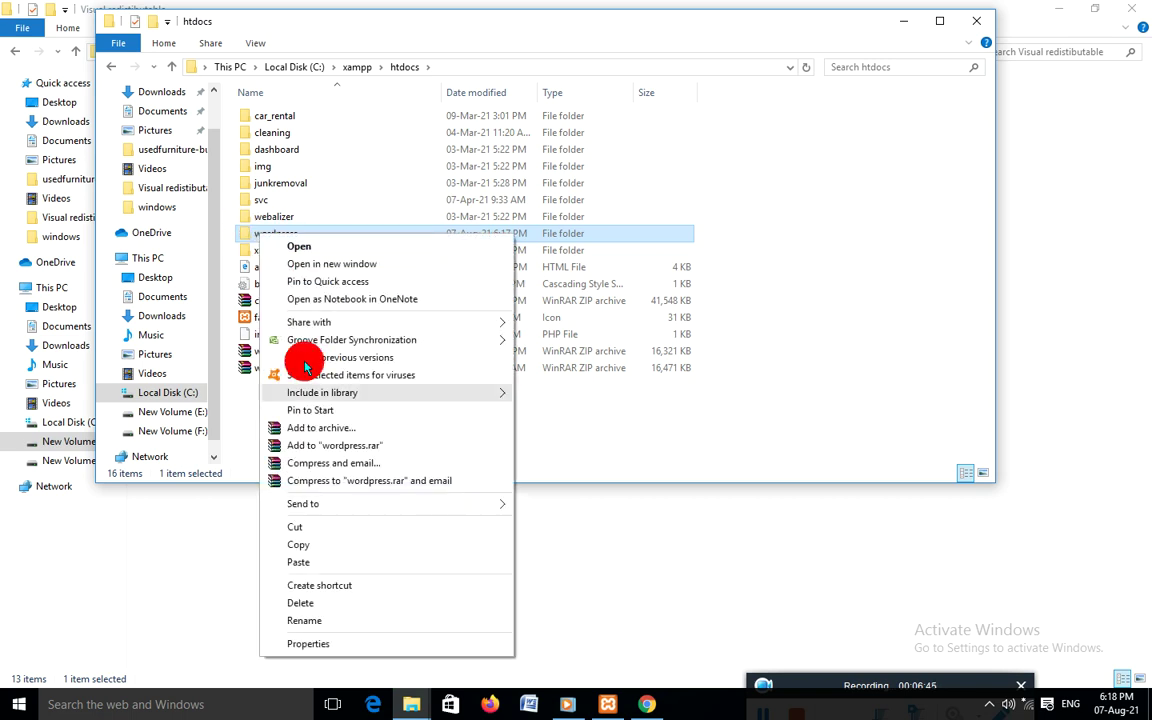
pyautogui.click(300, 621)
pyautogui.press('BackSpace')
pyautogui.write('pak')
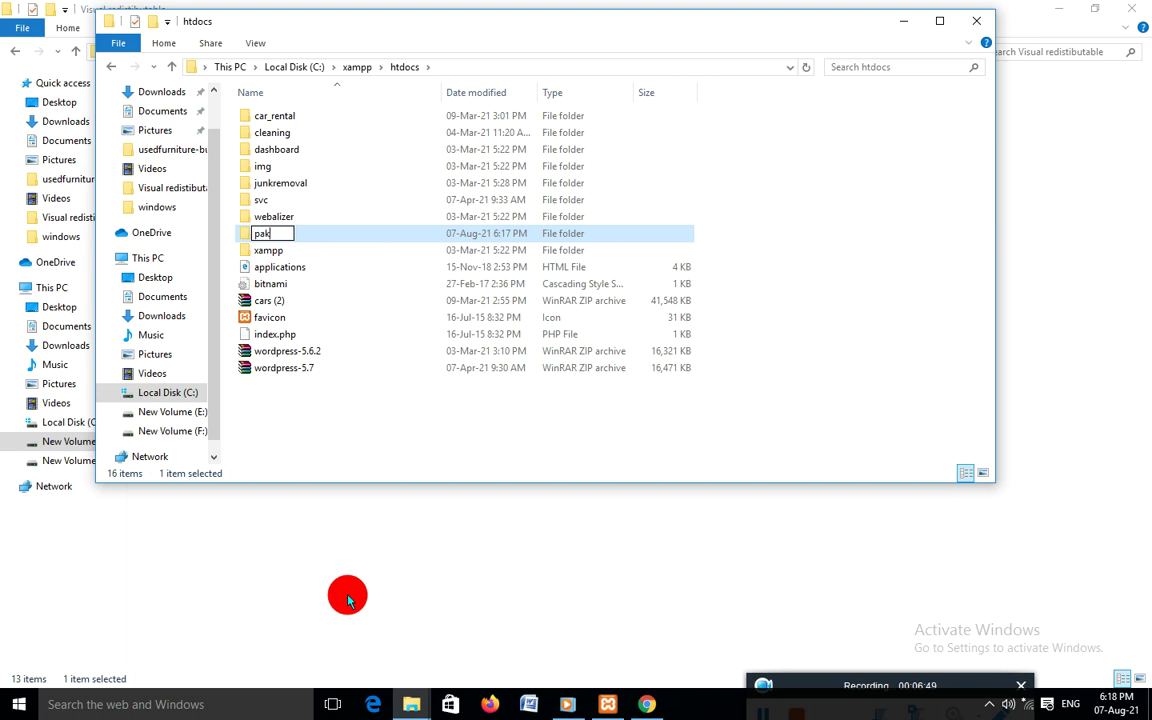
pyautogui.press('Return')
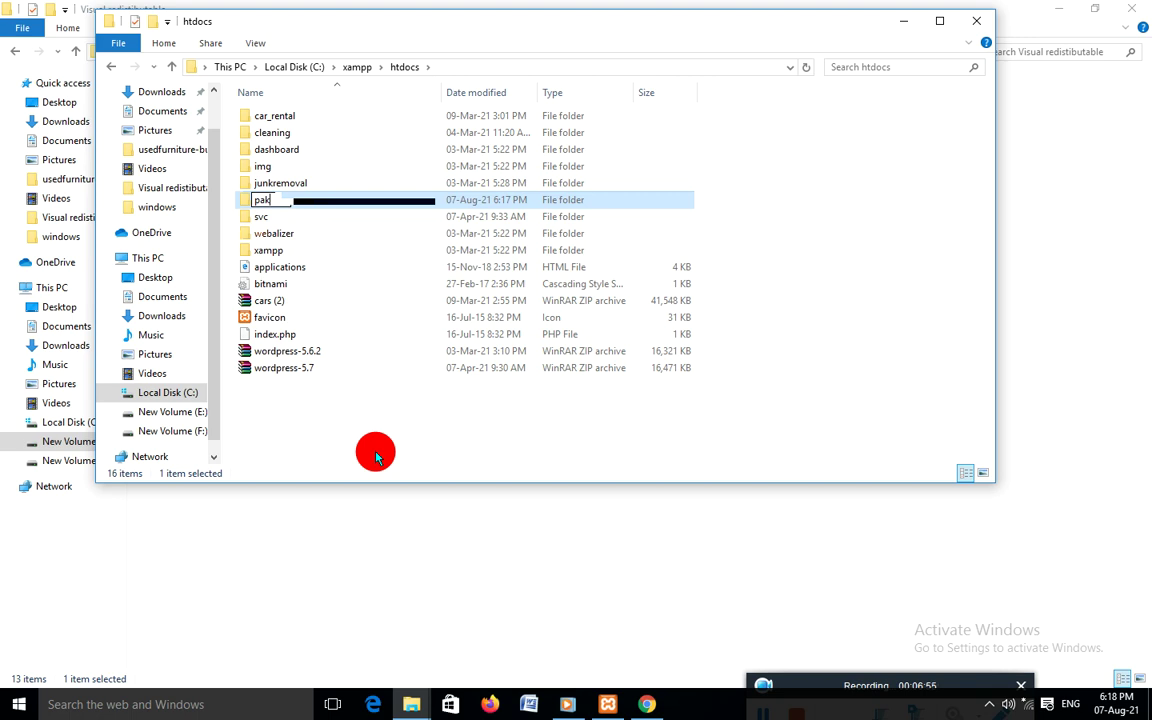
pyautogui.press('Return')
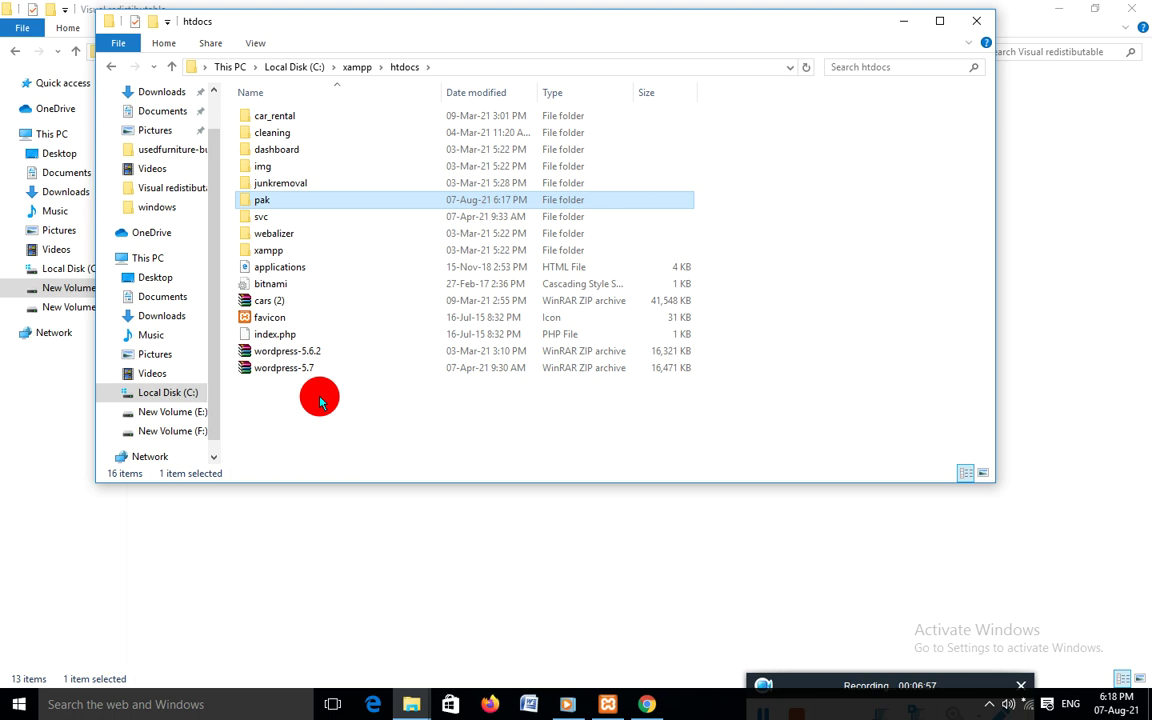
pyautogui.moveTo(265, 198)
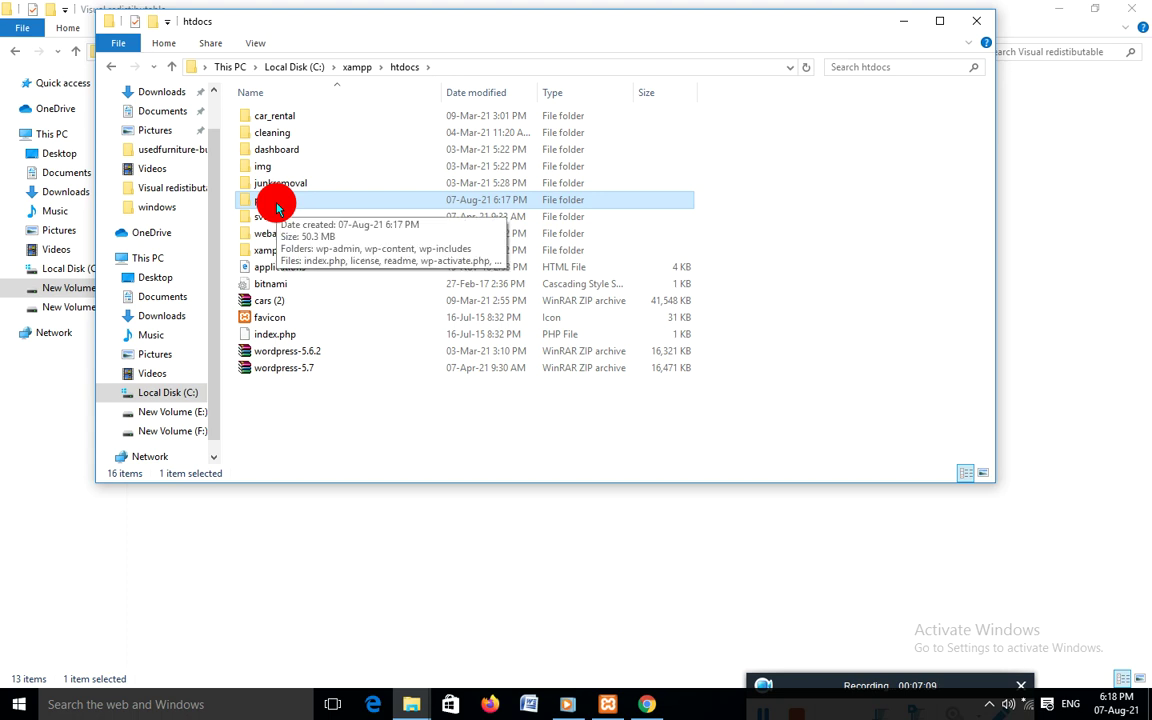
# Load localhost/pak/ in a new Chrome tab to reach the WordPress setup page
pyautogui.click(648, 703)
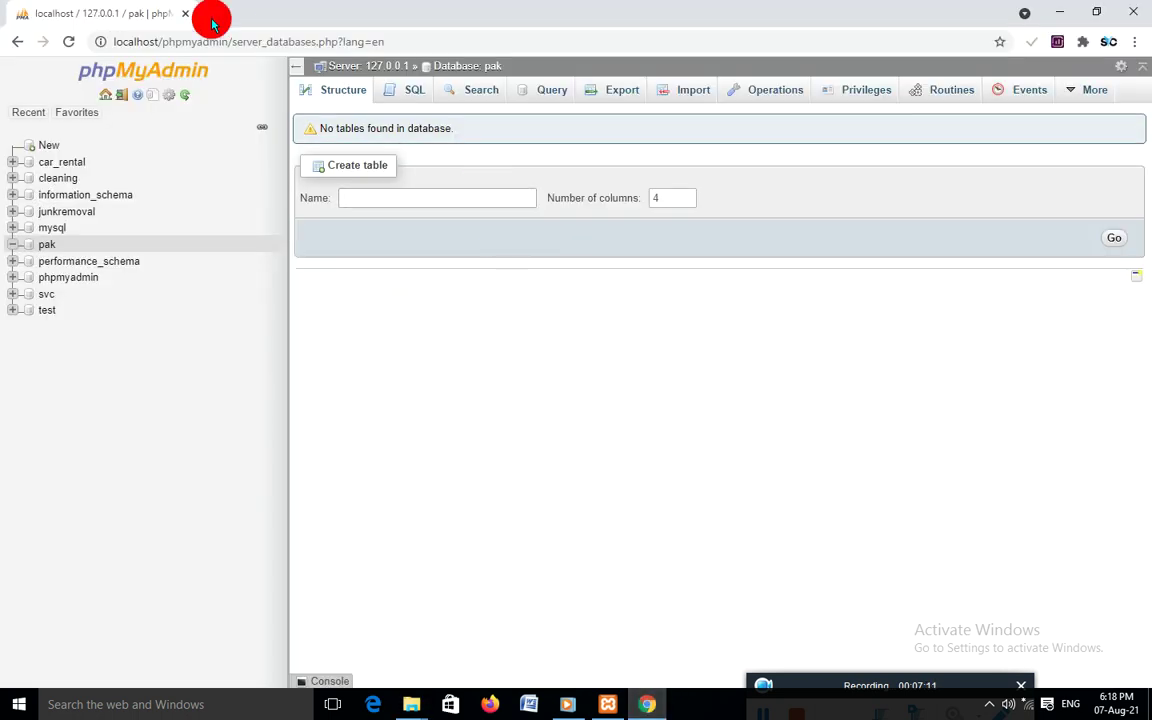
pyautogui.click(213, 15)
pyautogui.write('lo')
pyautogui.press('Right')
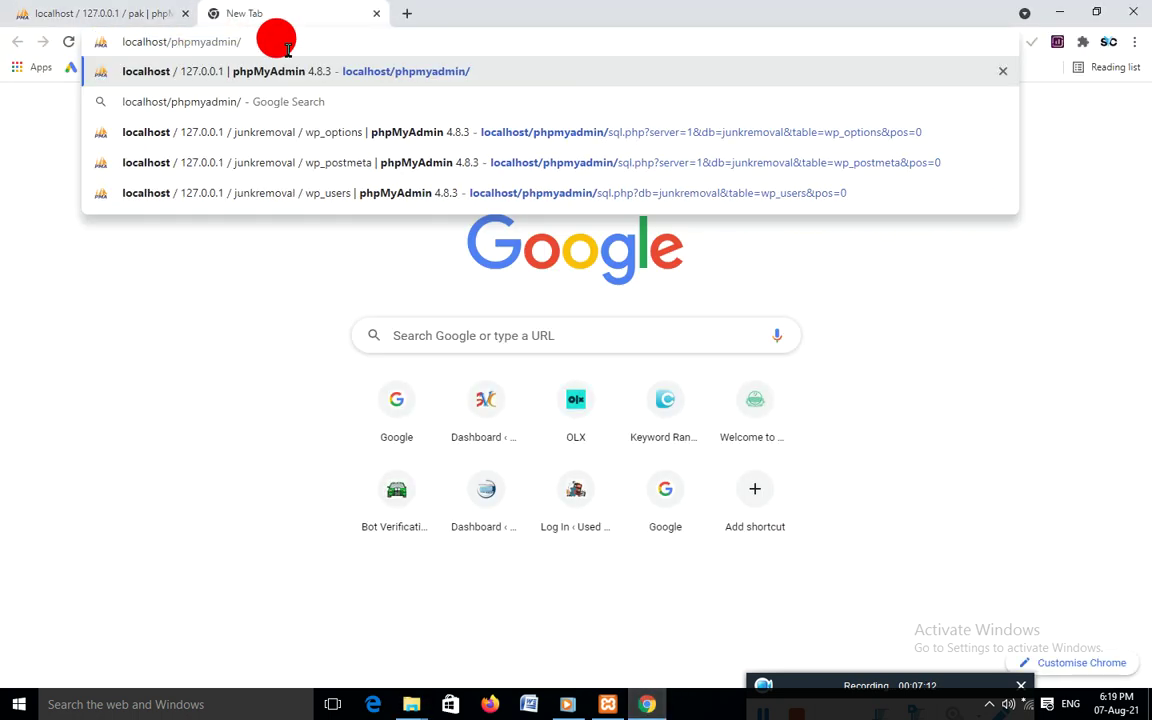
pyautogui.press('BackSpace')
pyautogui.press('BackSpace')
pyautogui.press('BackSpace')
pyautogui.press('BackSpace')
pyautogui.press('BackSpace')
pyautogui.press('BackSpace')
pyautogui.press('BackSpace')
pyautogui.press('BackSpace')
pyautogui.press('BackSpace')
pyautogui.press('BackSpace')
pyautogui.press('BackSpace')
pyautogui.write('pa')
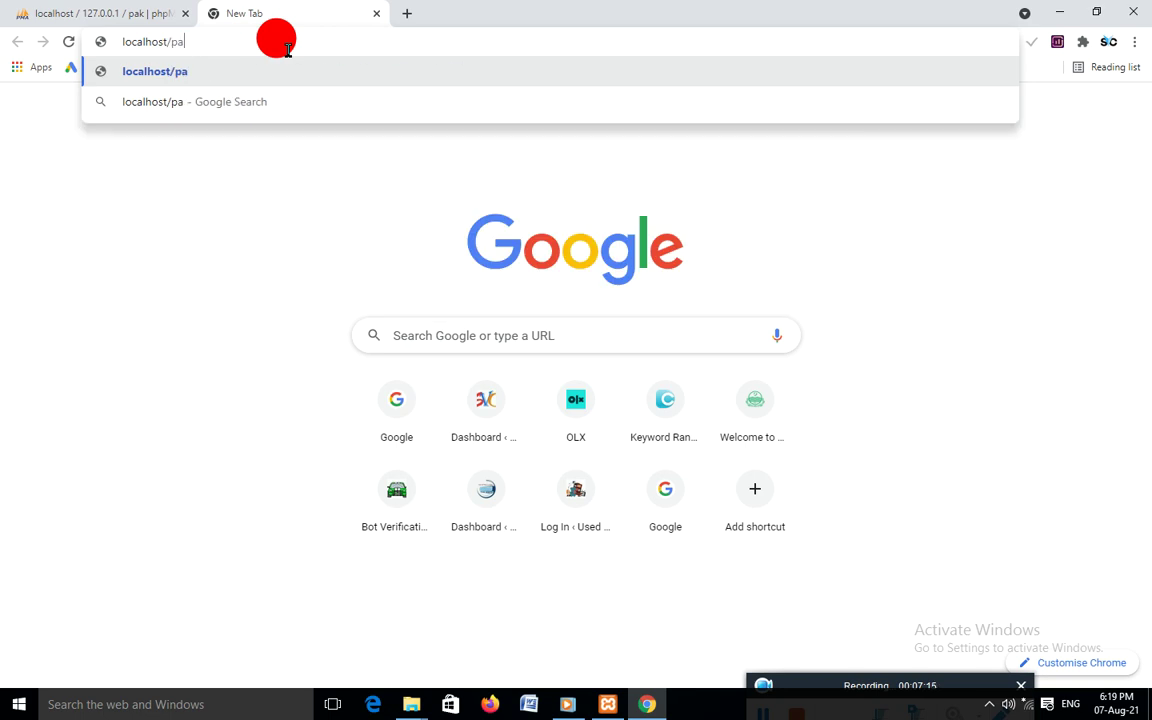
pyautogui.write('k/')
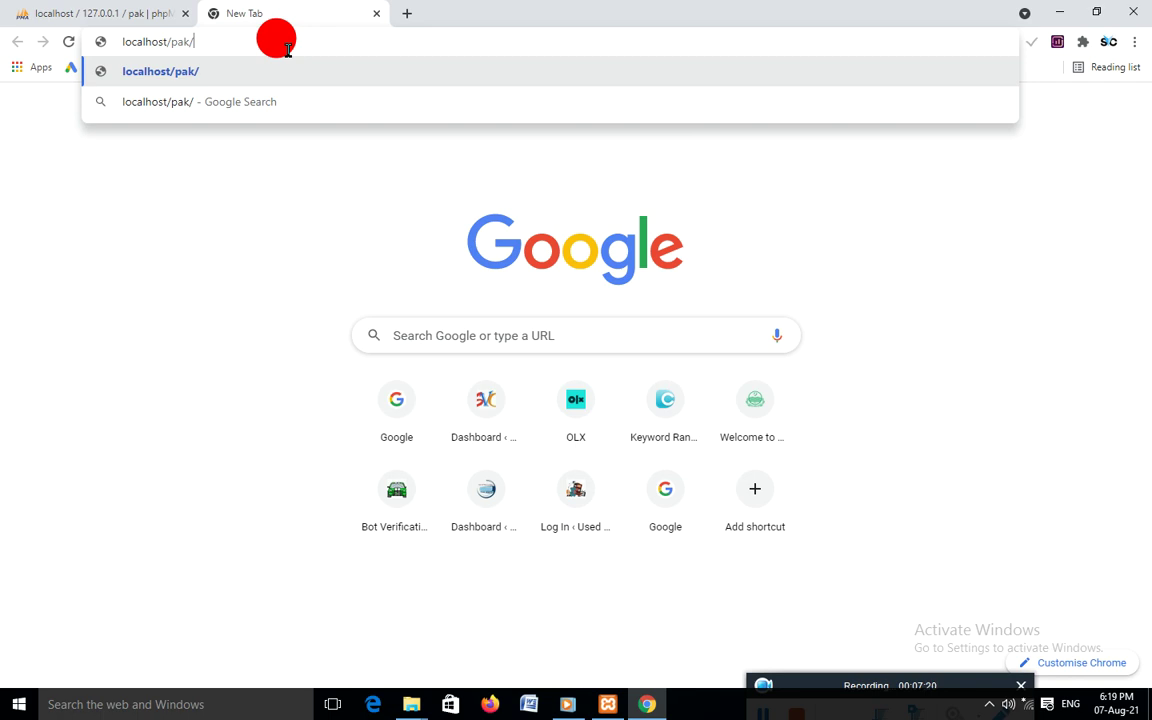
pyautogui.press('Return')
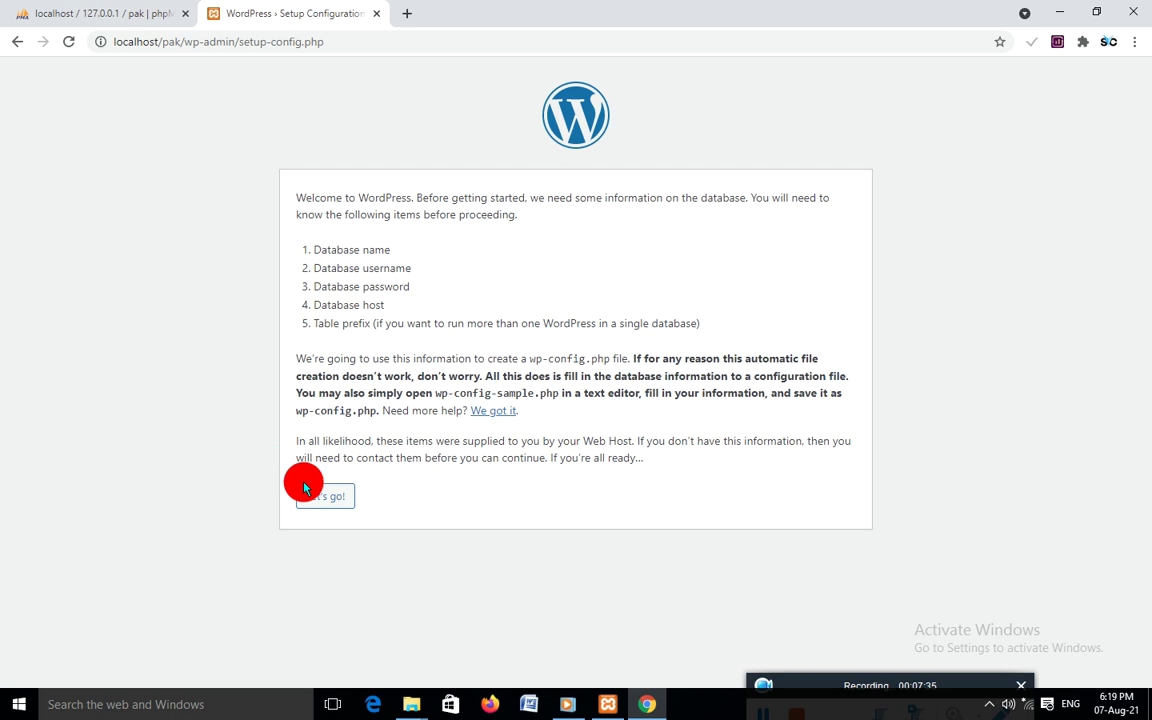
# Start the database setup and enter database name pak and username root
pyautogui.click(325, 497)
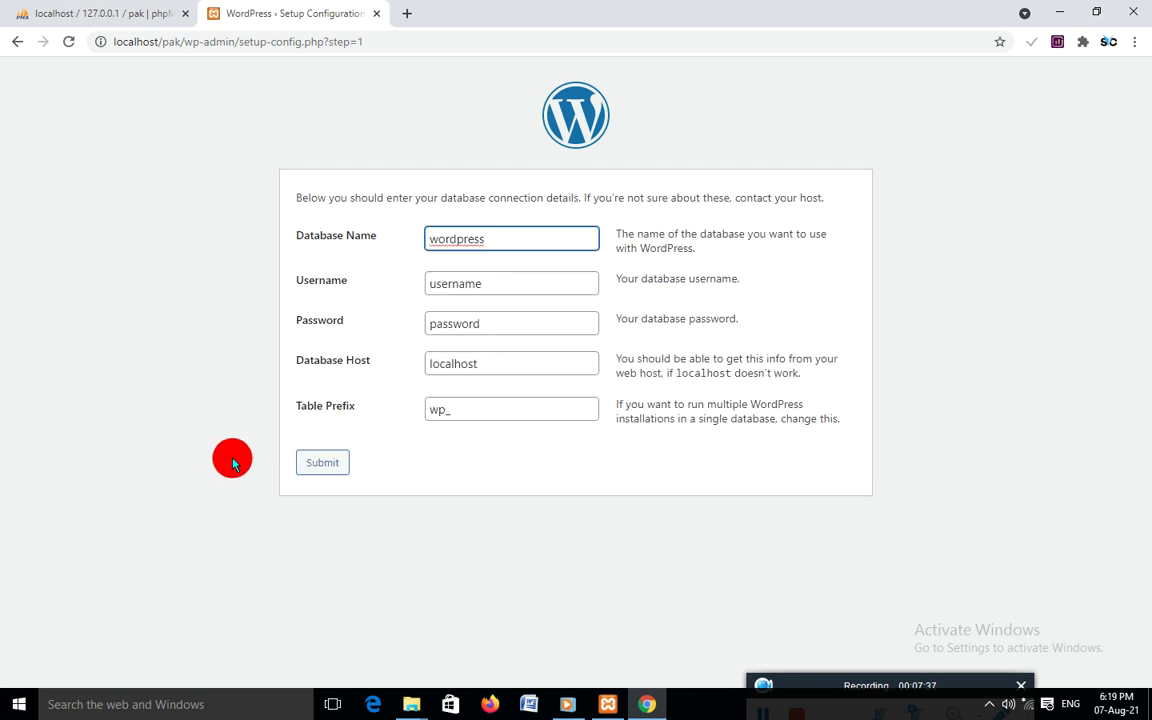
pyautogui.moveTo(492, 238); pyautogui.dragTo(343, 263)
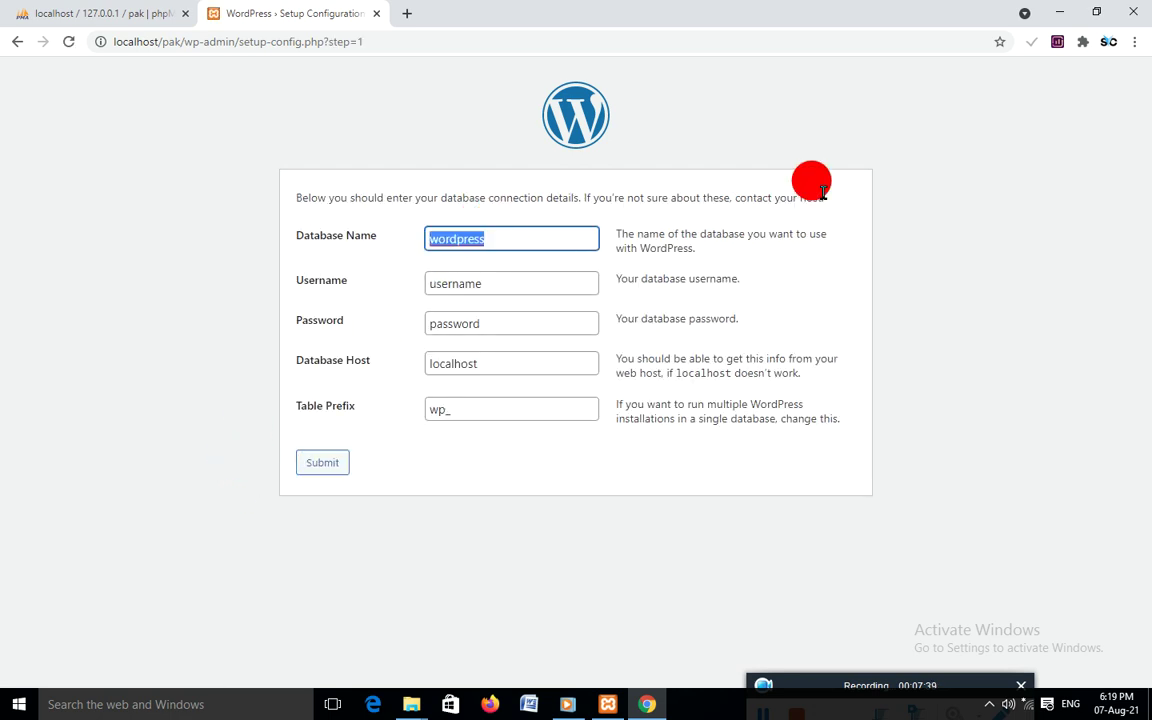
pyautogui.press('BackSpace')
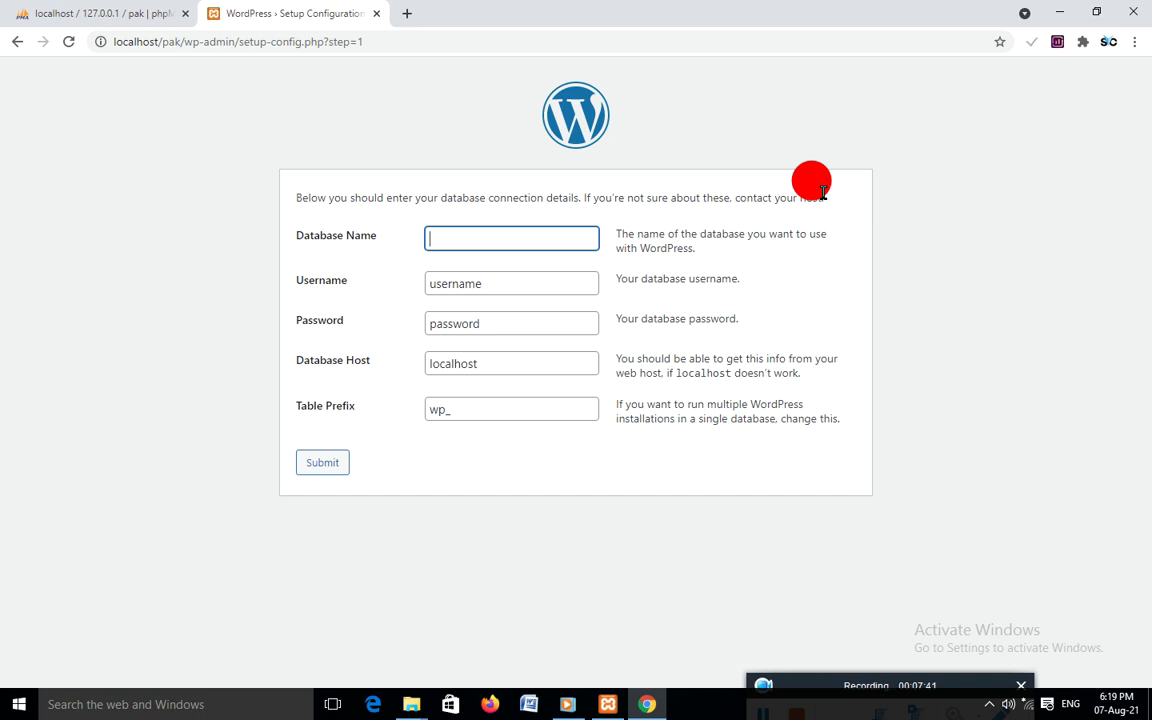
pyautogui.write('pak')
pyautogui.doubleClick(478, 283)
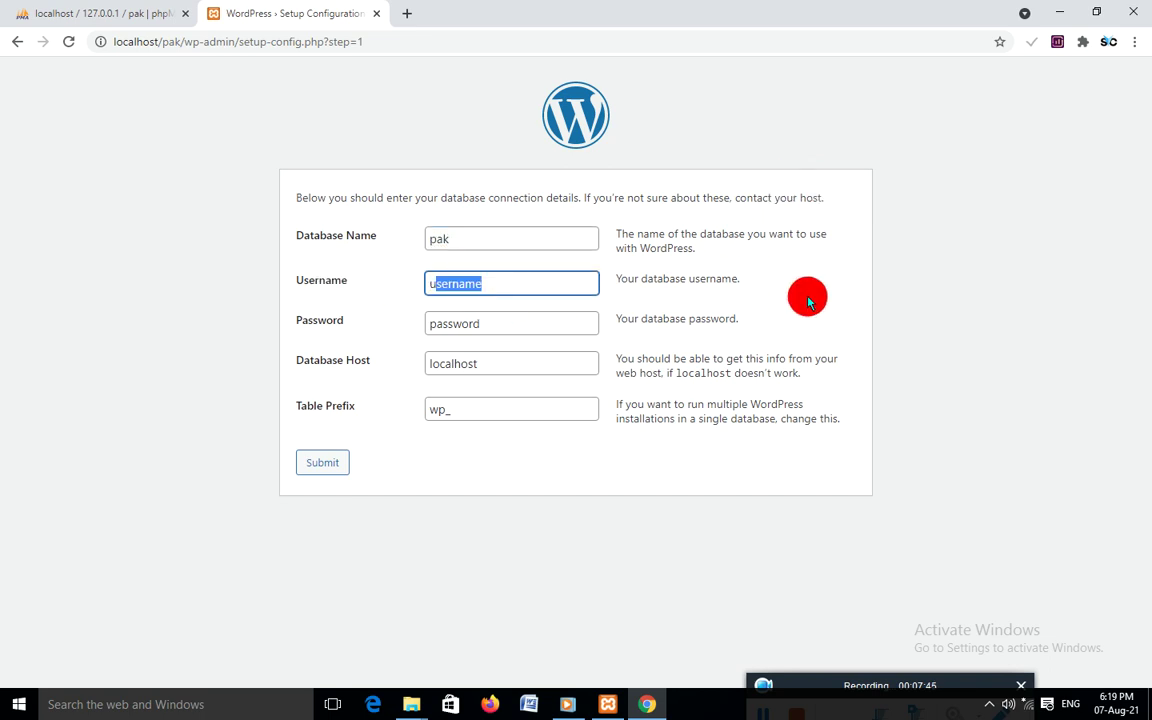
pyautogui.press('BackSpace')
pyautogui.write('root')
# Leave the password empty, check host and table prefix, and submit the details
pyautogui.doubleClick(470, 323)
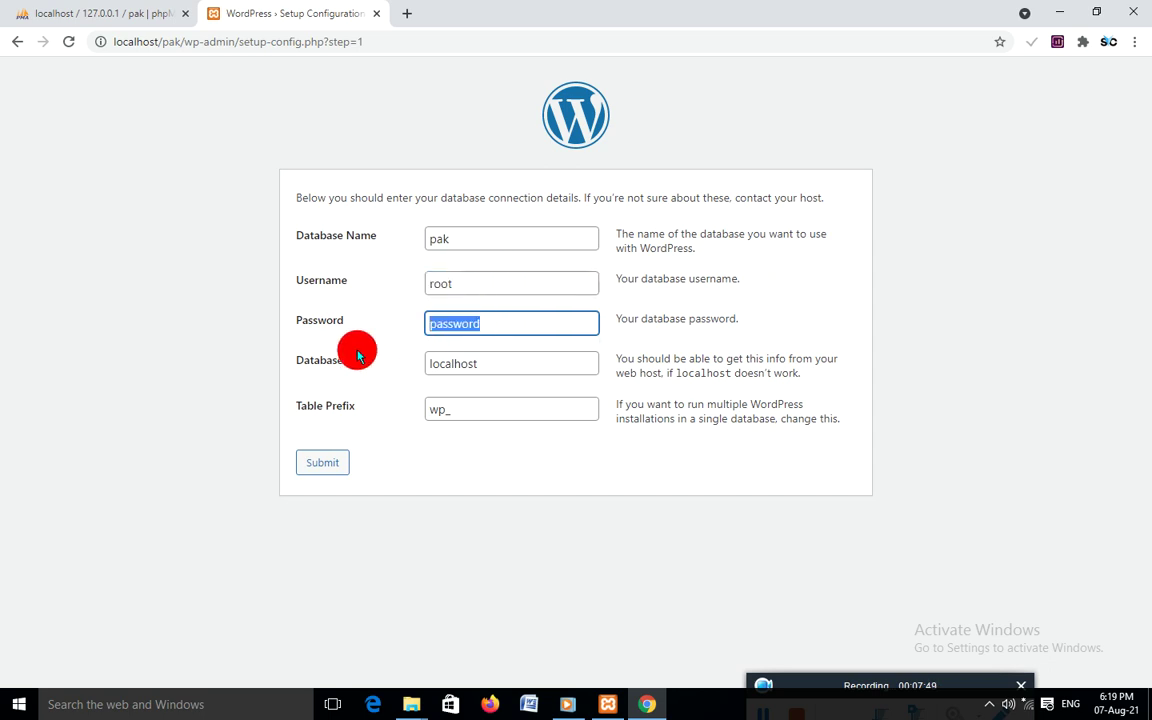
pyautogui.press('BackSpace')
pyautogui.click(389, 516)
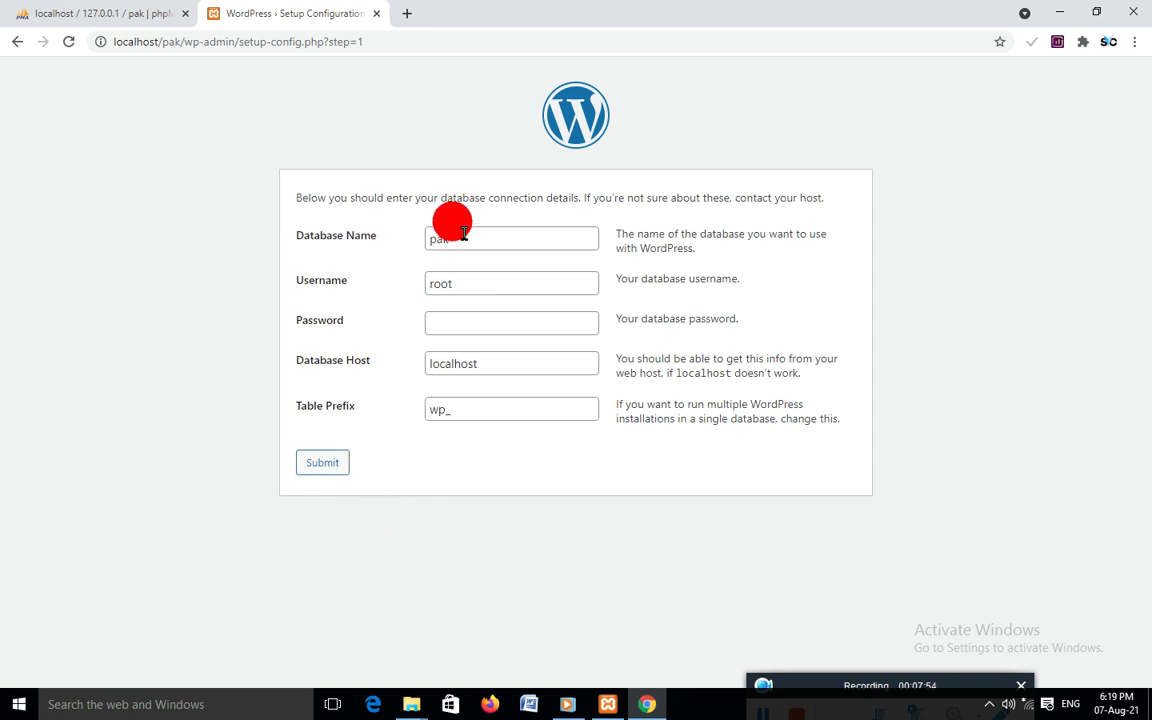
pyautogui.click(463, 283)
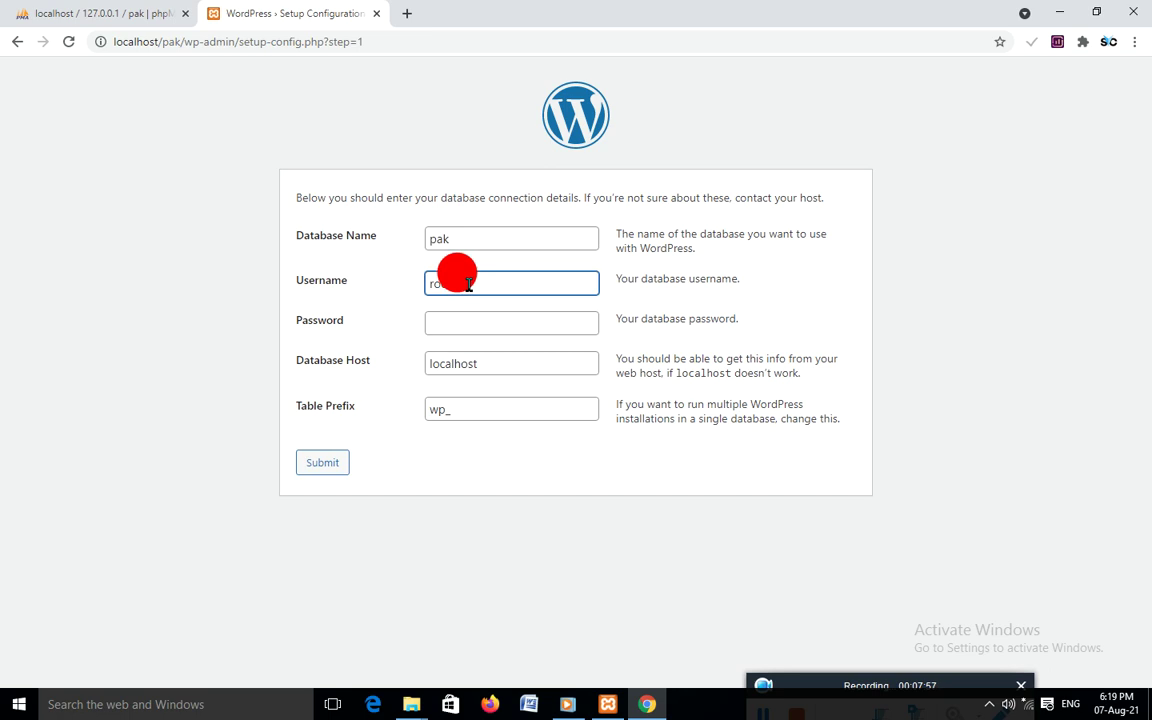
pyautogui.click(492, 362)
pyautogui.click(492, 410)
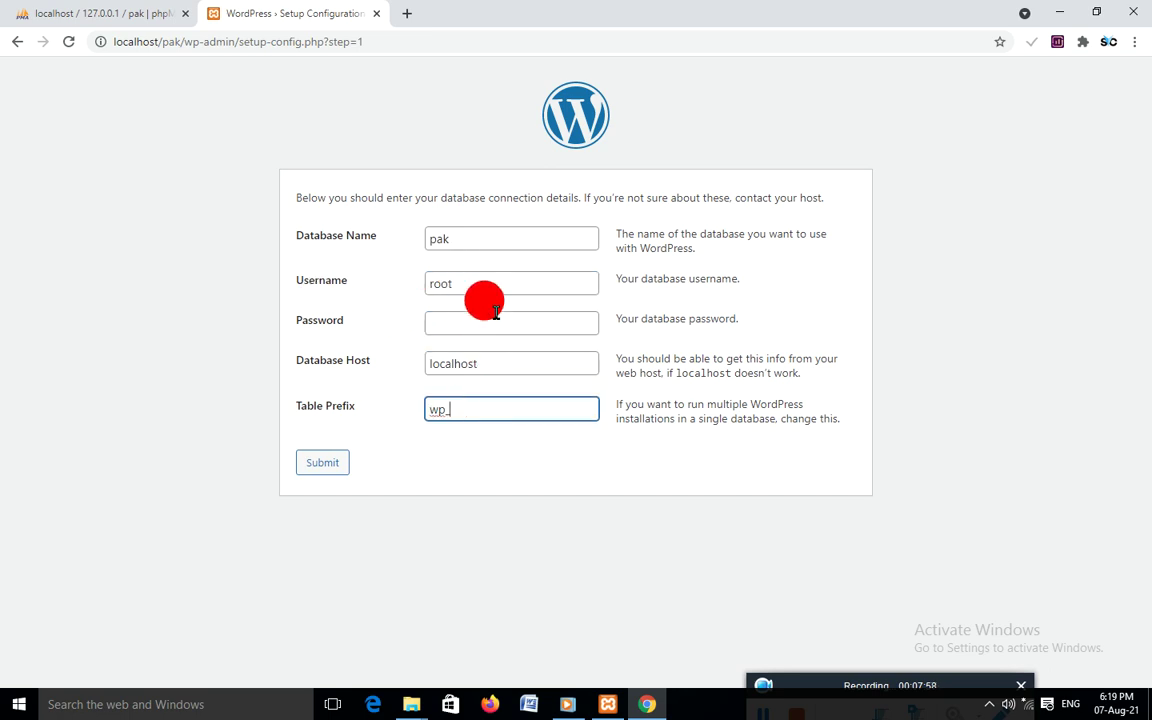
pyautogui.click(465, 320)
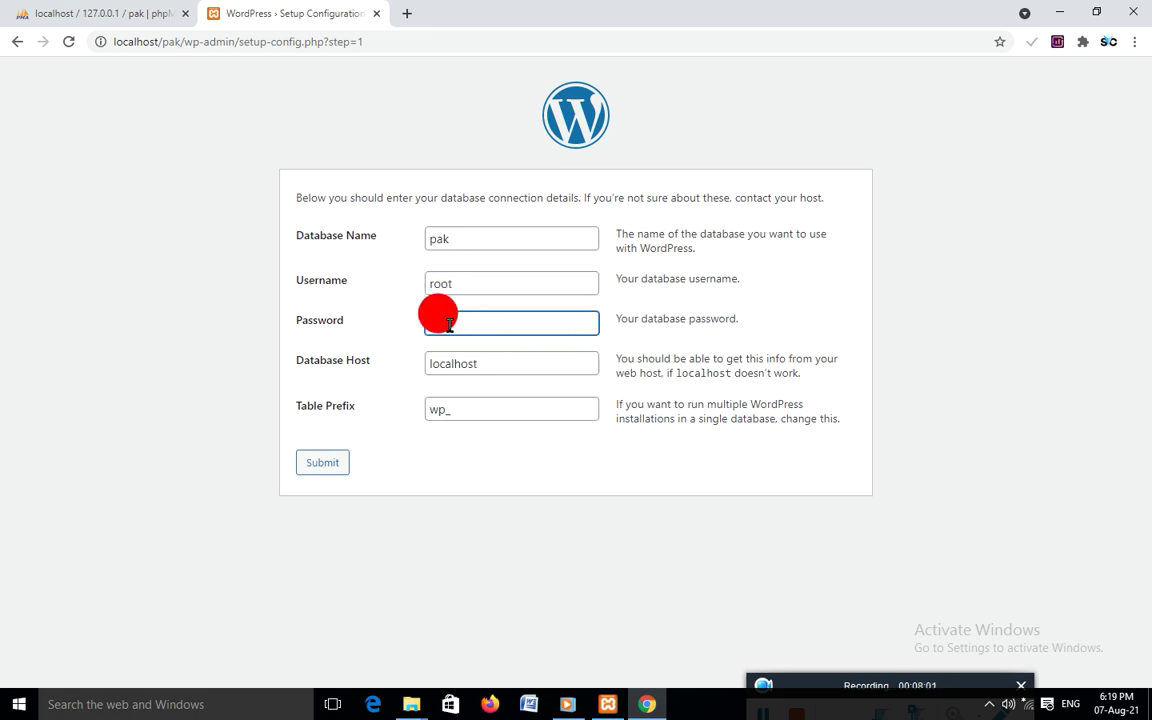
pyautogui.click(325, 465)
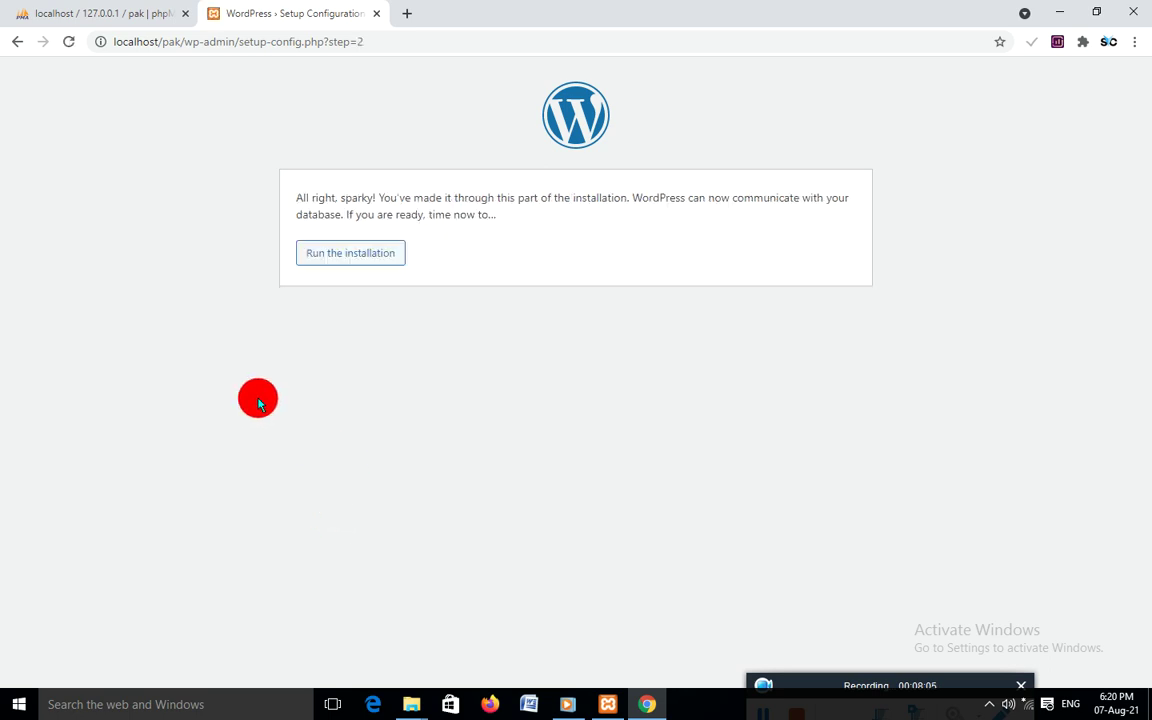
# Run the installation and enter site title SVC and username admin
pyautogui.click(339, 258)
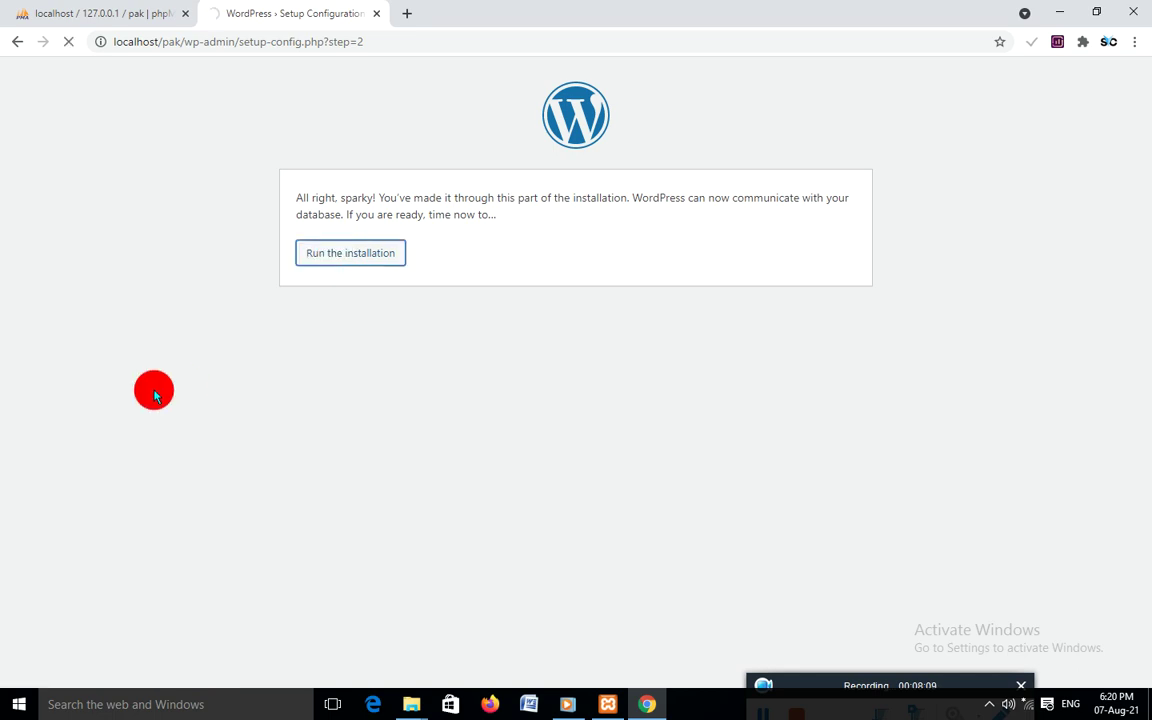
pyautogui.scroll(-1, 485, 295)
pyautogui.write('SVC')
pyautogui.click(489, 338)
pyautogui.write('admin')
# Replace the generated password with a confirmed weak one, fill in the e-mail, and install
pyautogui.scroll(-1, 498, 348)
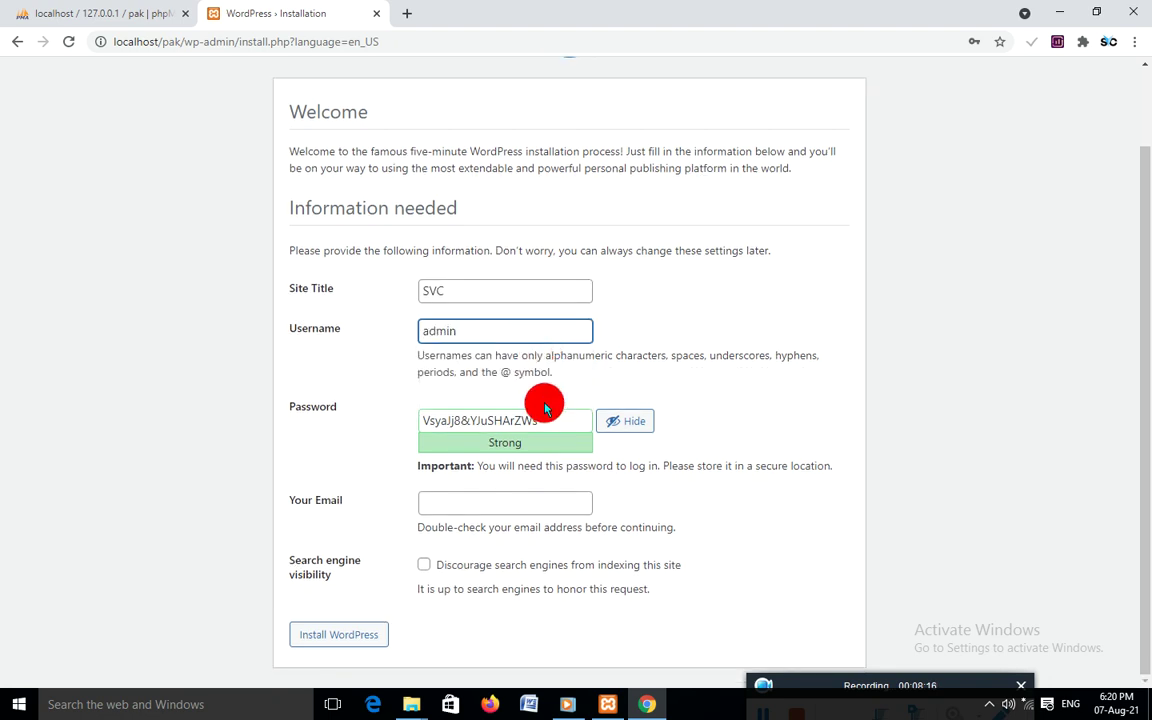
pyautogui.press('Tab')
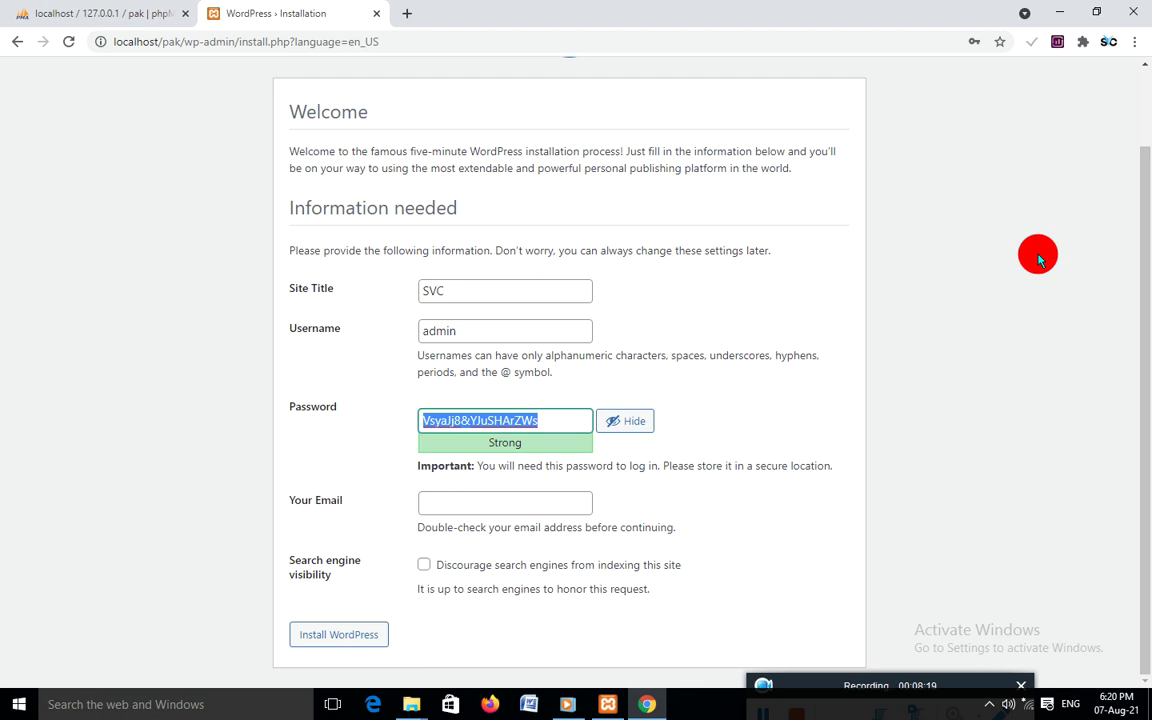
pyautogui.press('BackSpace')
pyautogui.write('admin')
pyautogui.scroll(-1, 625, 437)
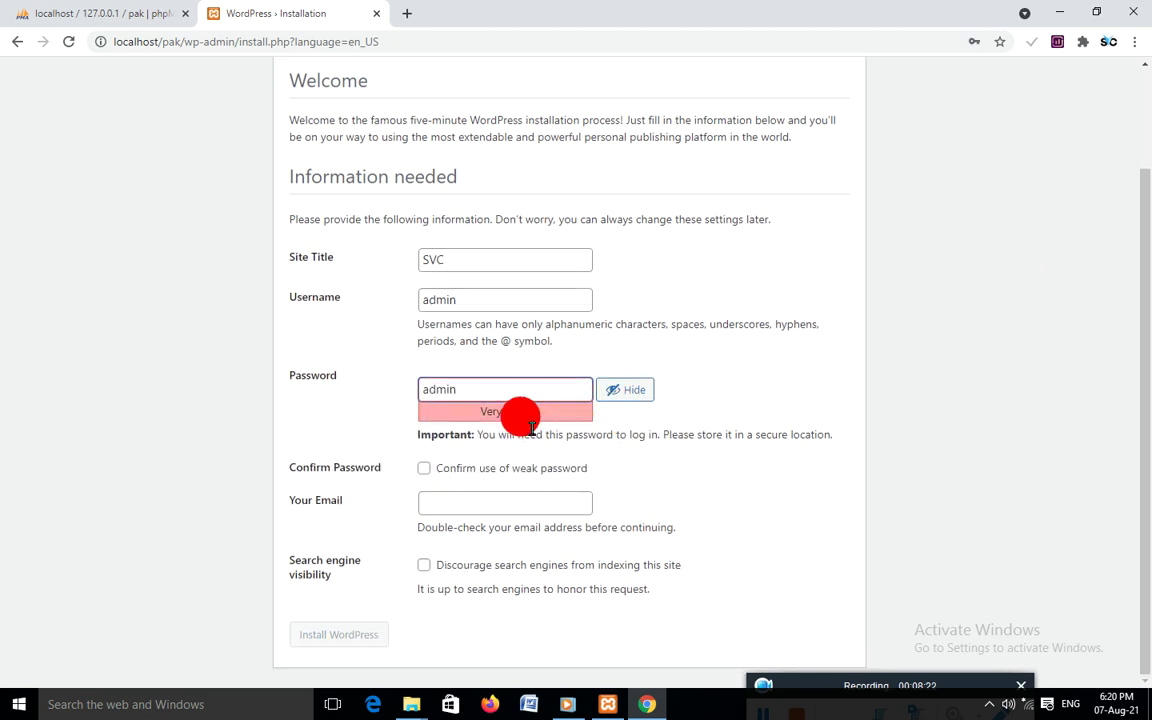
pyautogui.click(424, 470)
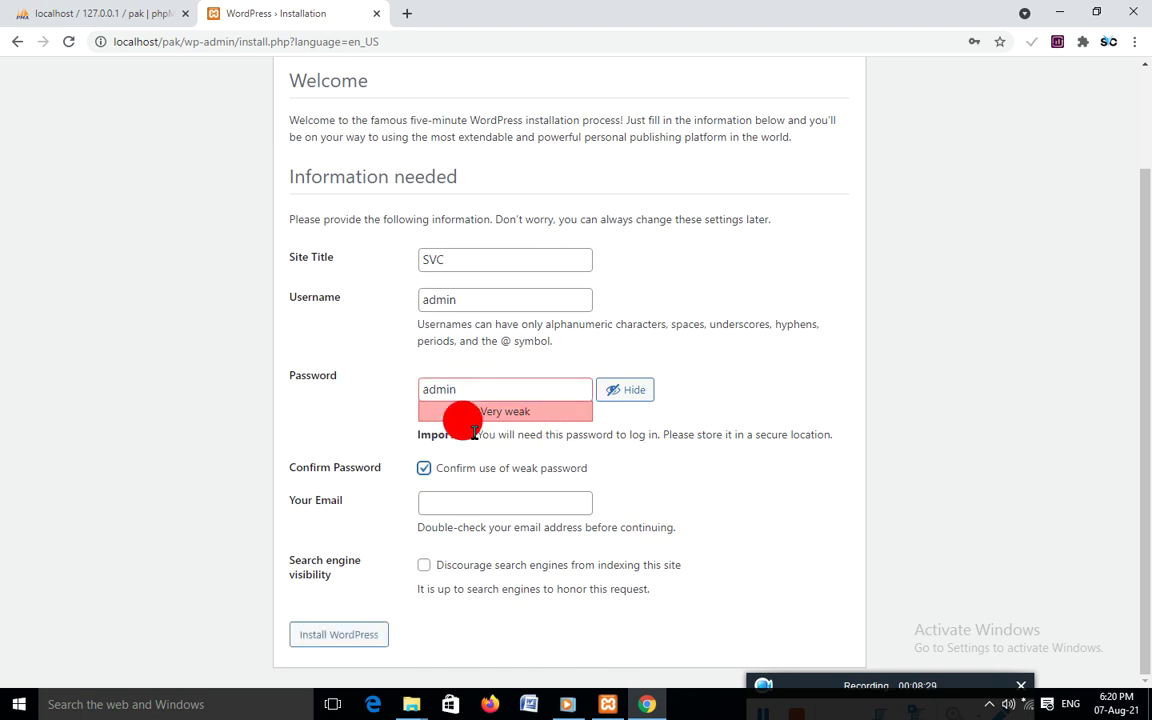
pyautogui.click(478, 500)
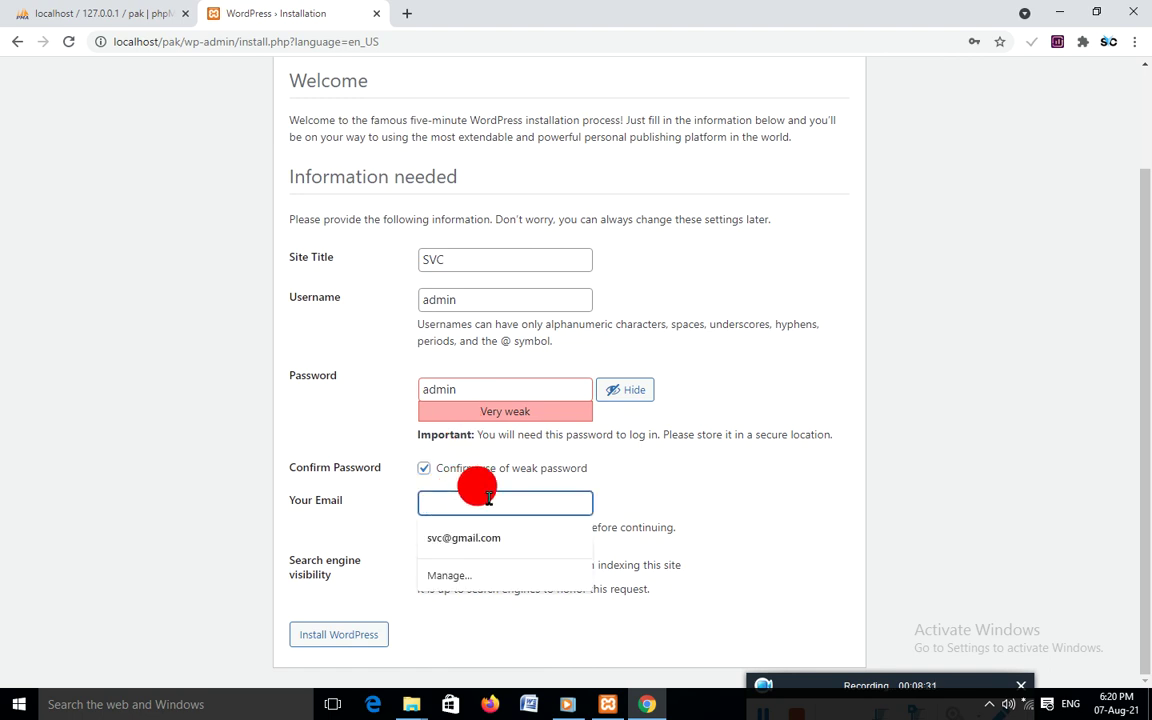
pyautogui.click(501, 540)
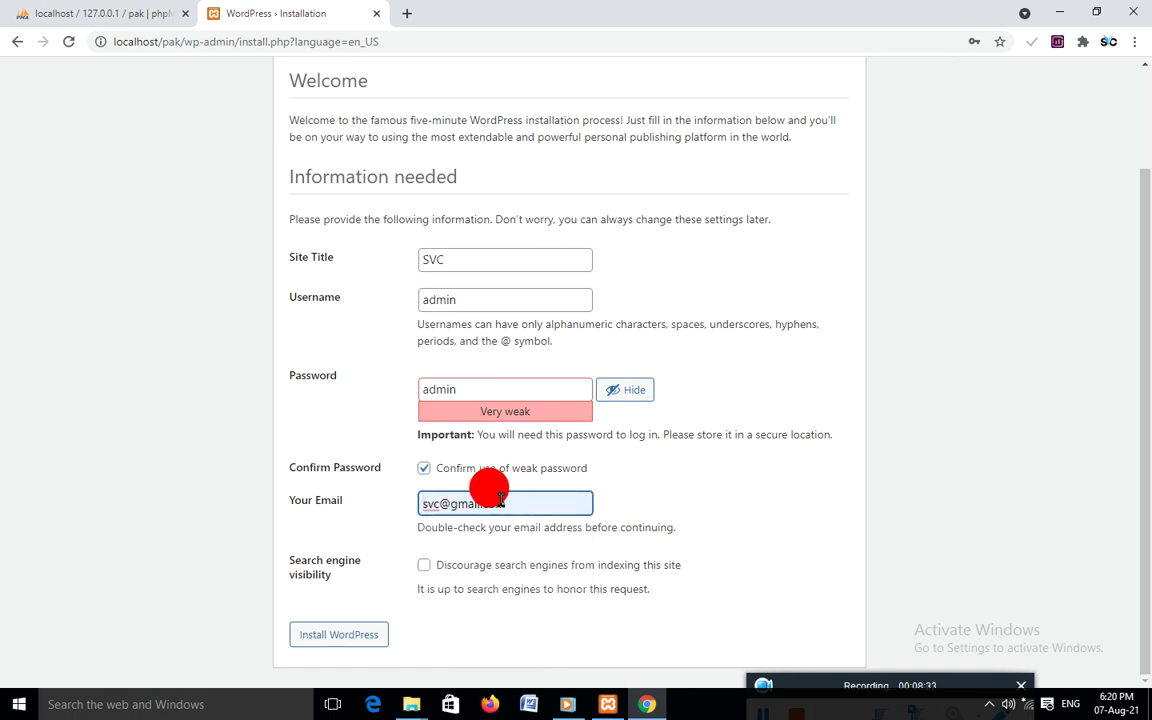
pyautogui.click(355, 638)
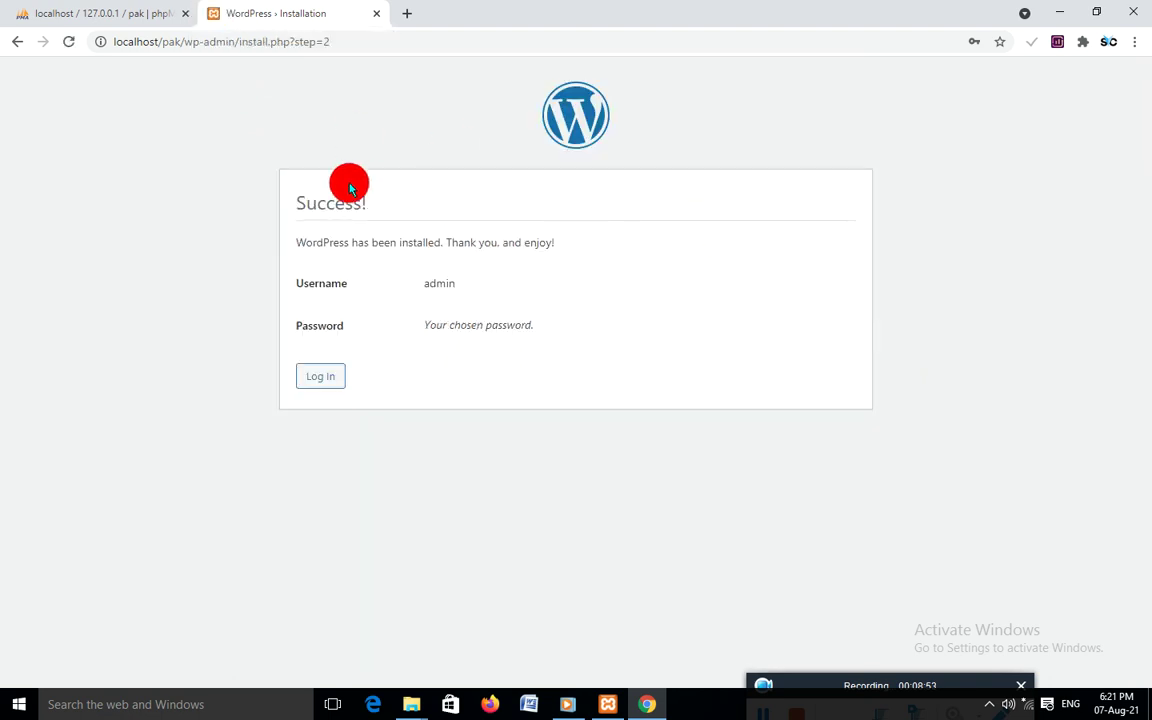
# Log in as admin with the account password and Remember Me ticked
pyautogui.click(321, 377)
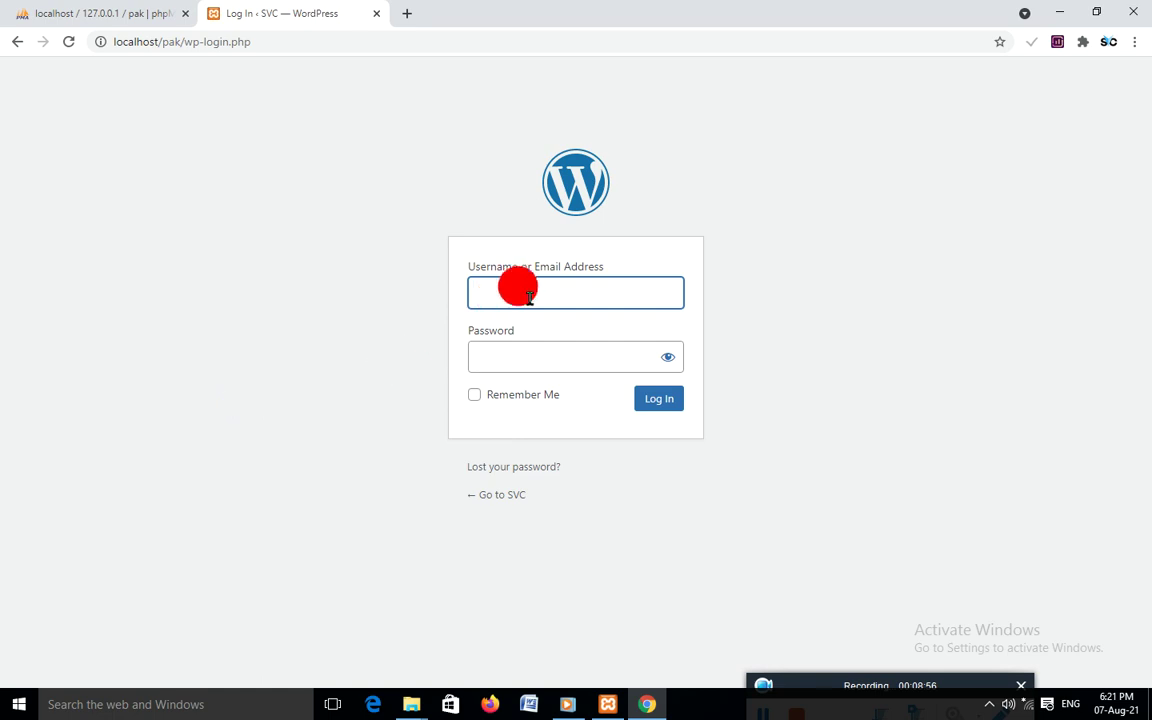
pyautogui.write('admin')
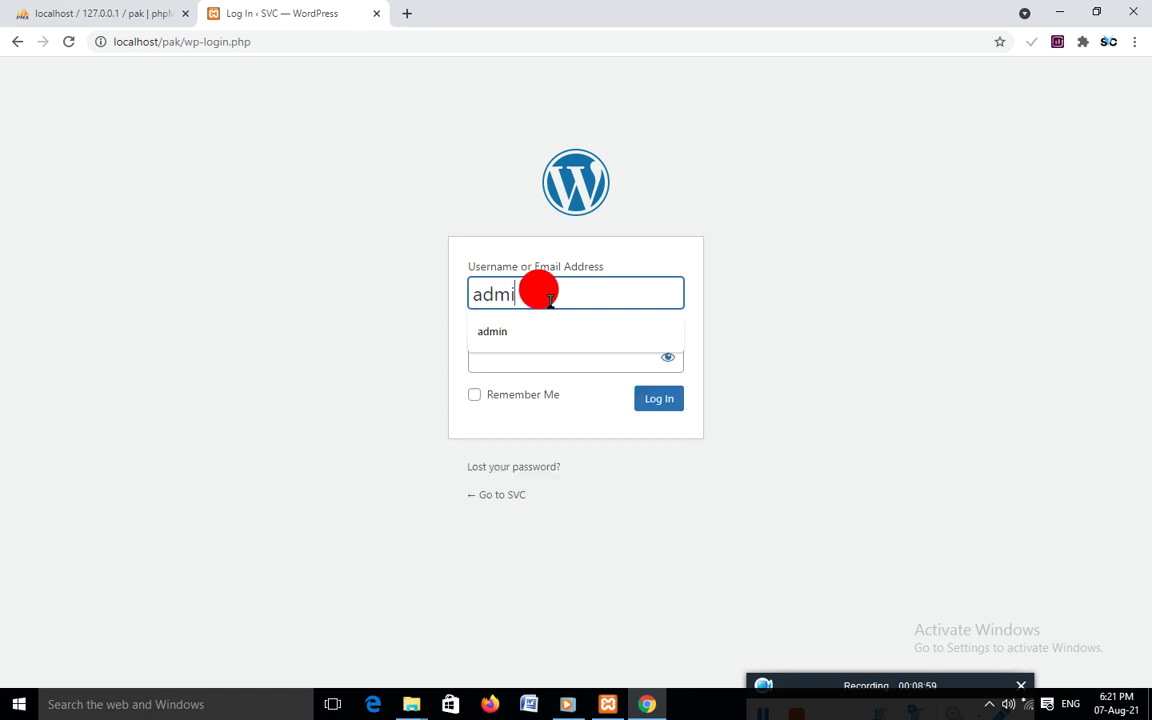
pyautogui.click(519, 344)
pyautogui.write('admin')
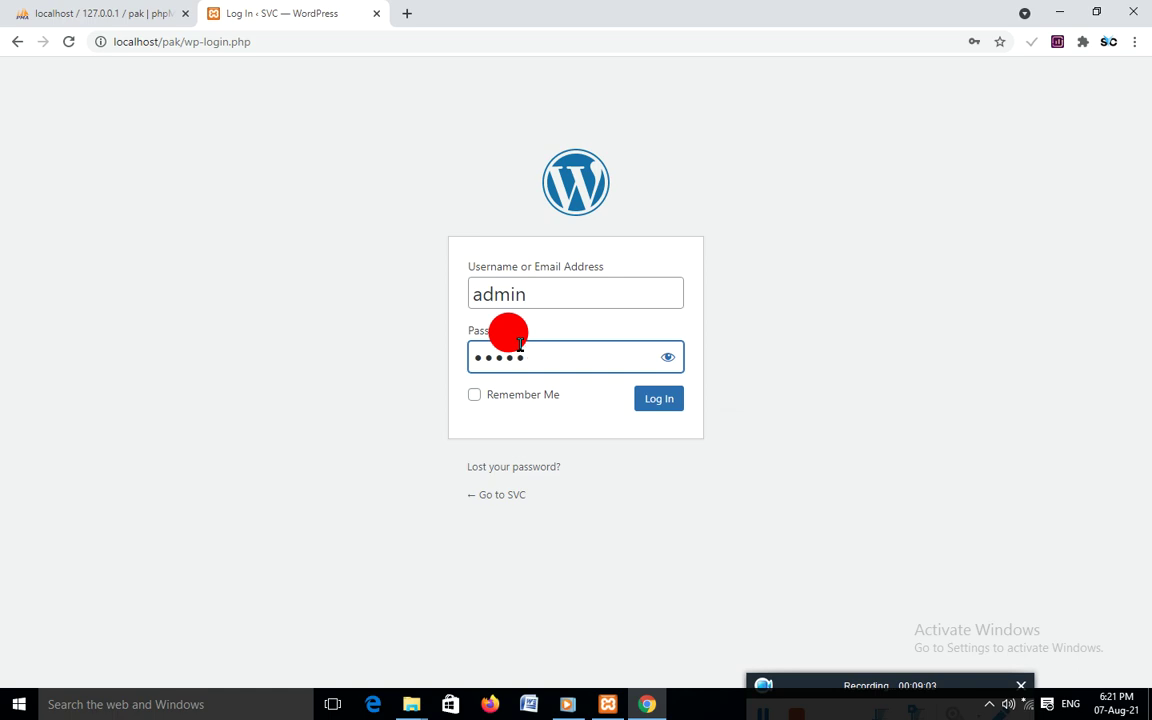
pyautogui.click(474, 394)
pyautogui.click(660, 402)
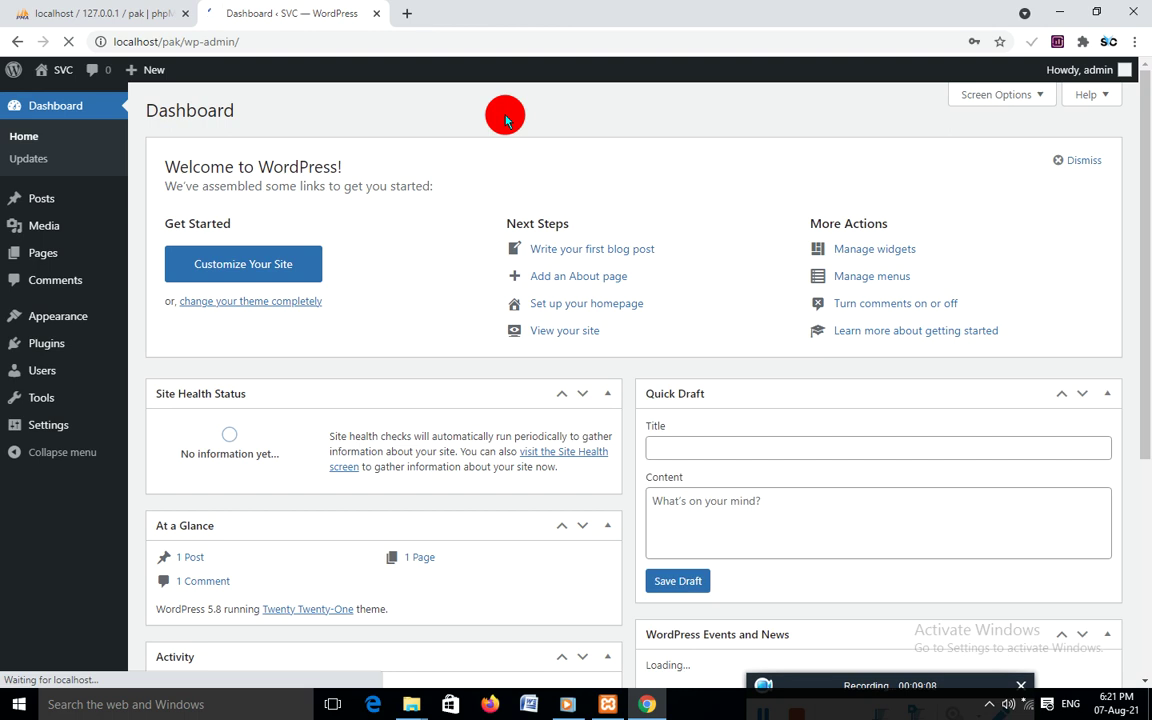
# Visit the site's Hello world! front page at localhost/pak/
pyautogui.click(268, 38)
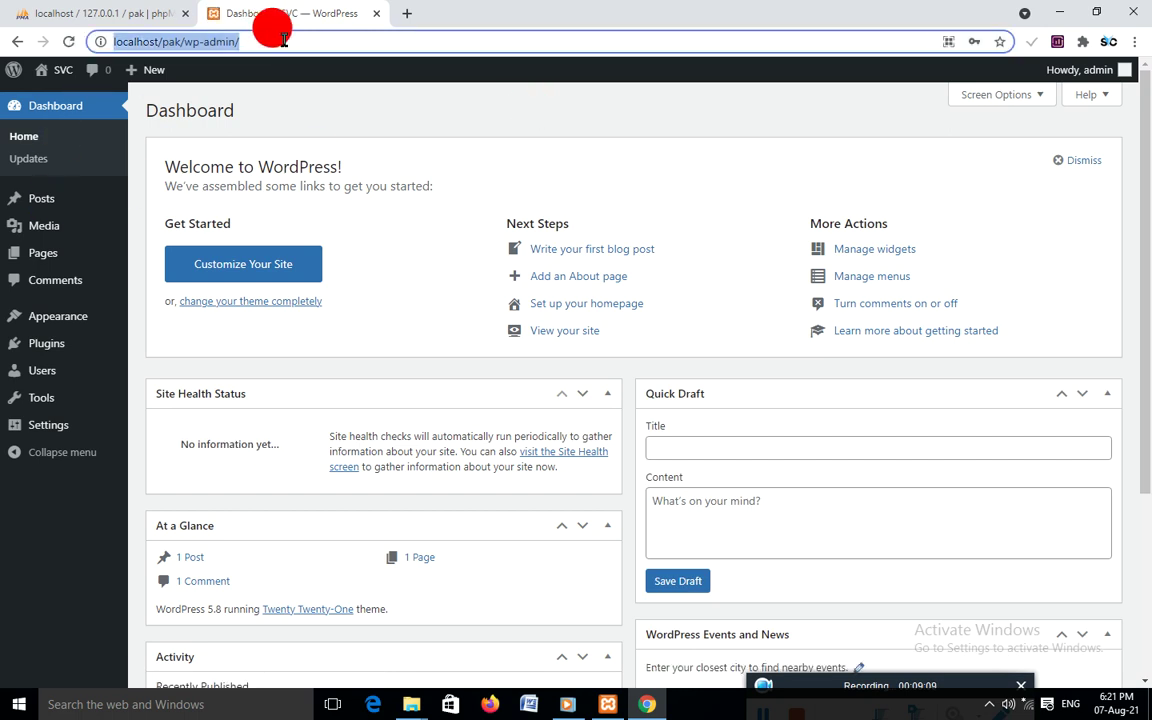
pyautogui.click(228, 42)
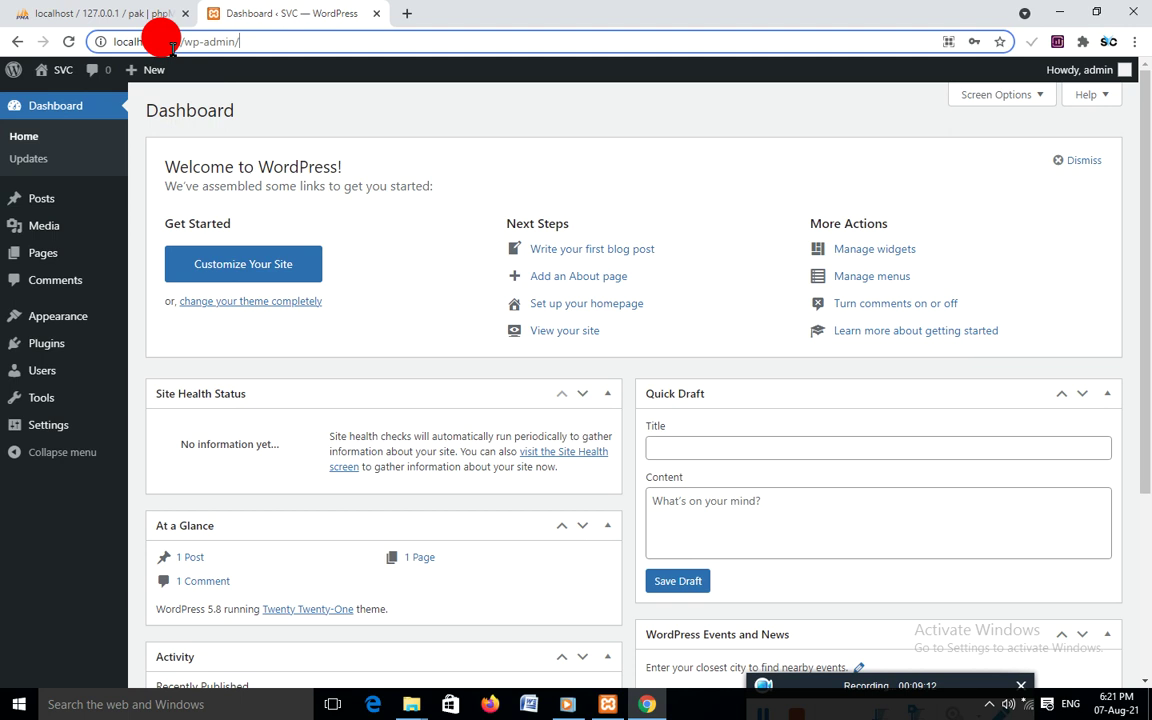
pyautogui.moveTo(238, 44); pyautogui.dragTo(183, 44)
pyautogui.click(265, 42)
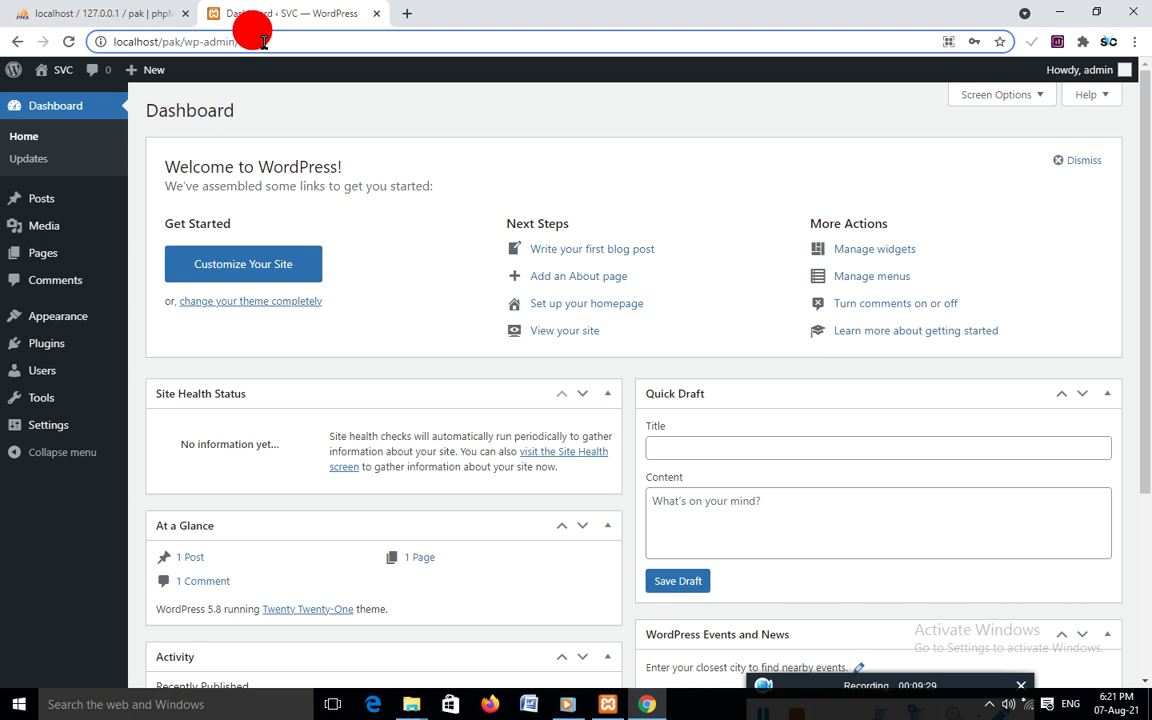
pyautogui.press('BackSpace')
pyautogui.press('BackSpace')
pyautogui.press('BackSpace')
pyautogui.press('BackSpace')
pyautogui.press('BackSpace')
pyautogui.press('BackSpace')
pyautogui.press('BackSpace')
pyautogui.press('BackSpace')
pyautogui.press('BackSpace')
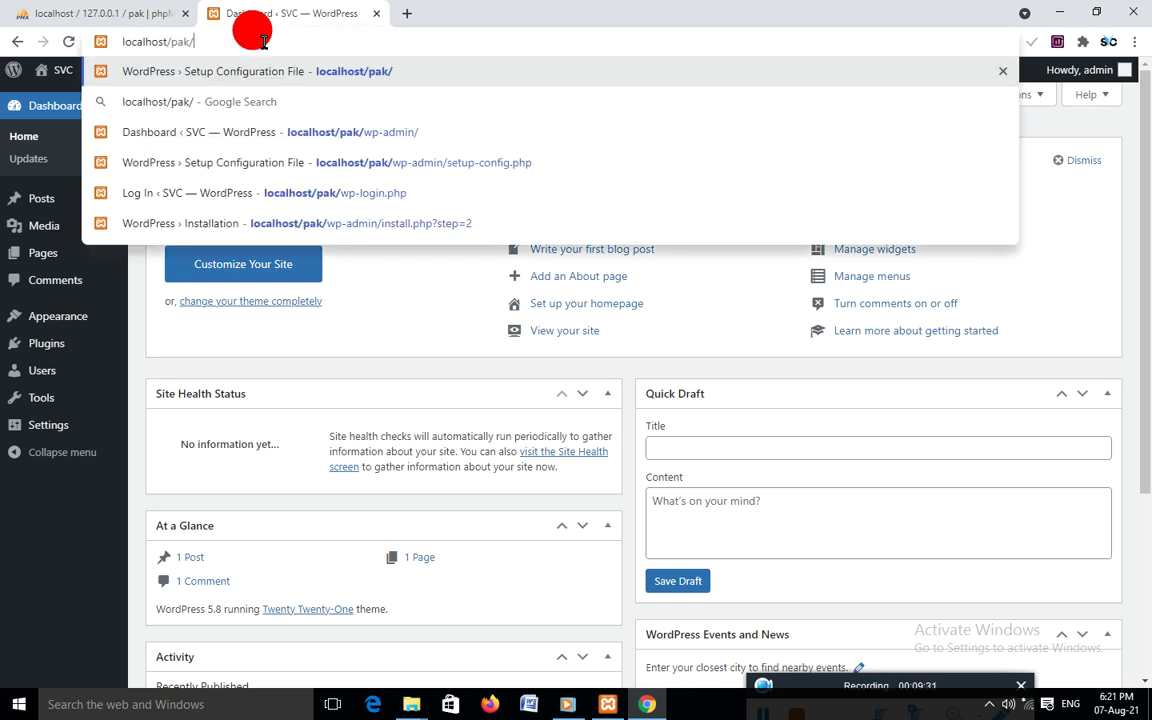
pyautogui.press('Return')
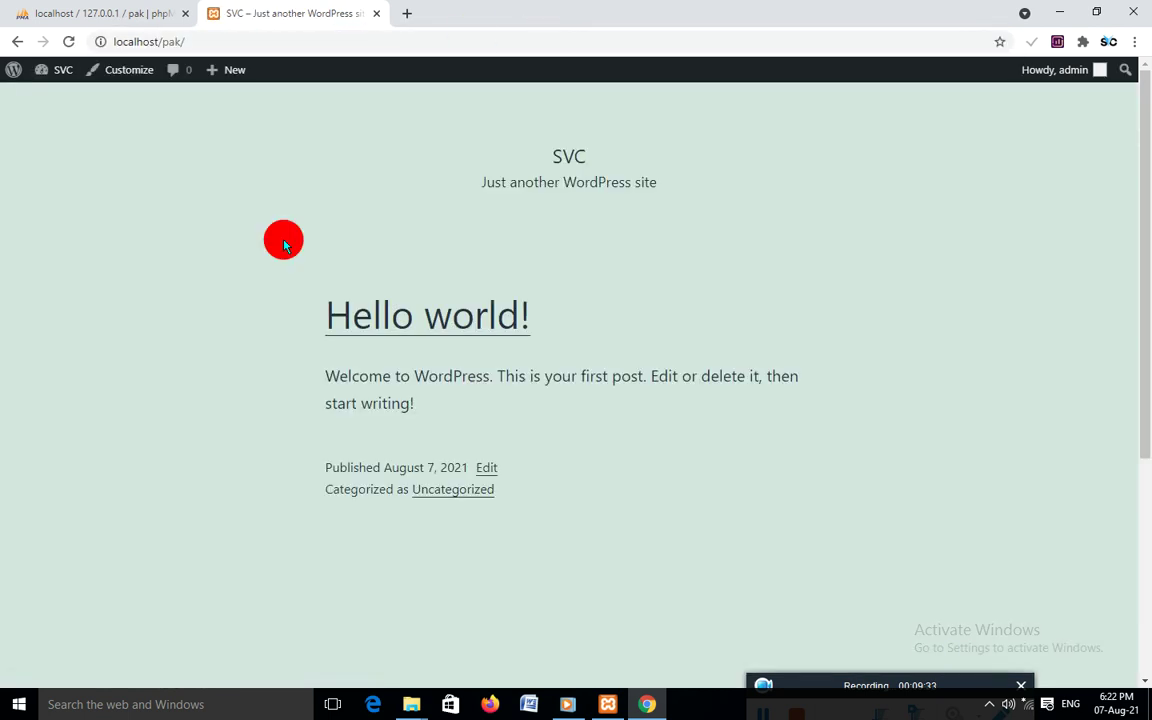
pyautogui.scroll(-1, 460, 287)
pyautogui.scroll(1, 506, 229)
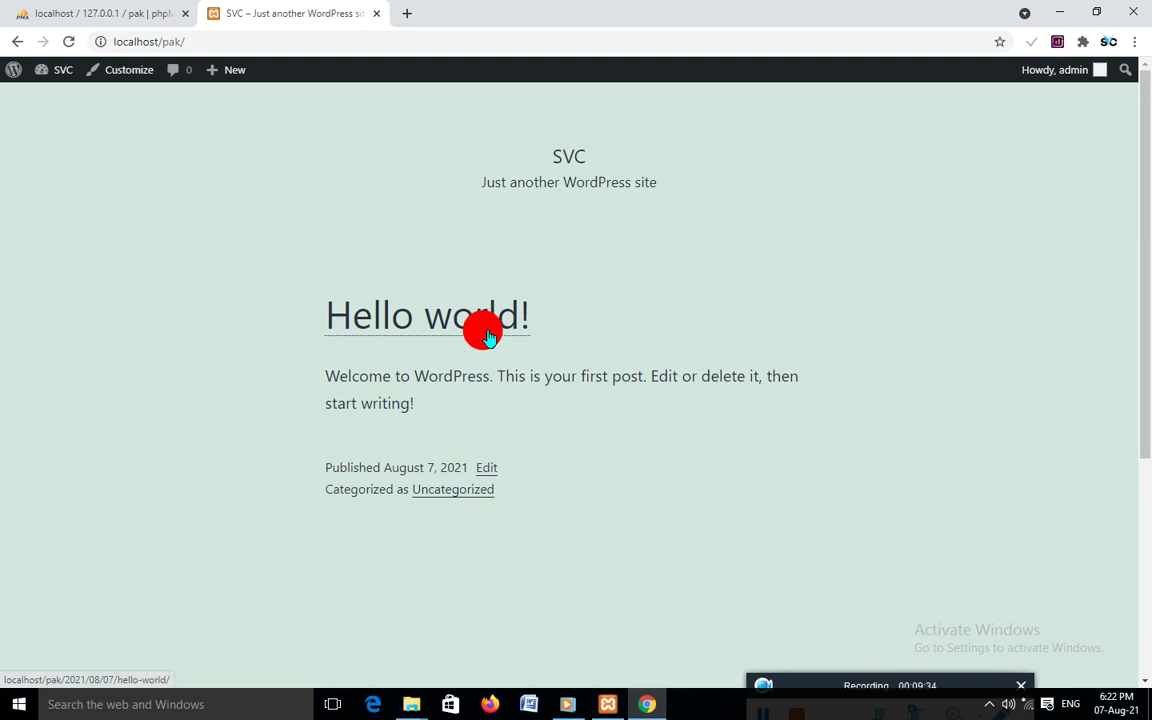
pyautogui.scroll(-2, 442, 298)
pyautogui.scroll(2, 283, 157)
# Return to localhost/pak/wp-admin/ and open Appearance > Themes
pyautogui.click(239, 38)
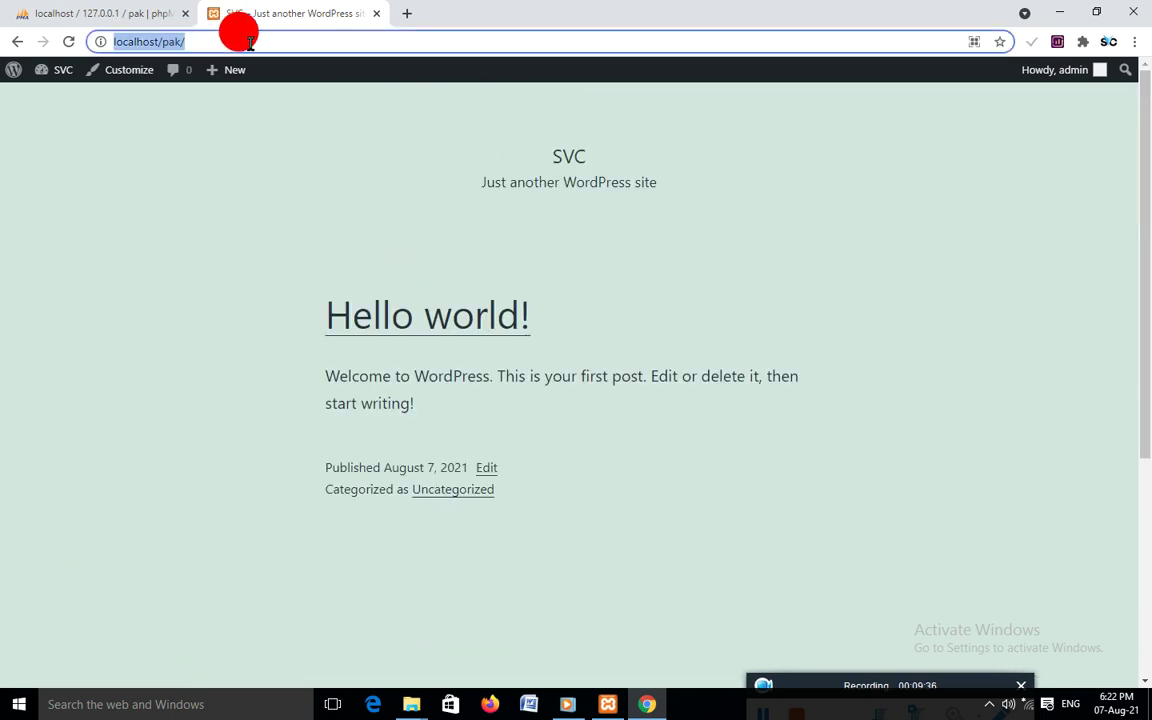
pyautogui.click(308, 38)
pyautogui.write('wp')
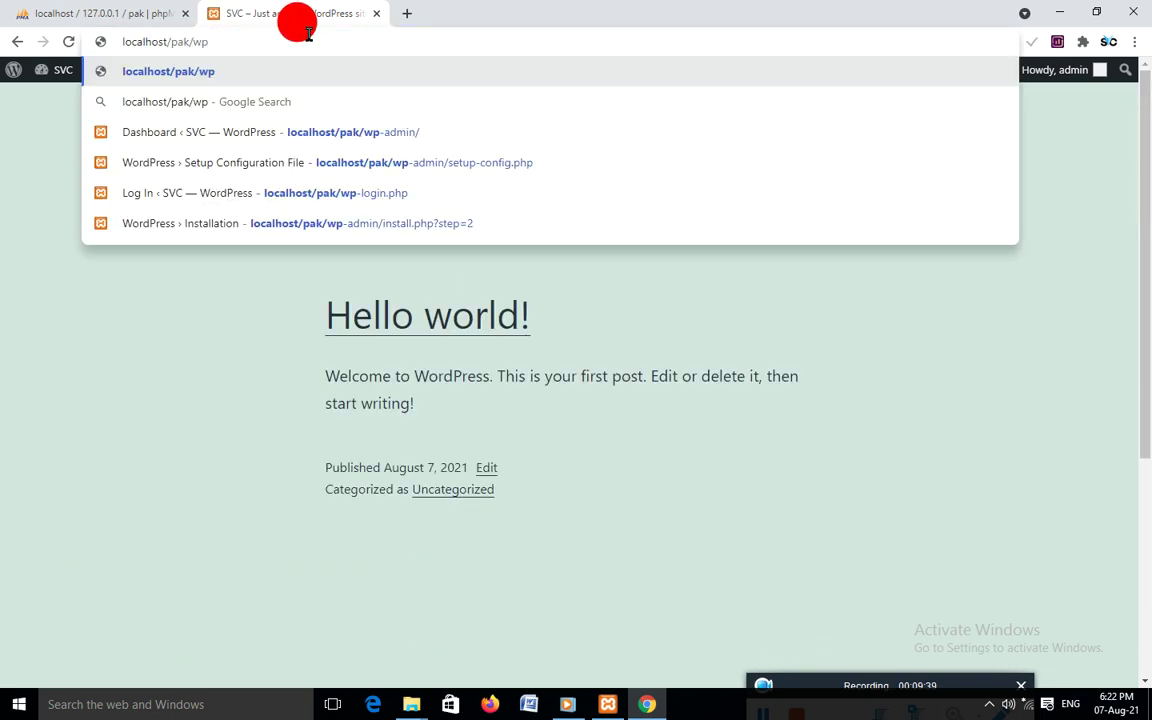
pyautogui.write('-admin')
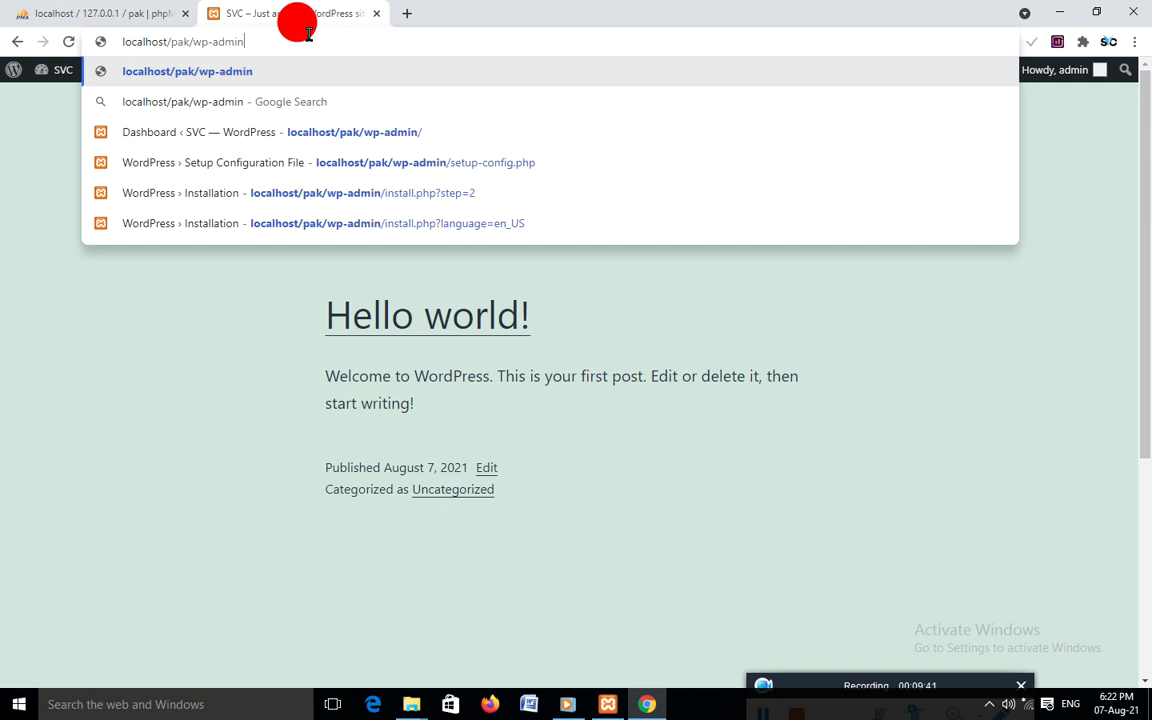
pyautogui.write('/')
pyautogui.press('Return')
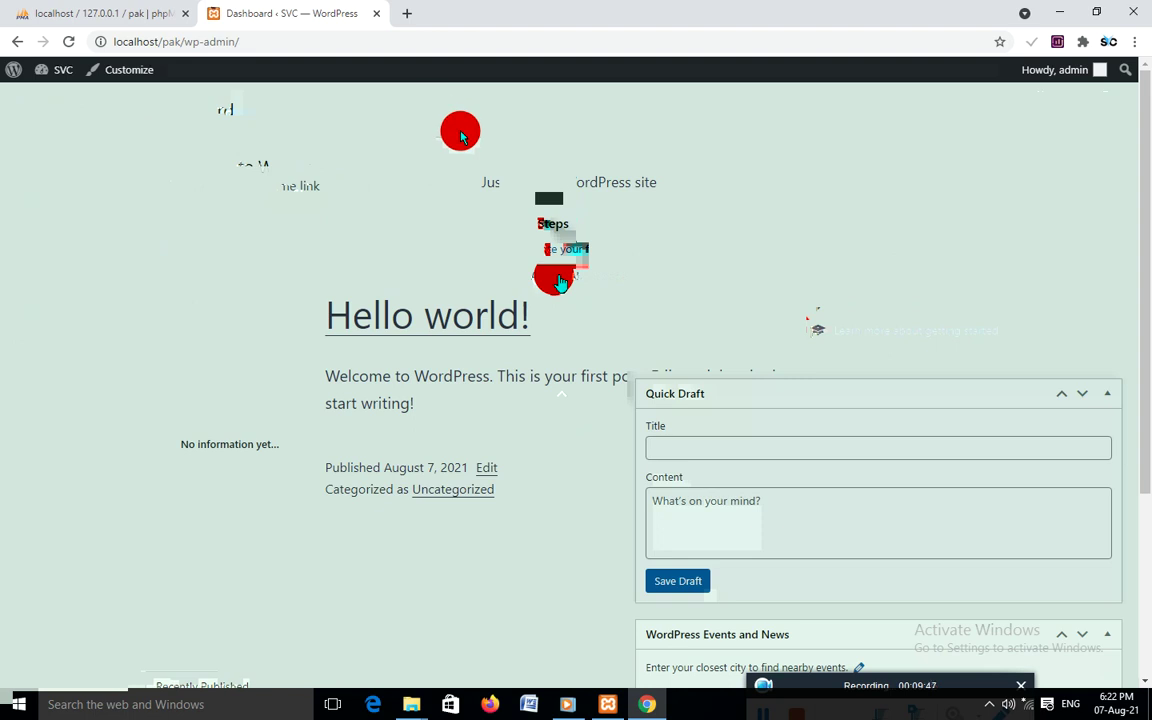
pyautogui.moveTo(57, 324)
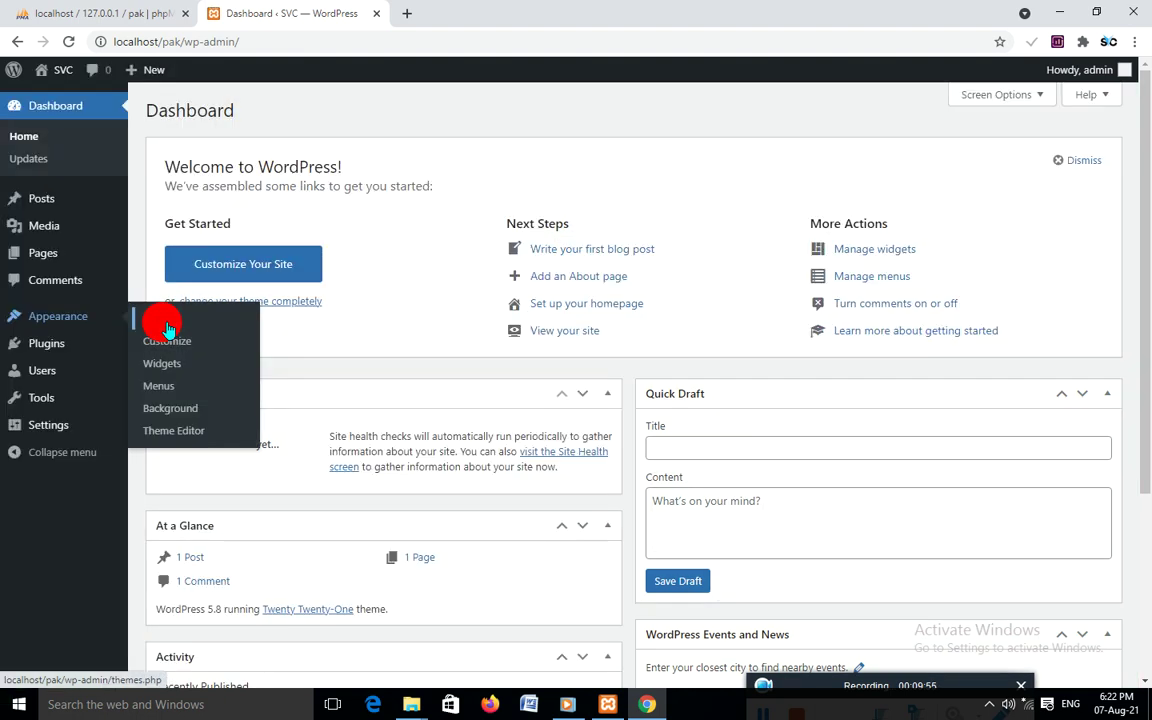
pyautogui.click(159, 321)
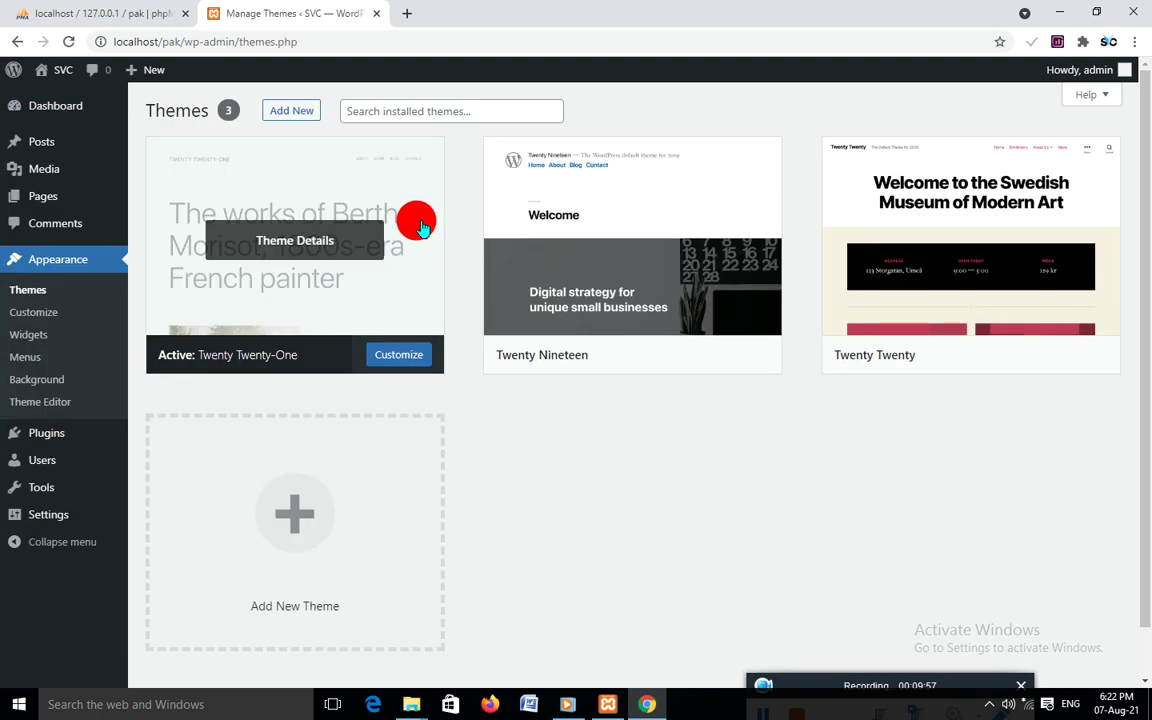
# Open the Add Themes page from the Themes screen
pyautogui.scroll(-1, 420, 228)
pyautogui.scroll(1, 434, 262)
pyautogui.click(300, 114)
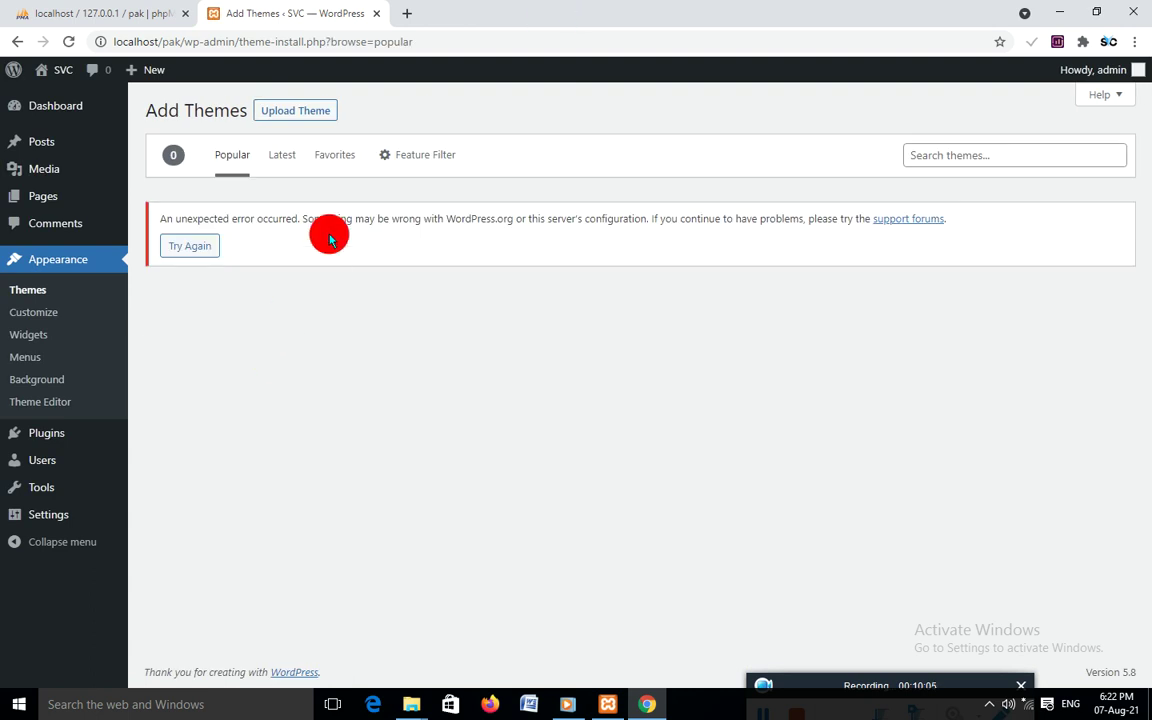
# Connect to the EvoWingle-4AC4 Wi-Fi network from the taskbar
pyautogui.click(1030, 710)
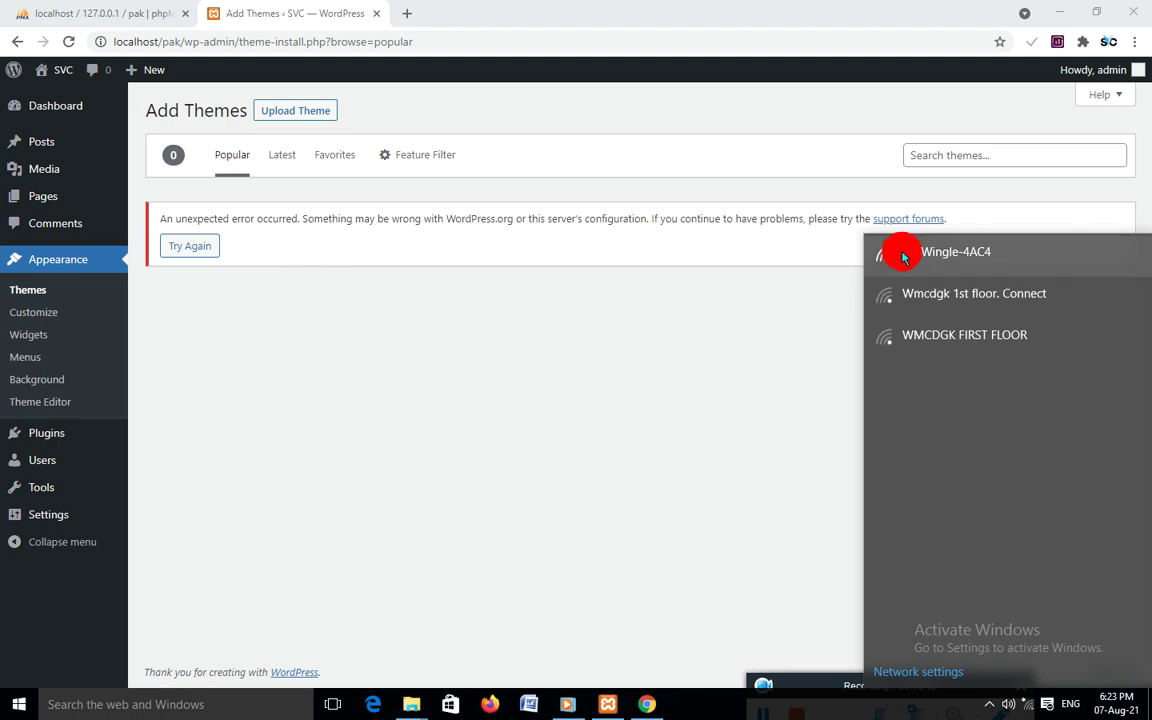
pyautogui.click(906, 258)
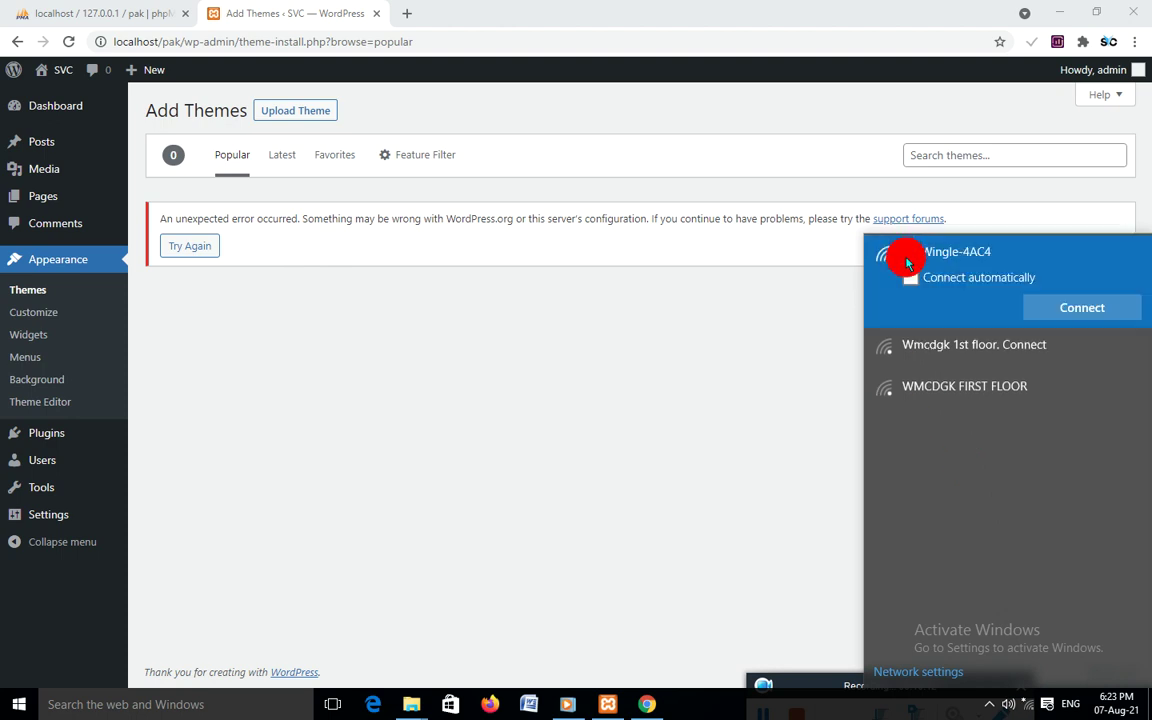
pyautogui.click(1066, 311)
pyautogui.click(753, 712)
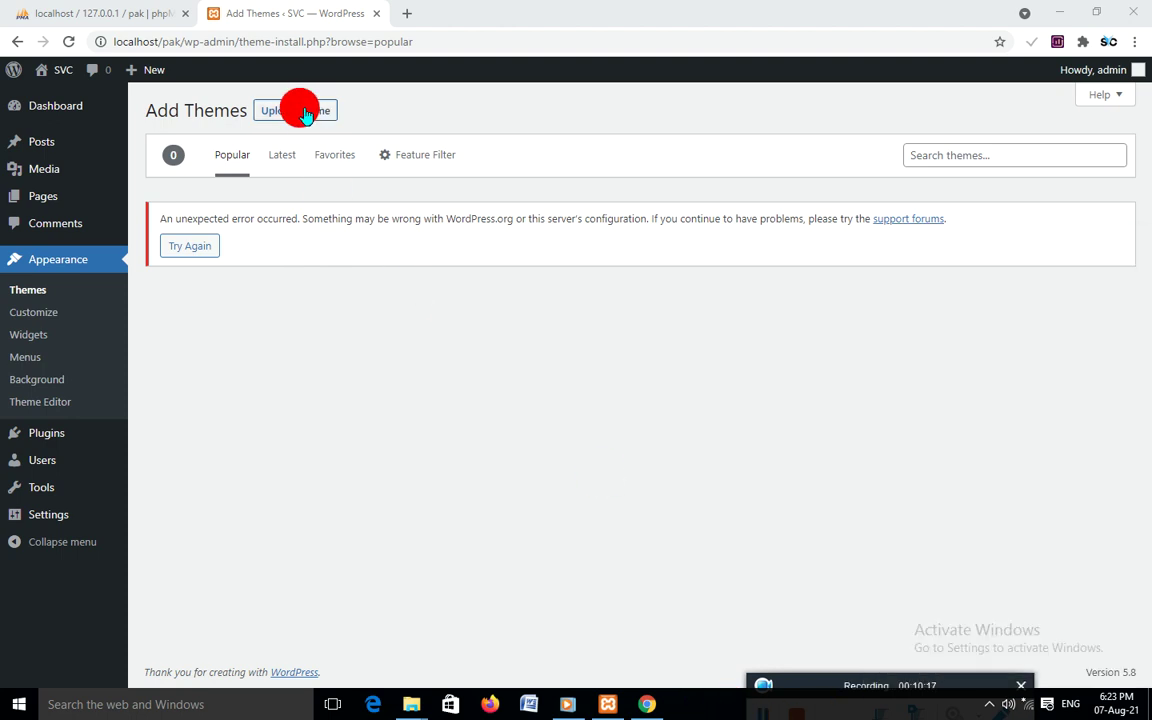
# Open the theme upload form and browse to the school > Visual redistributable folder
pyautogui.click(302, 115)
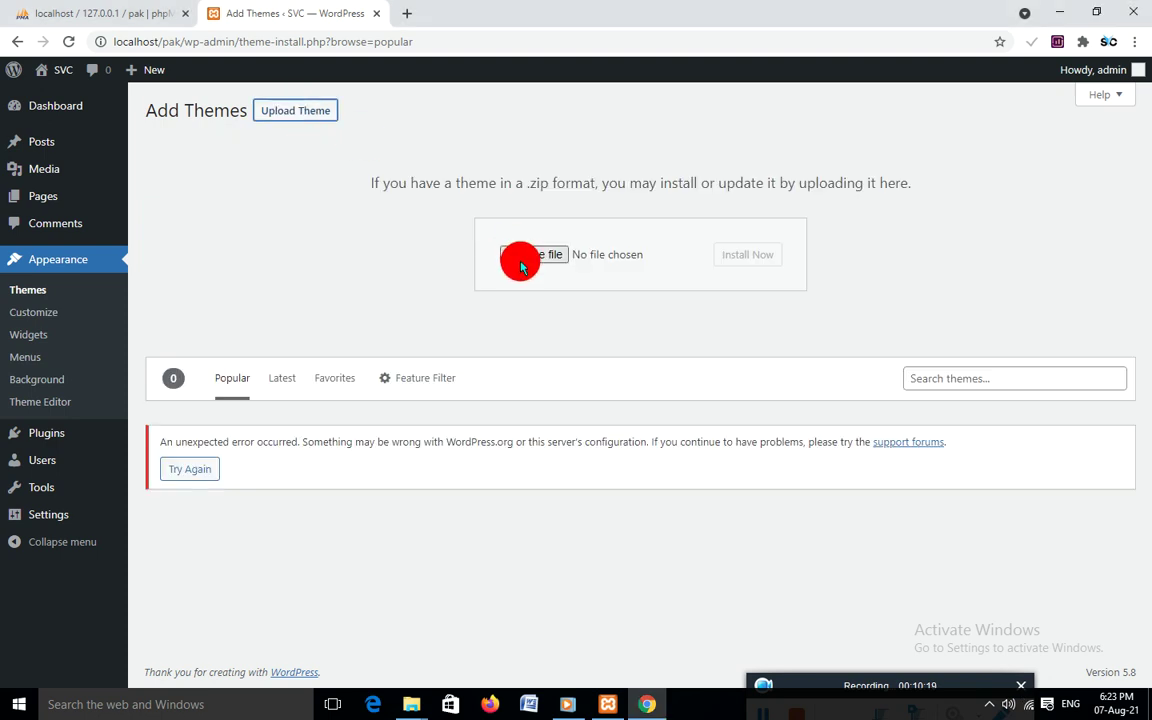
pyautogui.click(520, 257)
pyautogui.click(194, 200)
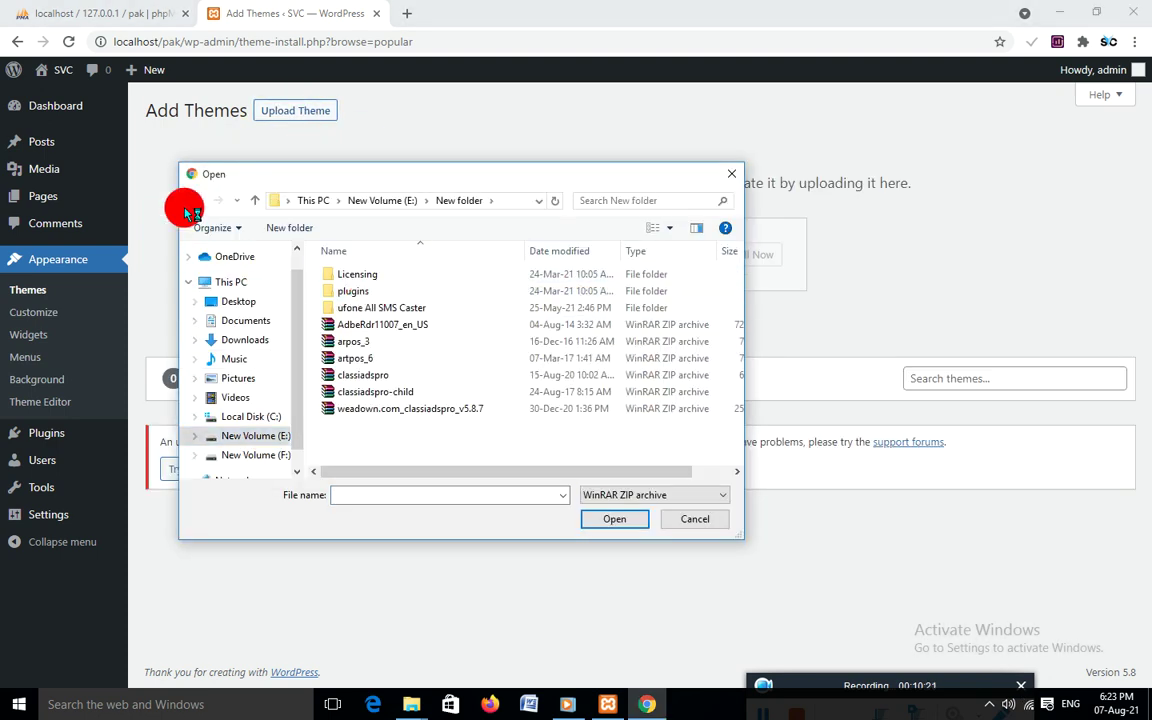
pyautogui.click(217, 200)
pyautogui.click(380, 308)
pyautogui.doubleClick(381, 312)
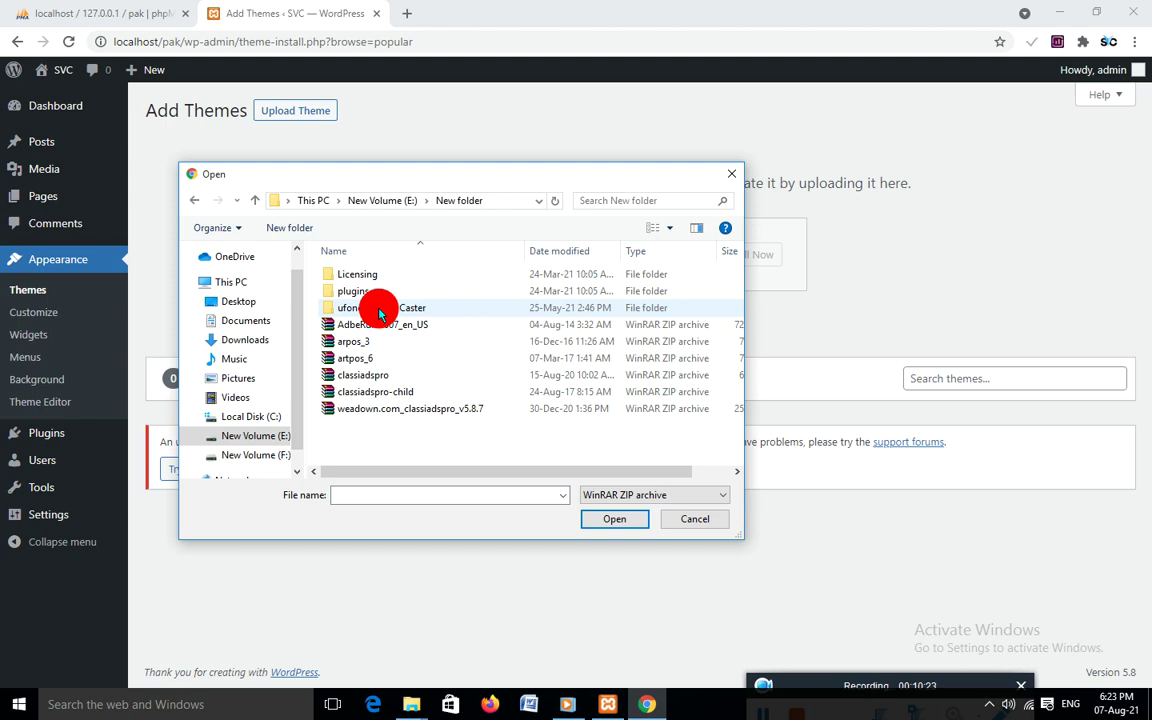
pyautogui.doubleClick(378, 309)
pyautogui.doubleClick(366, 309)
pyautogui.doubleClick(374, 276)
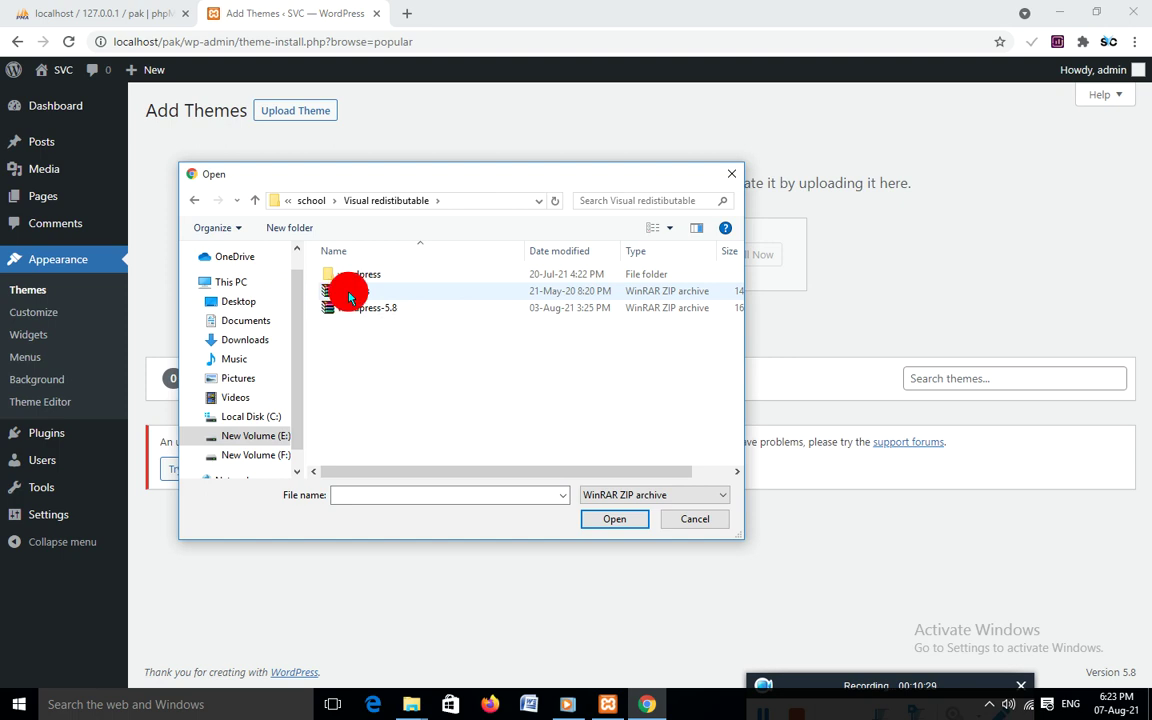
# Choose finoptis.zip as the theme file and install it
pyautogui.click(345, 291)
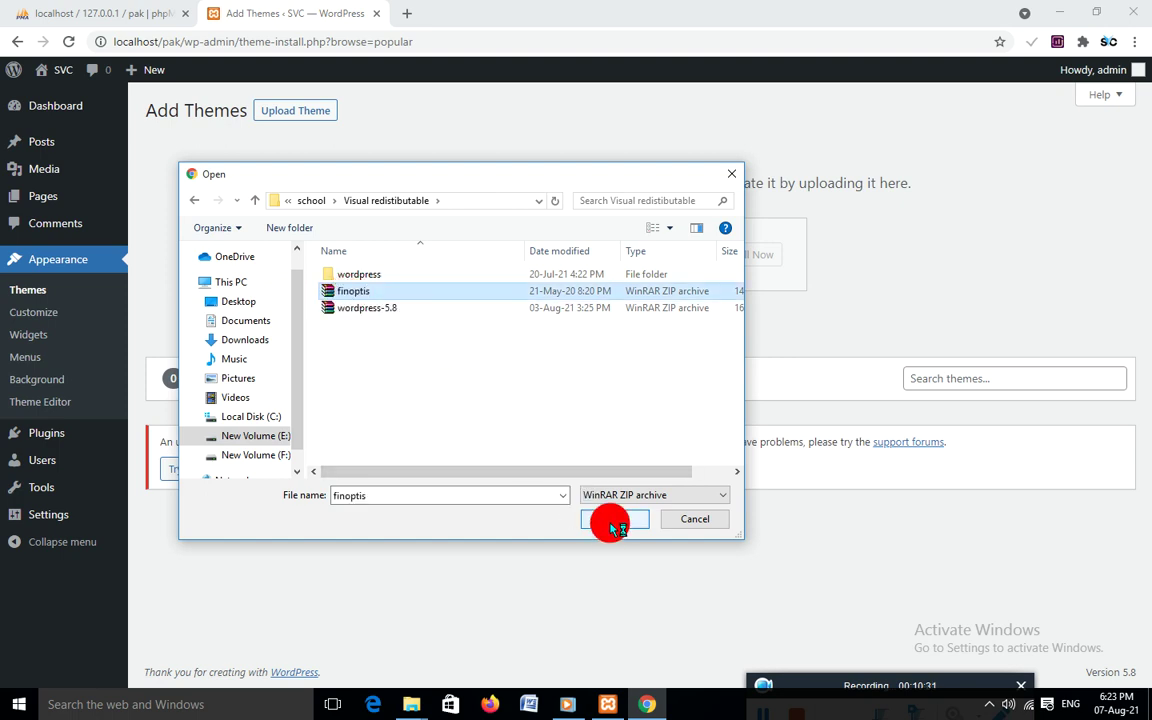
pyautogui.click(612, 520)
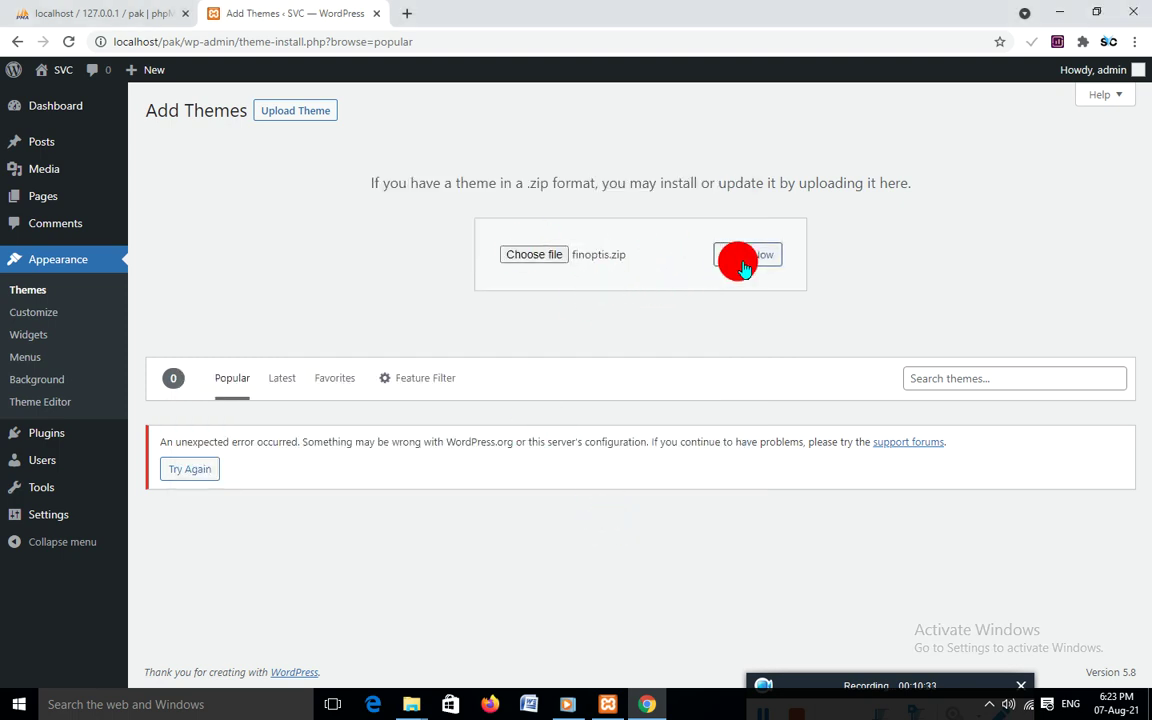
pyautogui.click(746, 255)
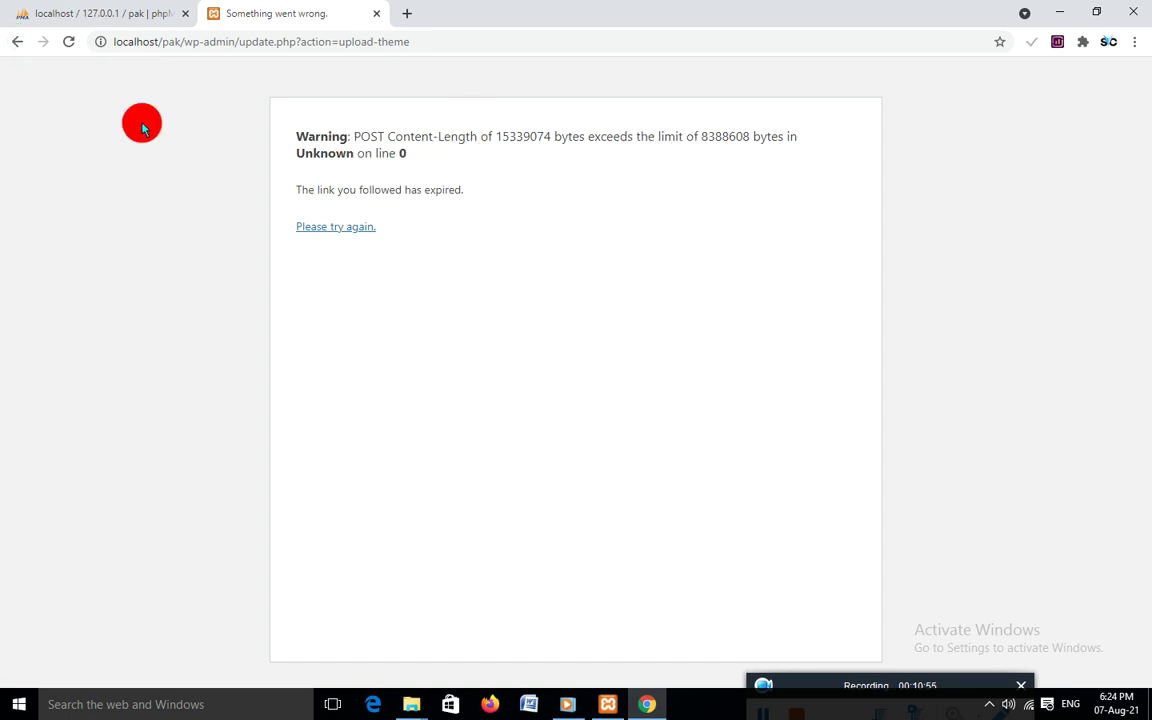
# Go back in the browser to the Add Themes page
pyautogui.click(17, 41)
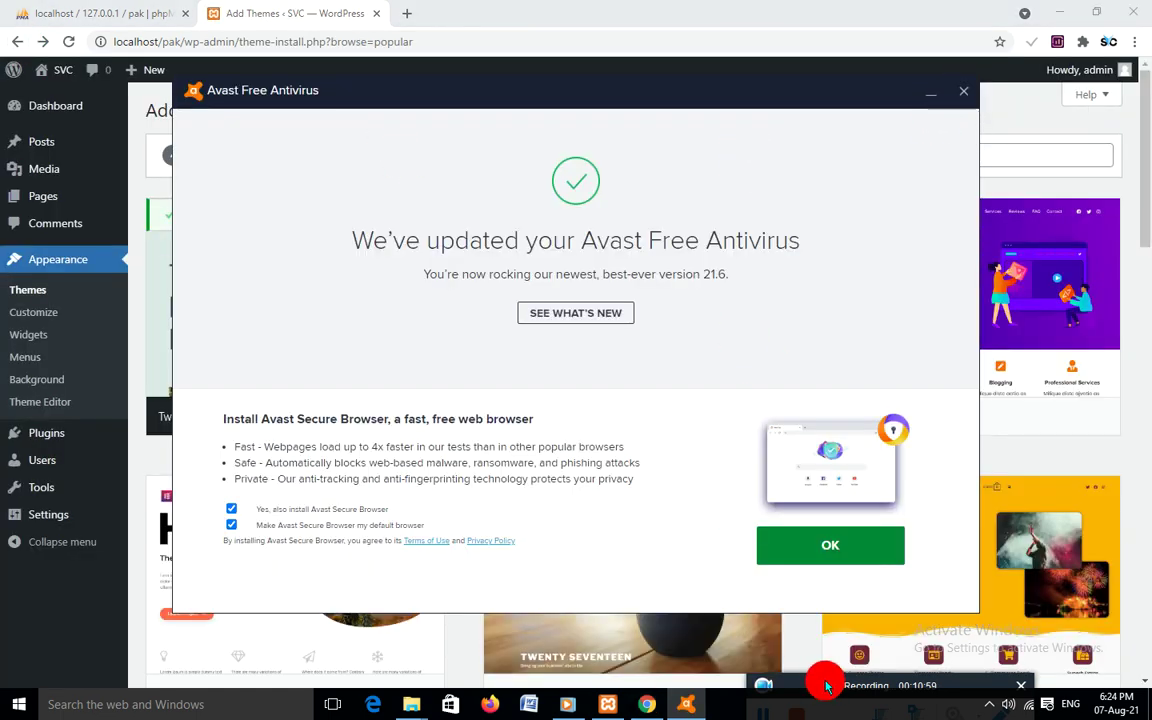
pyautogui.moveTo(812, 600)
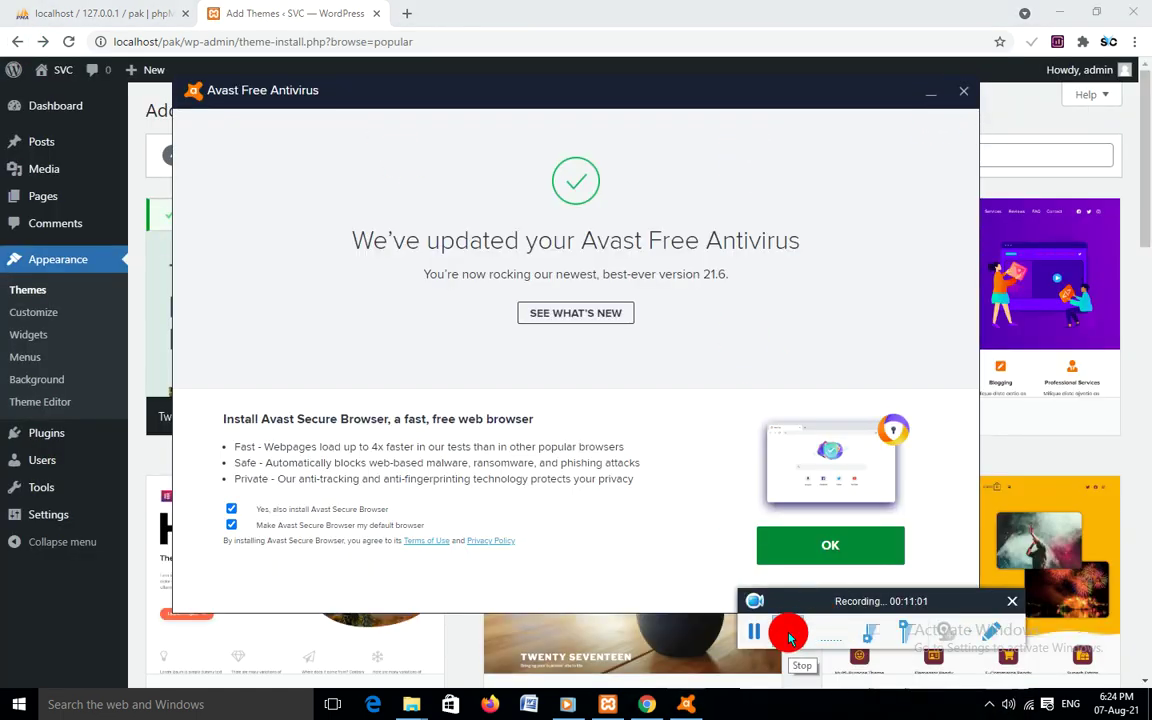